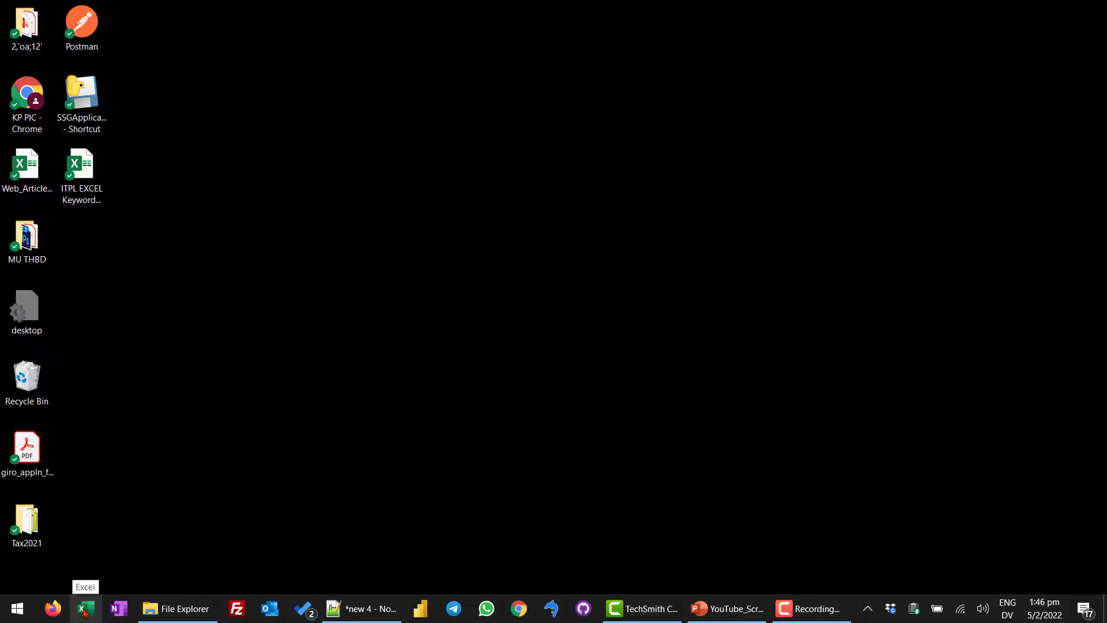
# - Launch Excel and create a new blank workbook, Book1
pyautogui.click(84, 610)
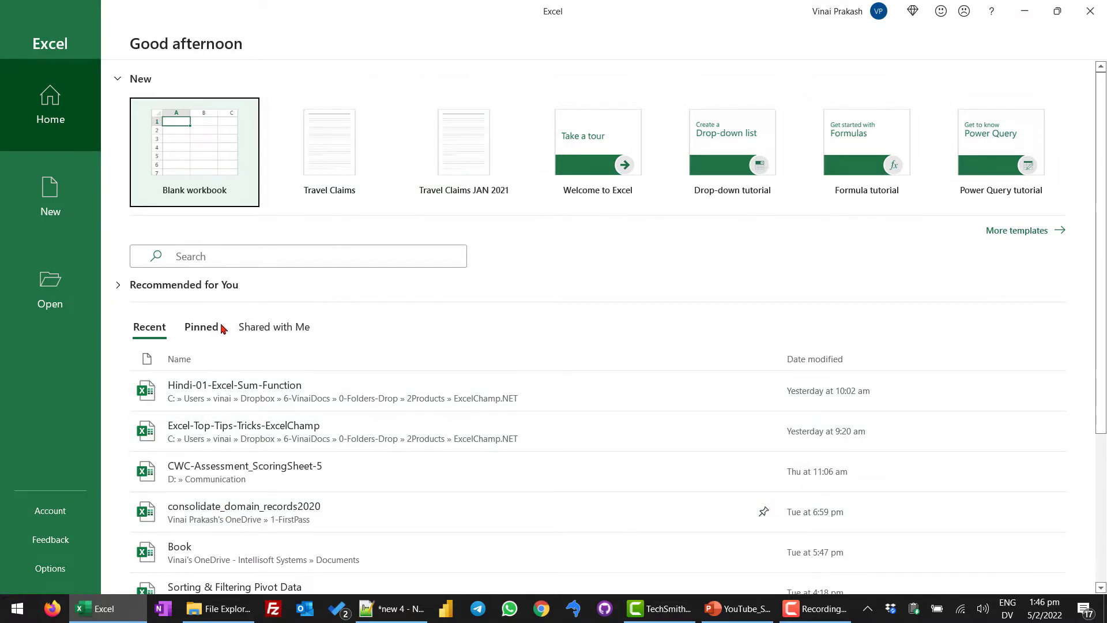
pyautogui.click(57, 190)
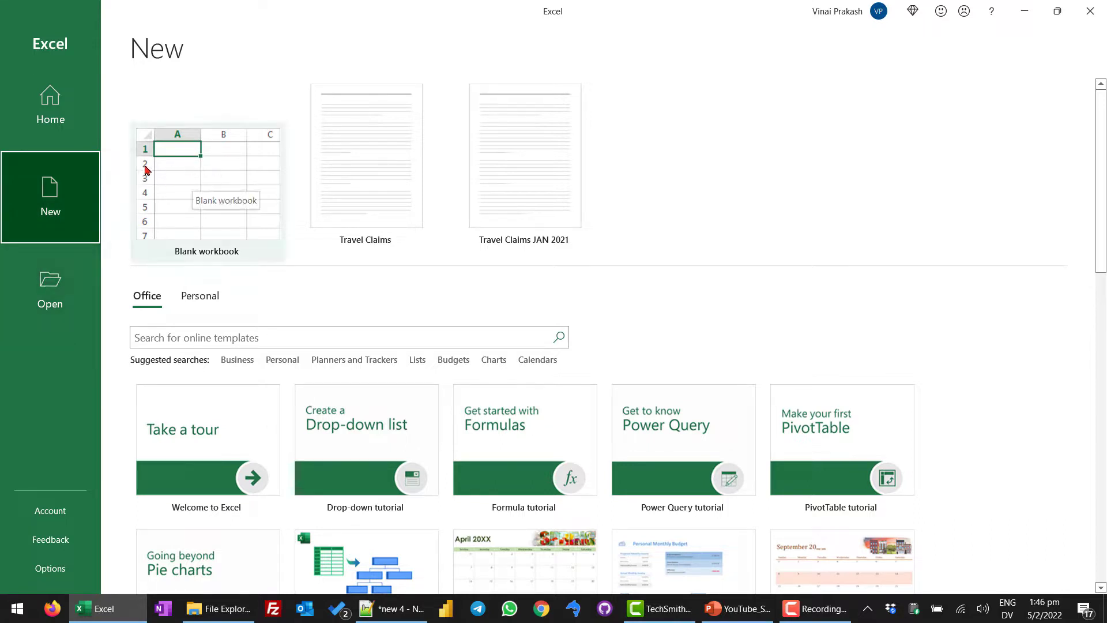
pyautogui.click(231, 185)
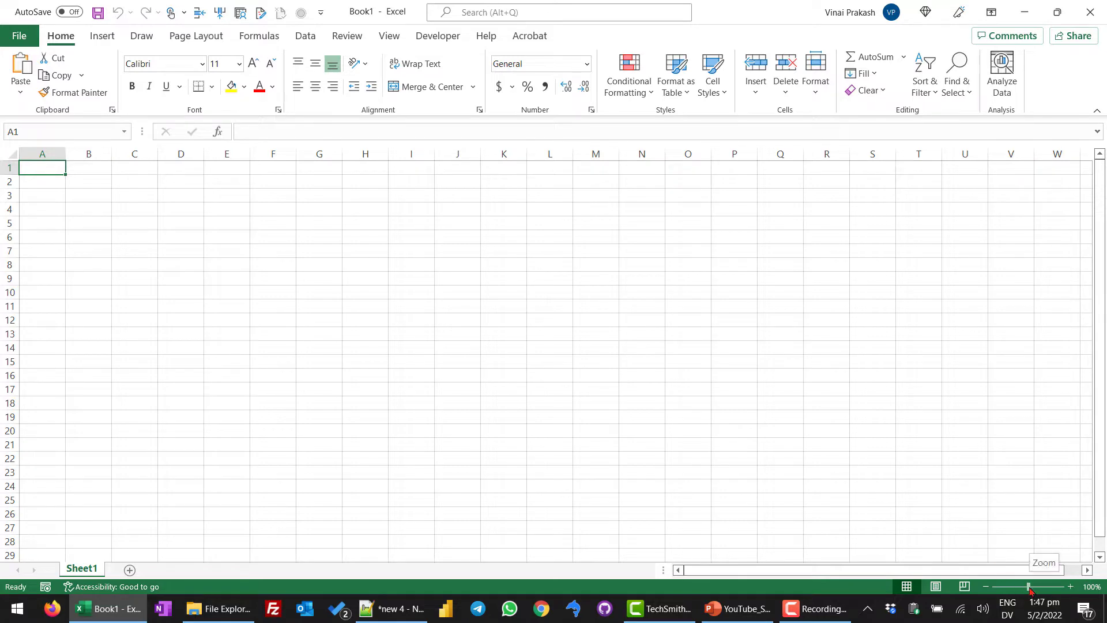
# - Zoom the empty sheet to about 282% with the status-bar zoom slider
pyautogui.moveTo(1029, 590); pyautogui.dragTo(1051, 590)
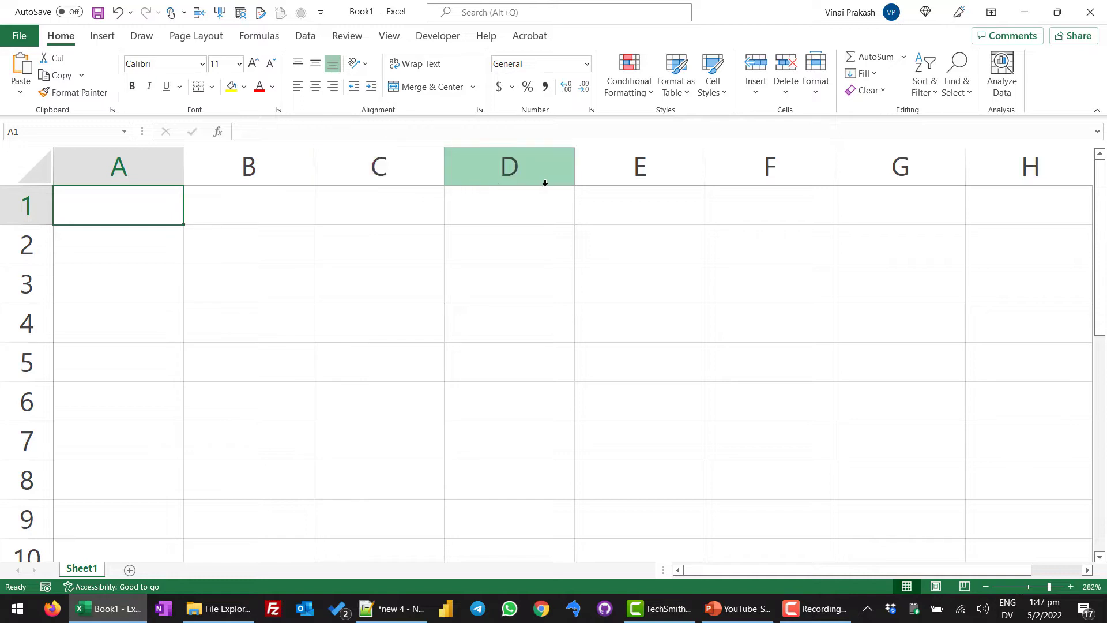
pyautogui.click(515, 169)
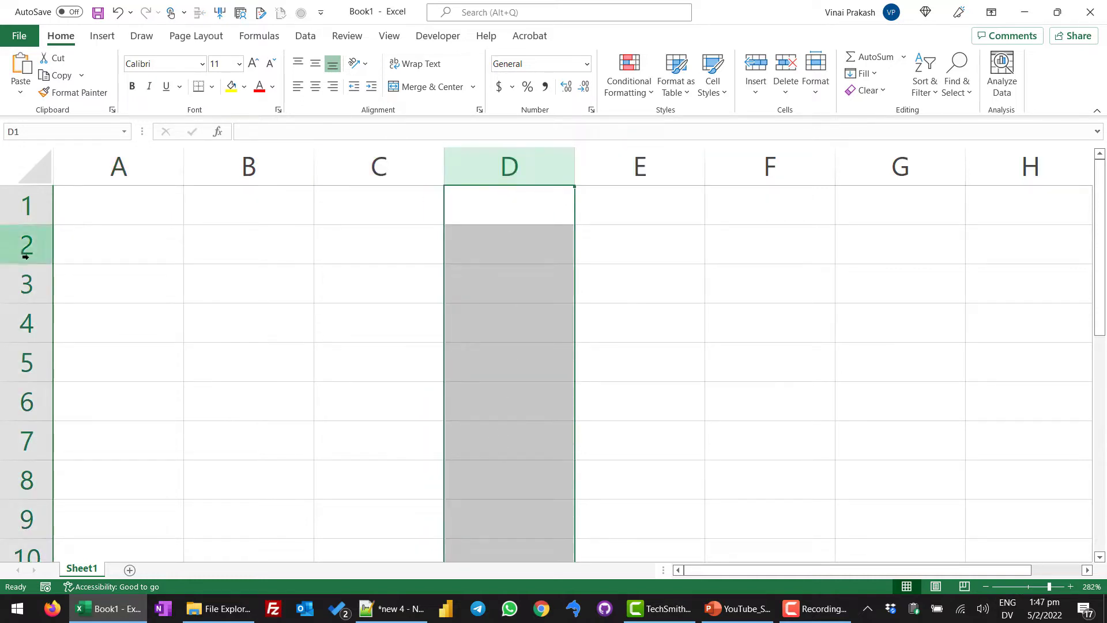
pyautogui.click(18, 282)
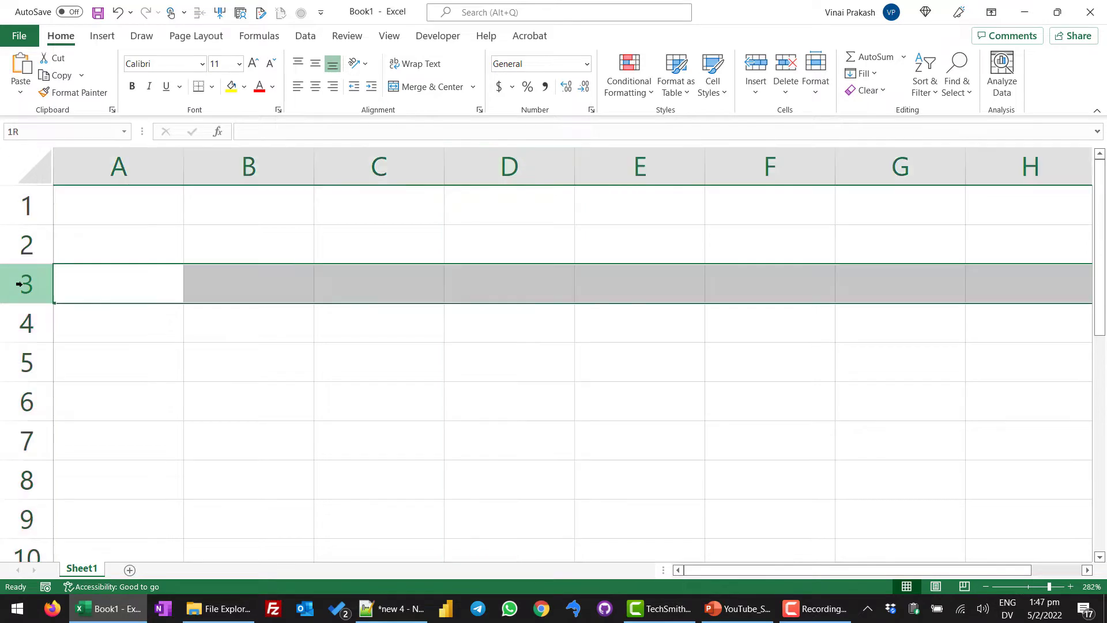
pyautogui.click(23, 321)
pyautogui.click(23, 359)
pyautogui.click(23, 396)
pyautogui.click(210, 324)
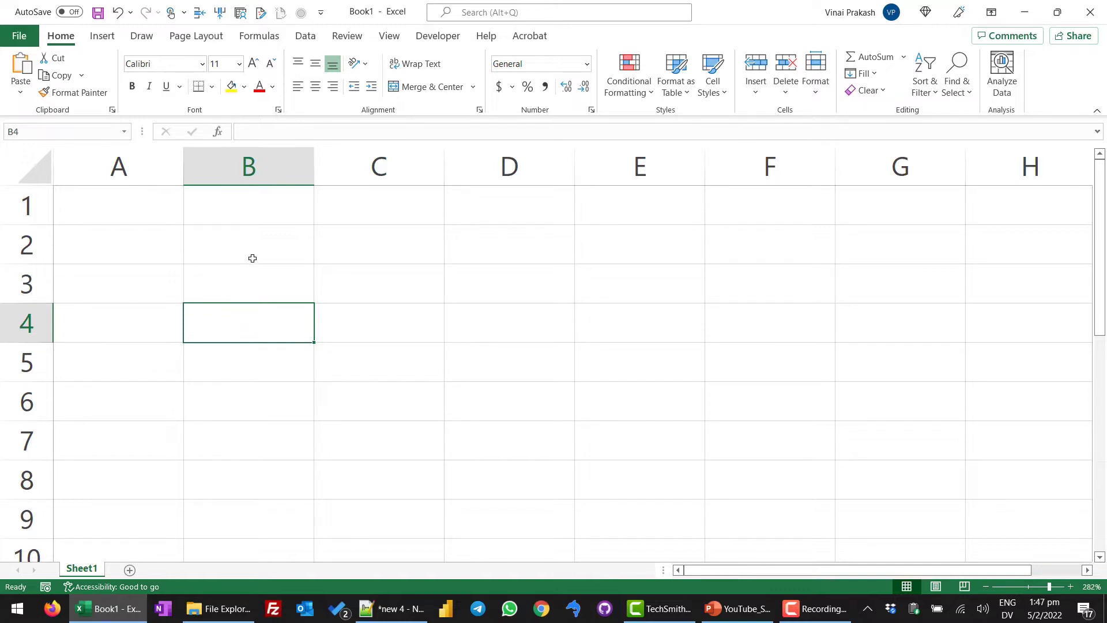
pyautogui.click(249, 277)
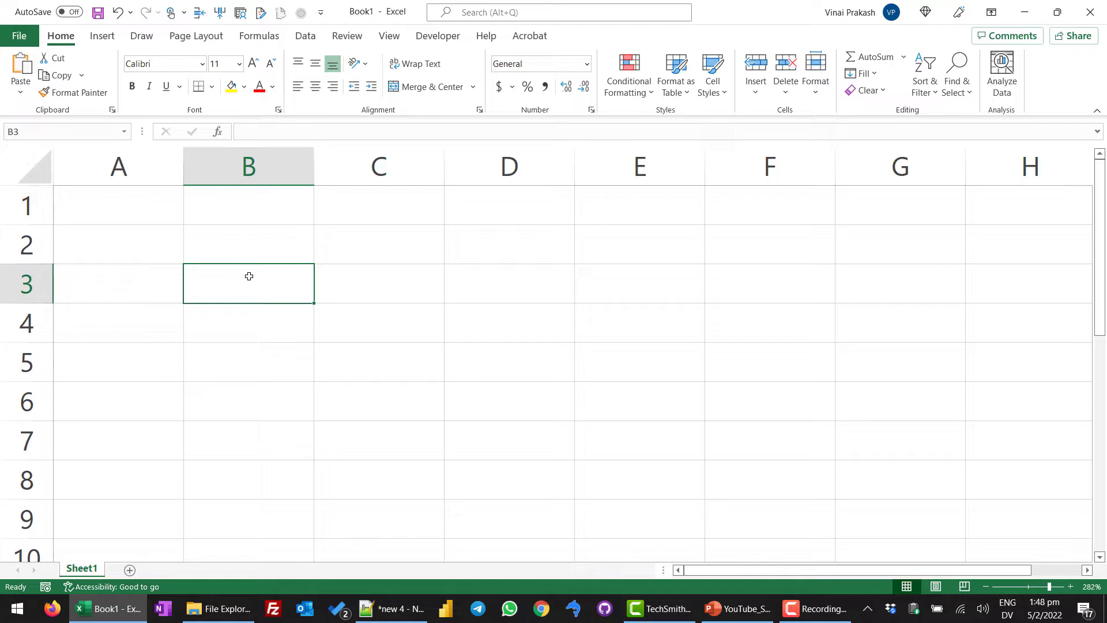
pyautogui.hotkey('ctrl', 'Down')
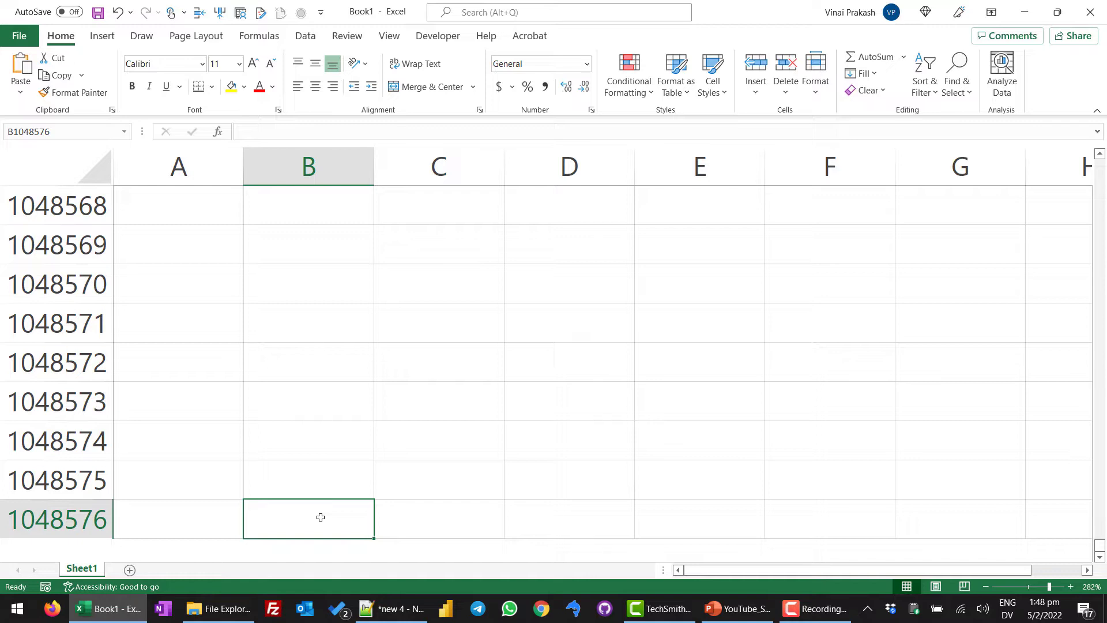
pyautogui.hotkey('ctrl', 'Up')
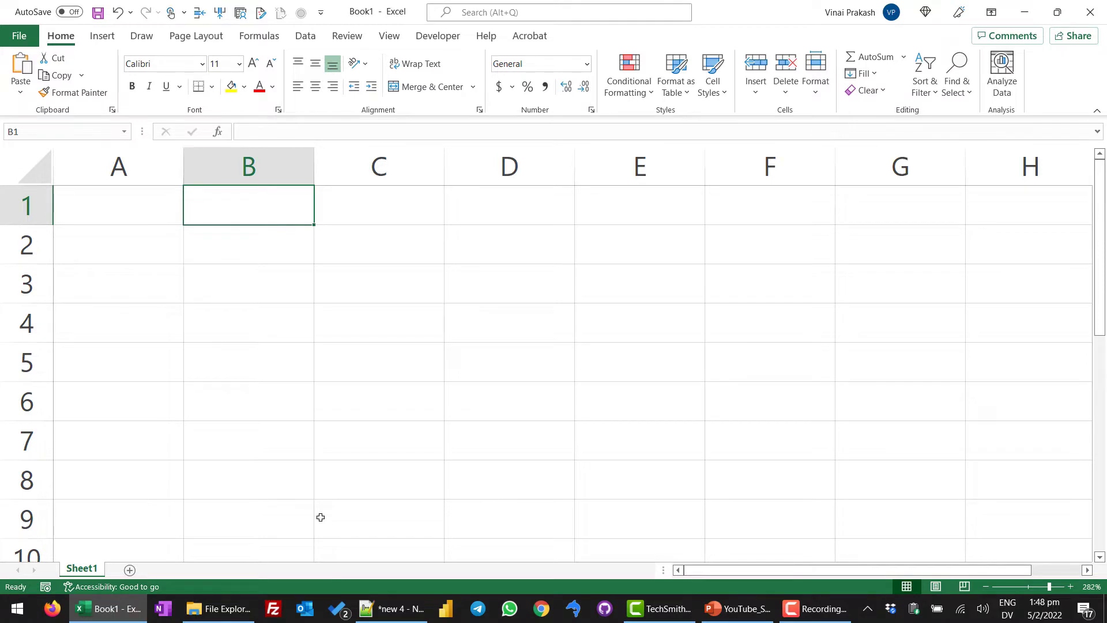
pyautogui.hotkey('ctrl', 'Right')
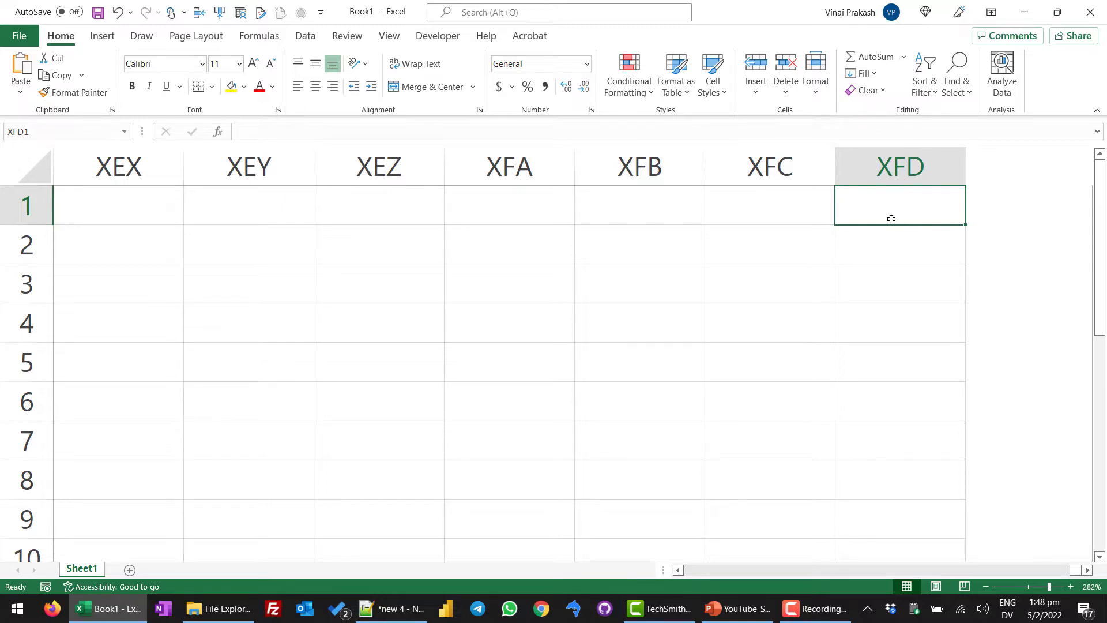
pyautogui.hotkey('ctrl', 'Left')
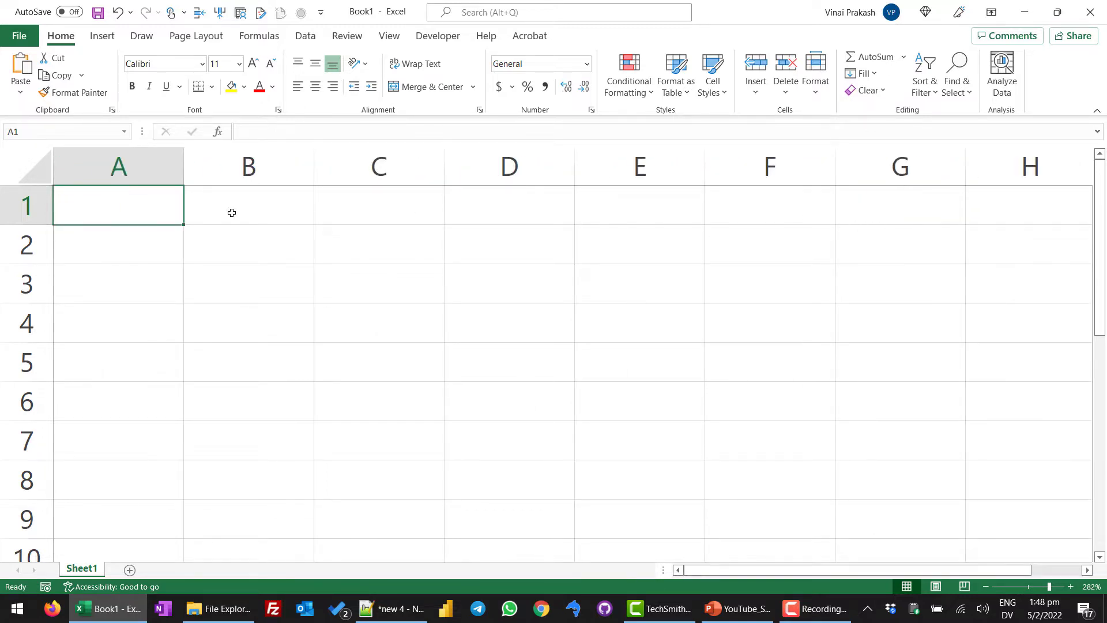
pyautogui.click(116, 212)
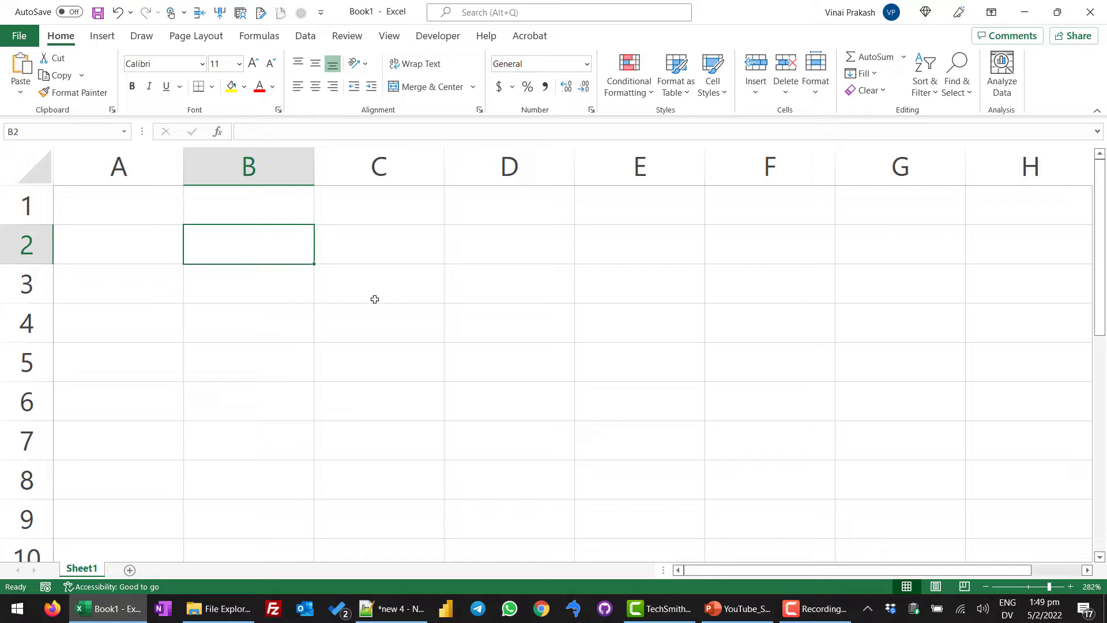
pyautogui.click(620, 363)
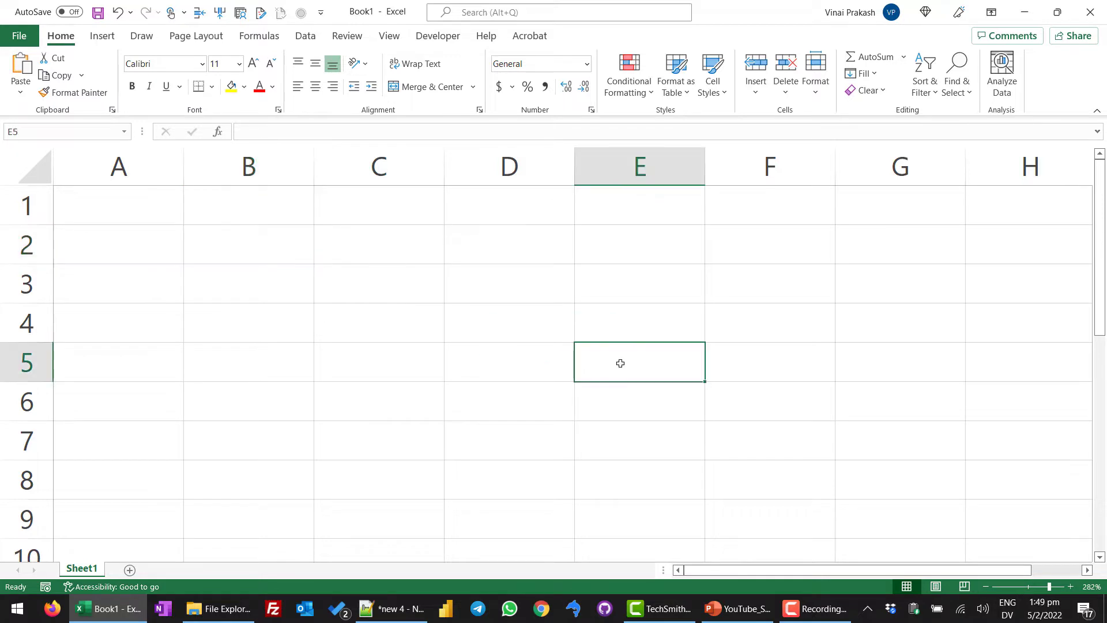
pyautogui.click(23, 133)
pyautogui.write('P500')
pyautogui.press('Return')
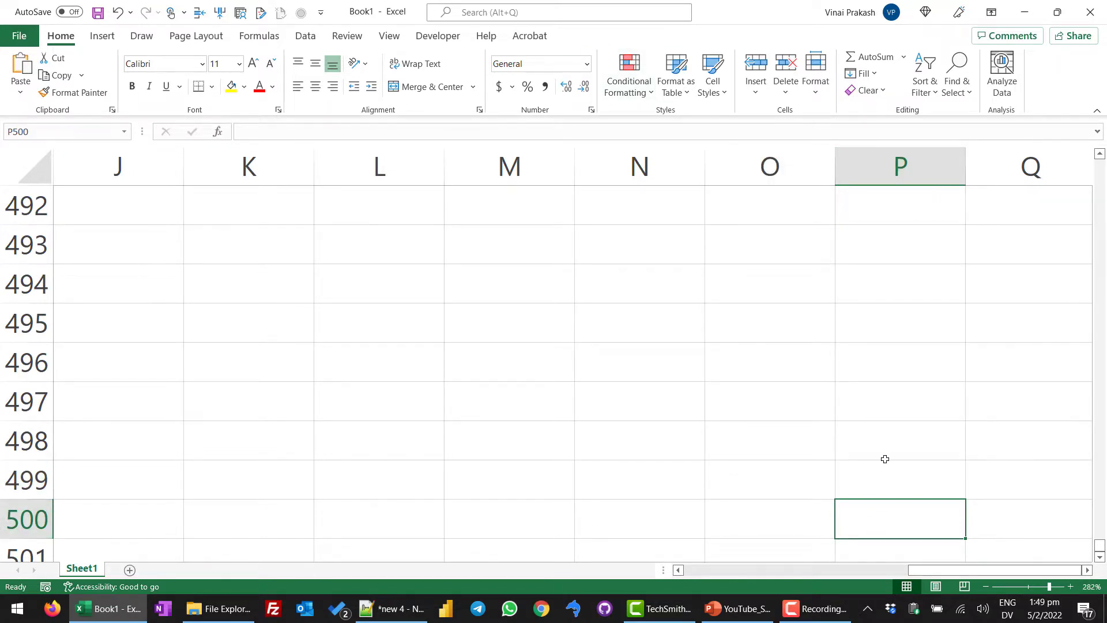
pyautogui.scroll(-3, 885, 457)
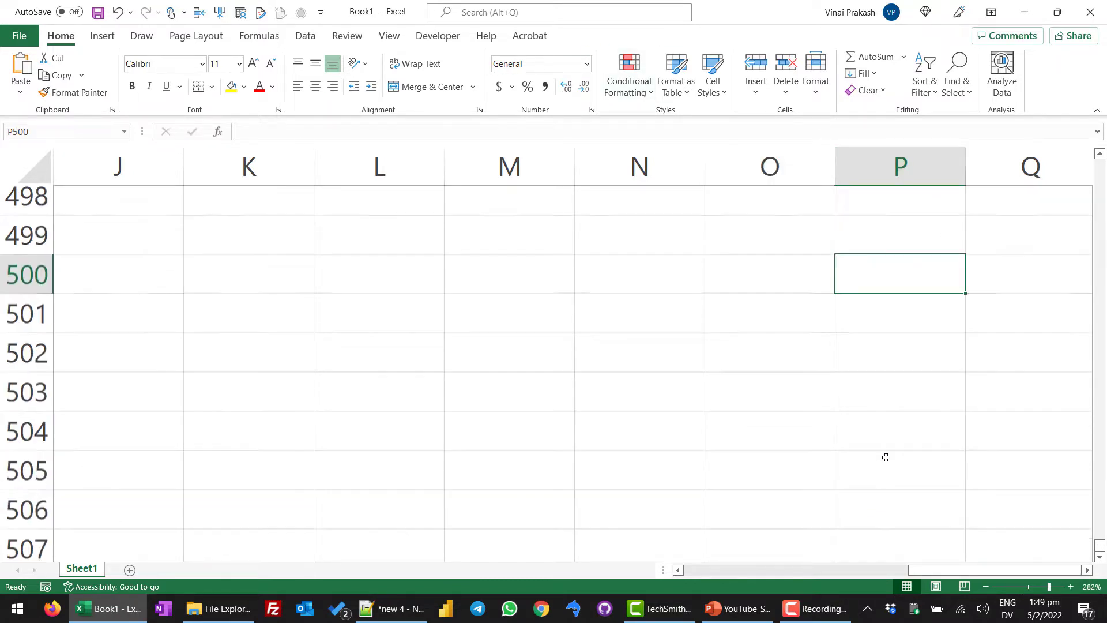
pyautogui.click(1100, 252)
pyautogui.click(1100, 252)
pyautogui.click(1100, 252)
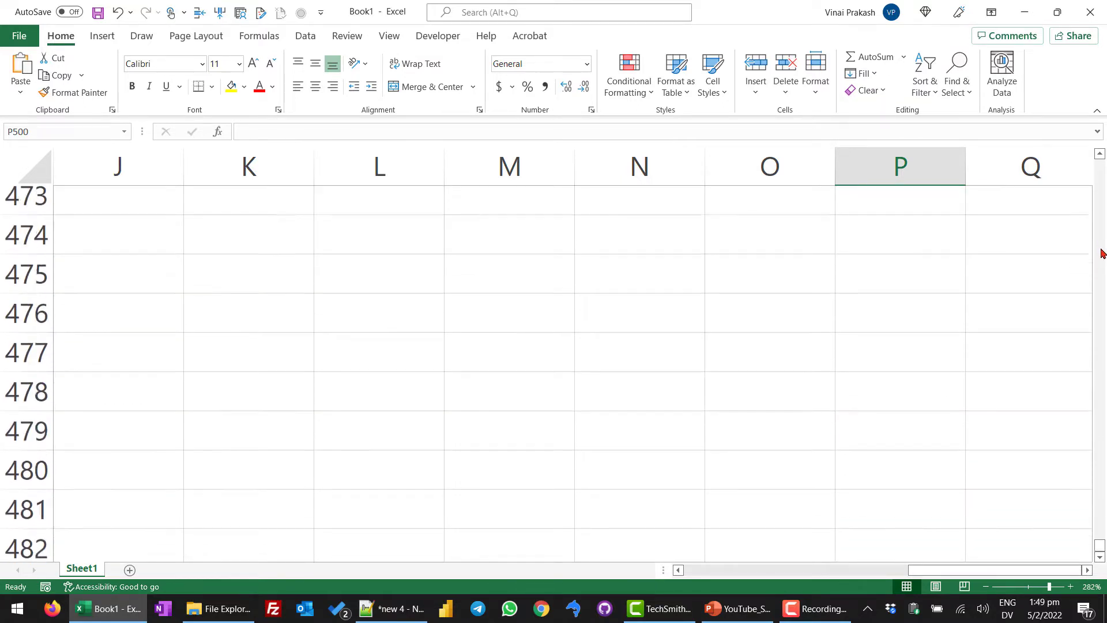
pyautogui.click(1100, 252)
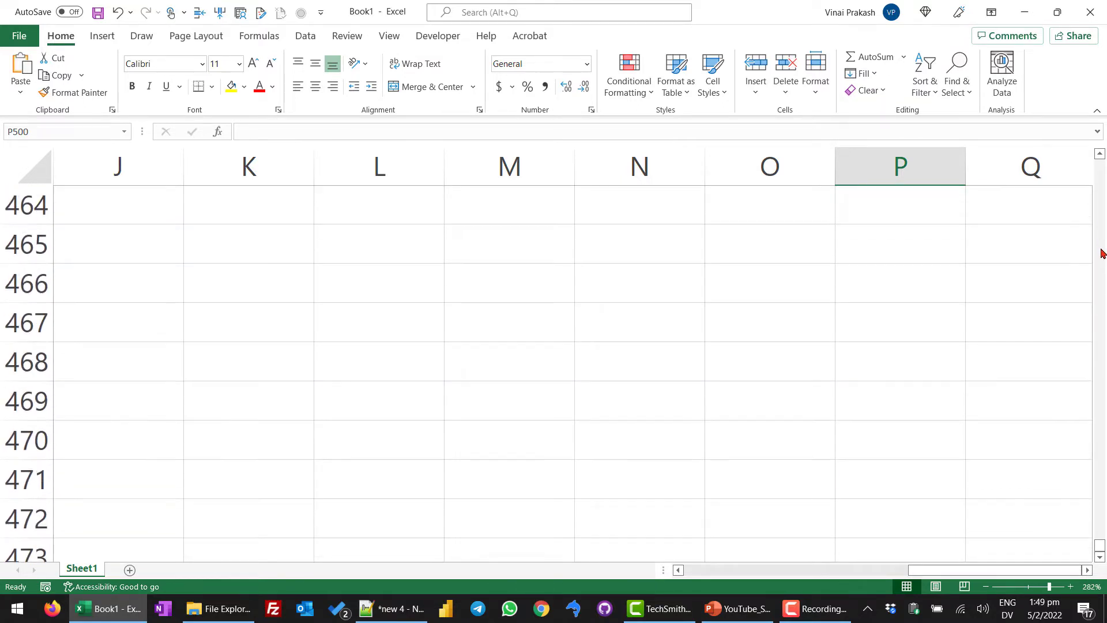
pyautogui.click(717, 571)
pyautogui.click(717, 571)
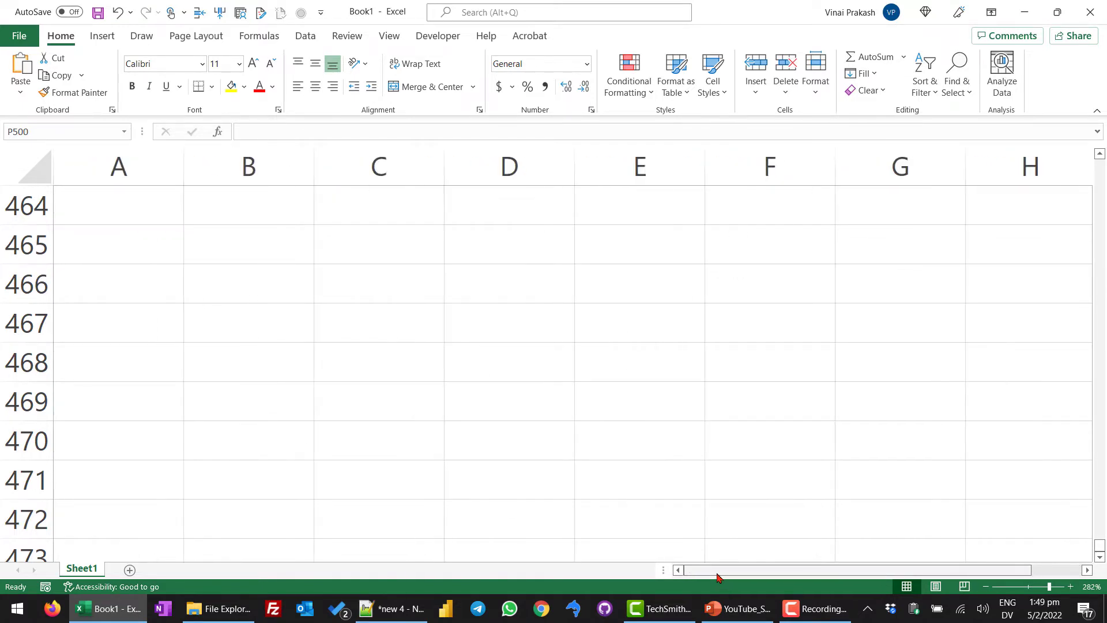
pyautogui.click(489, 361)
pyautogui.click(657, 336)
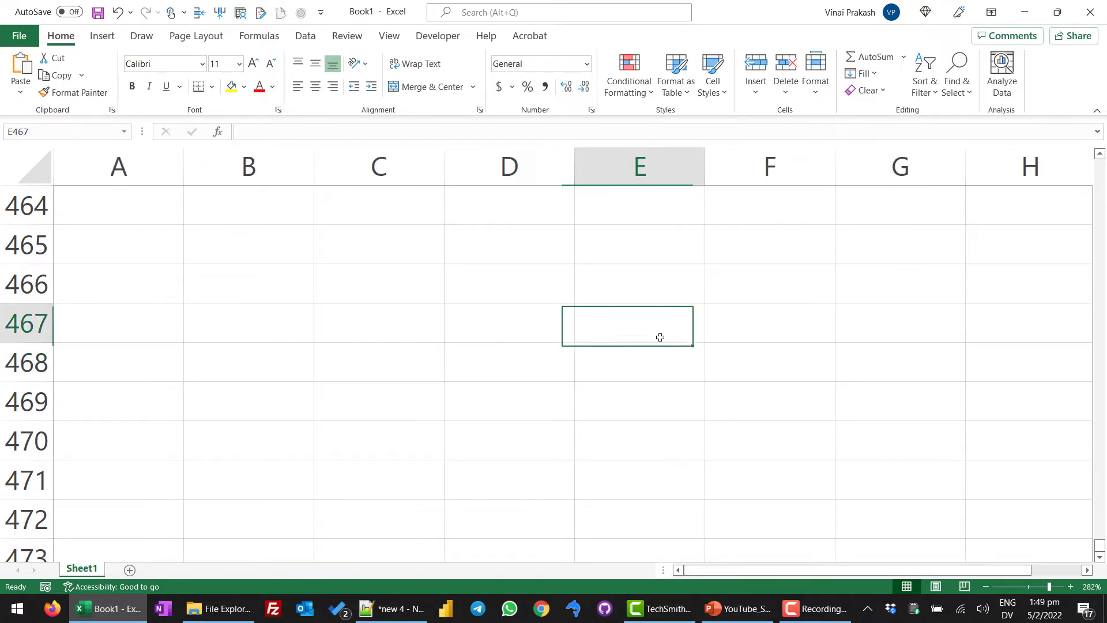
pyautogui.click(617, 291)
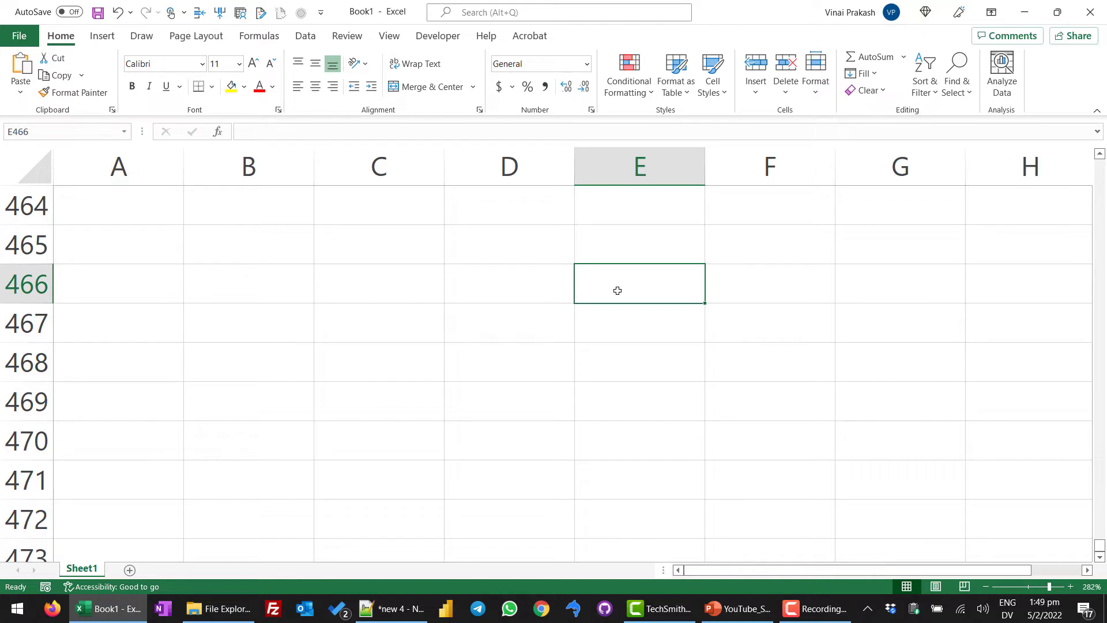
pyautogui.hotkey('ctrl', 'Home')
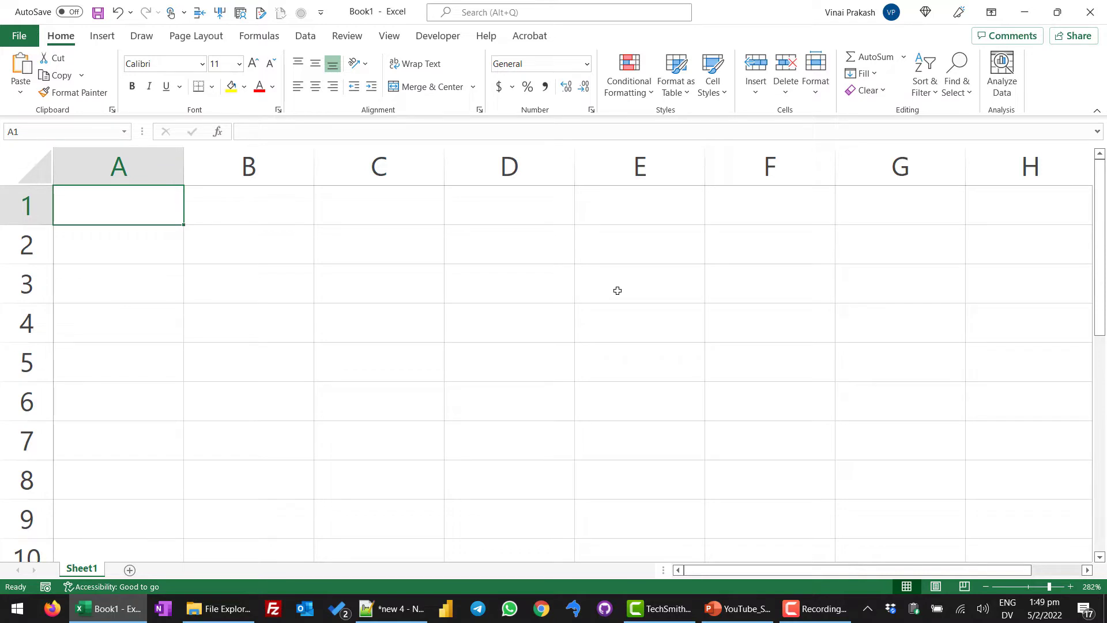
# - Enter 'This is a long sentence.' in C2, Month in C4 and January in C5
pyautogui.click(398, 249)
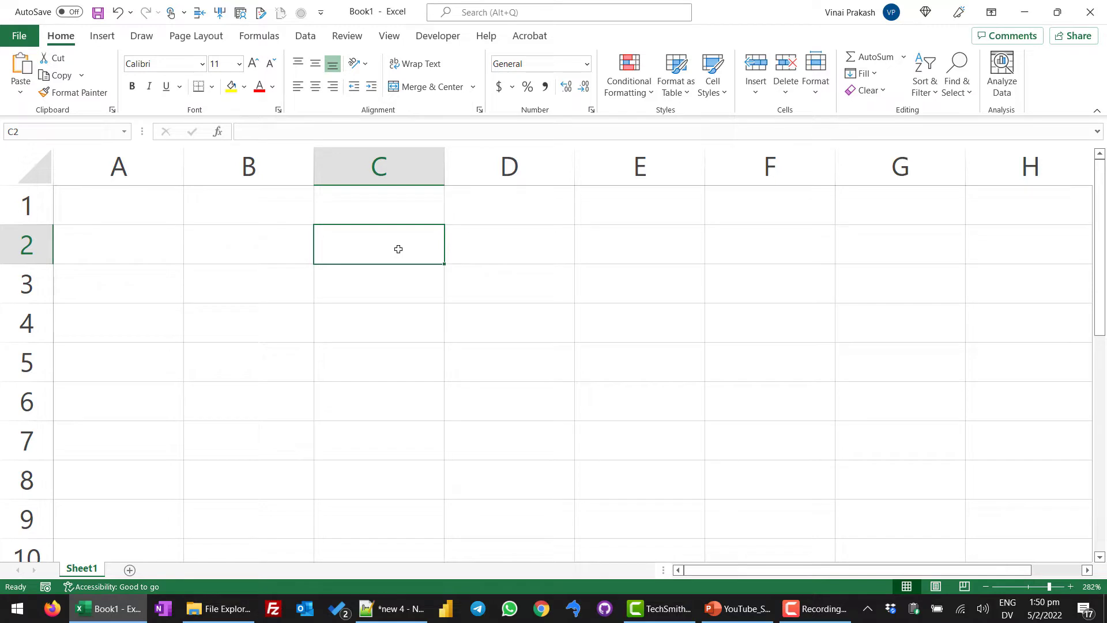
pyautogui.write('This is a')
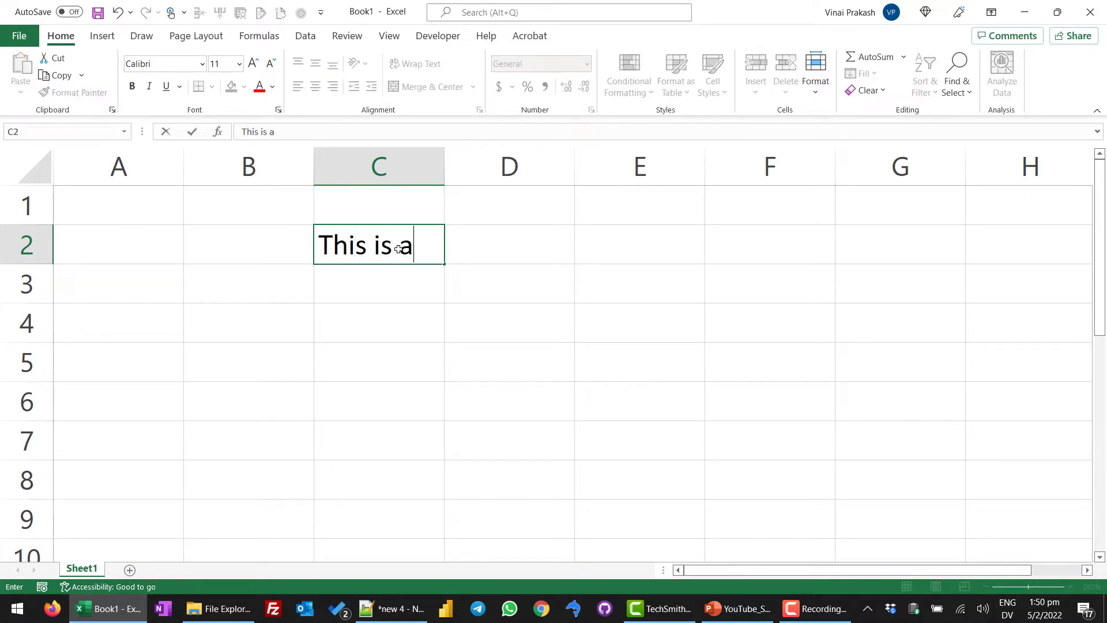
pyautogui.write(' long sent')
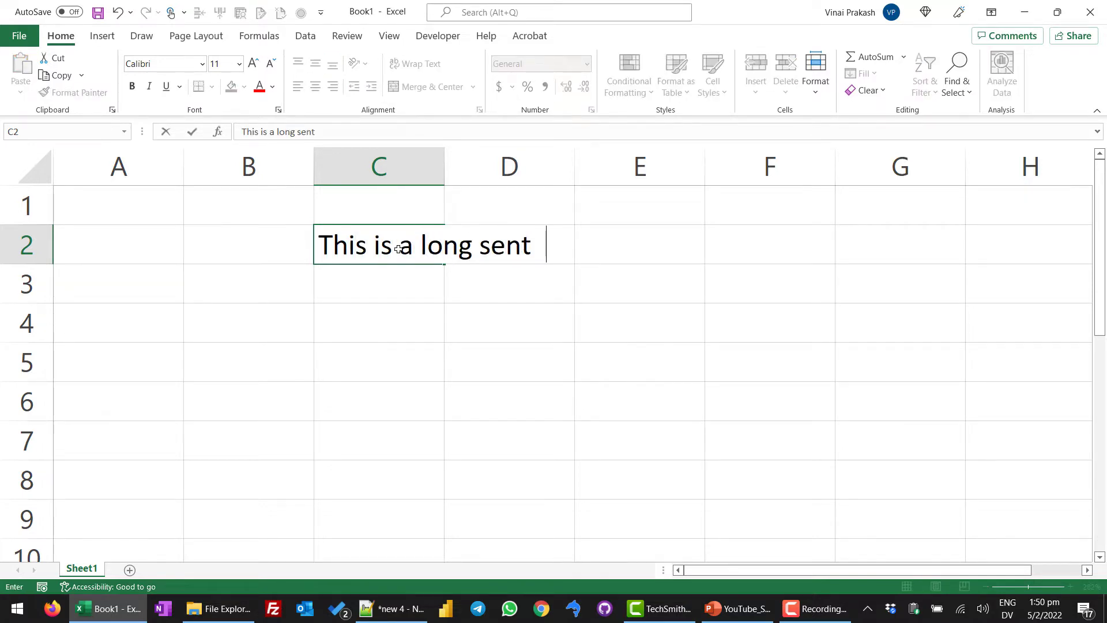
pyautogui.write('ence.')
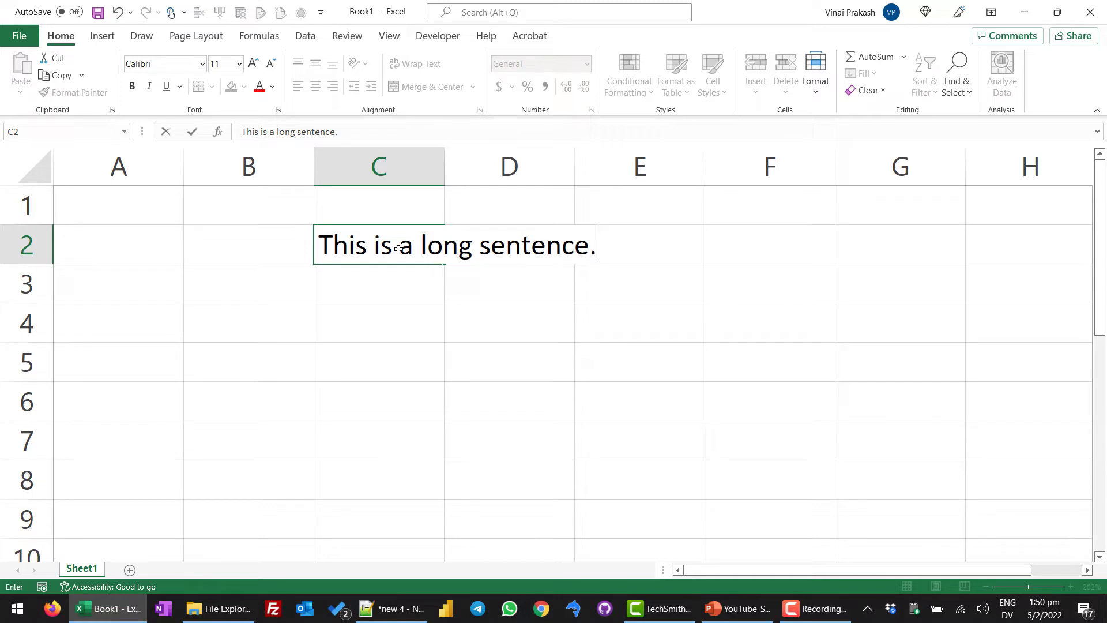
pyautogui.press('Return')
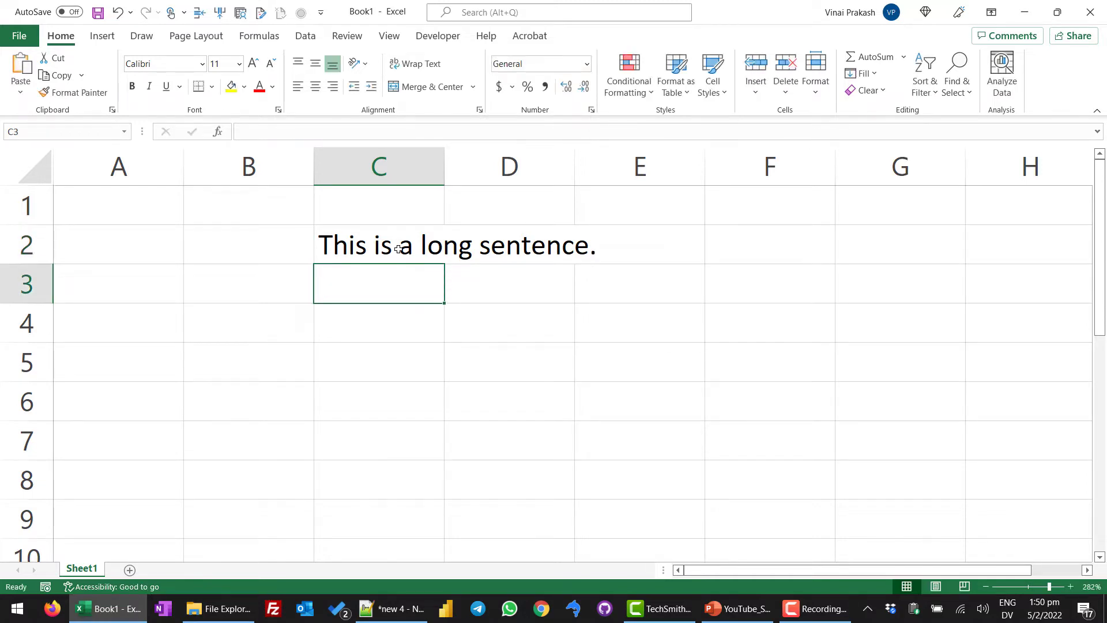
pyautogui.press('Down')
pyautogui.write('Month')
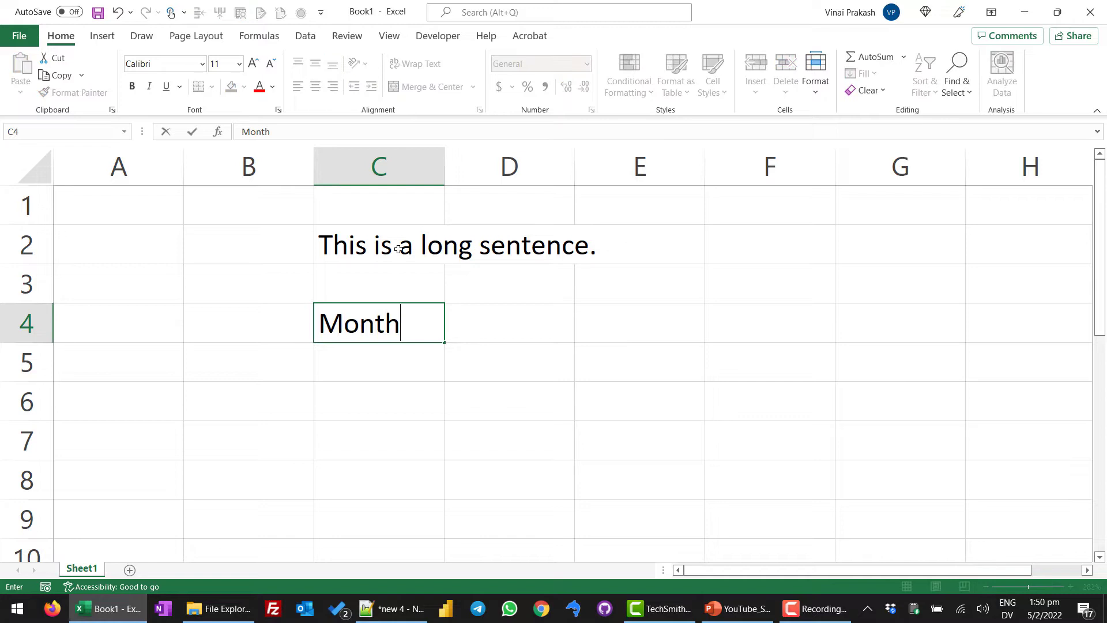
pyautogui.press('Return')
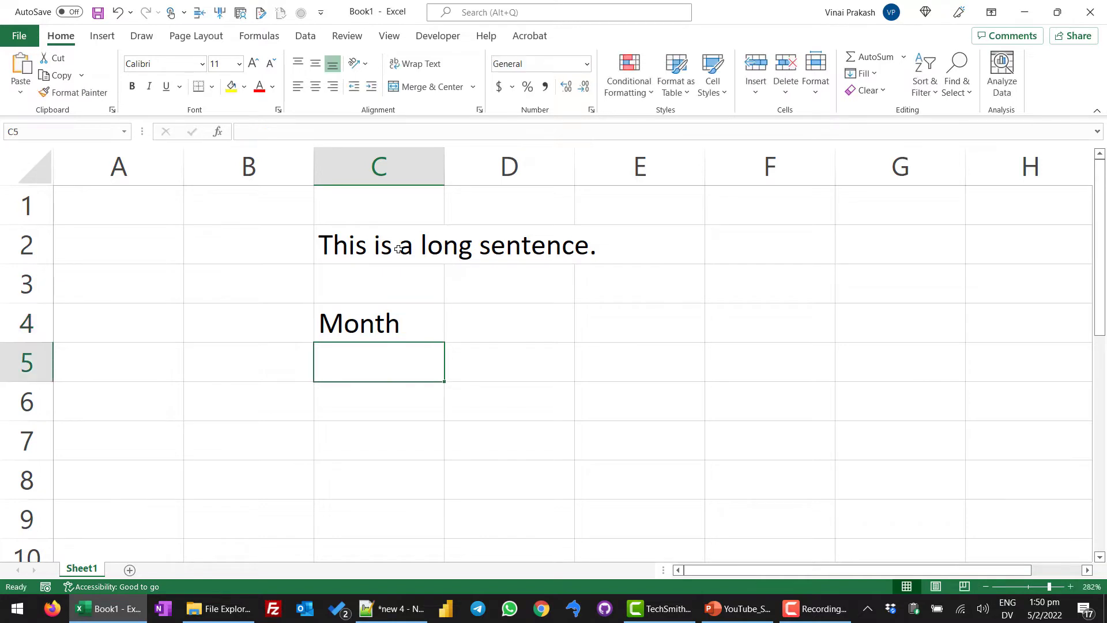
pyautogui.write('Ja')
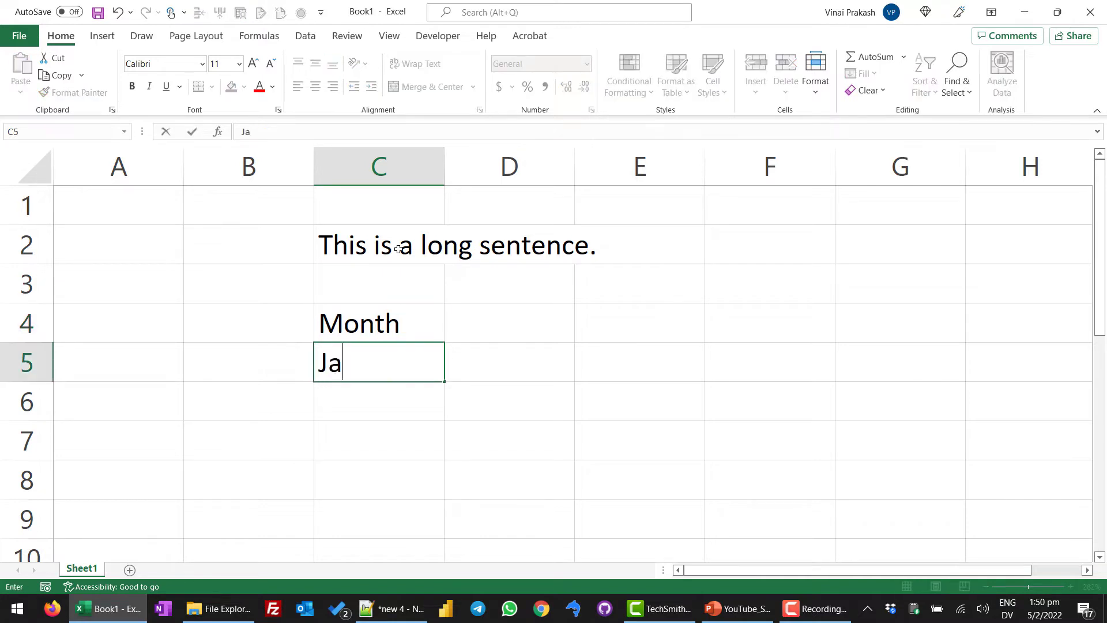
pyautogui.write('nuary')
pyautogui.press('Return')
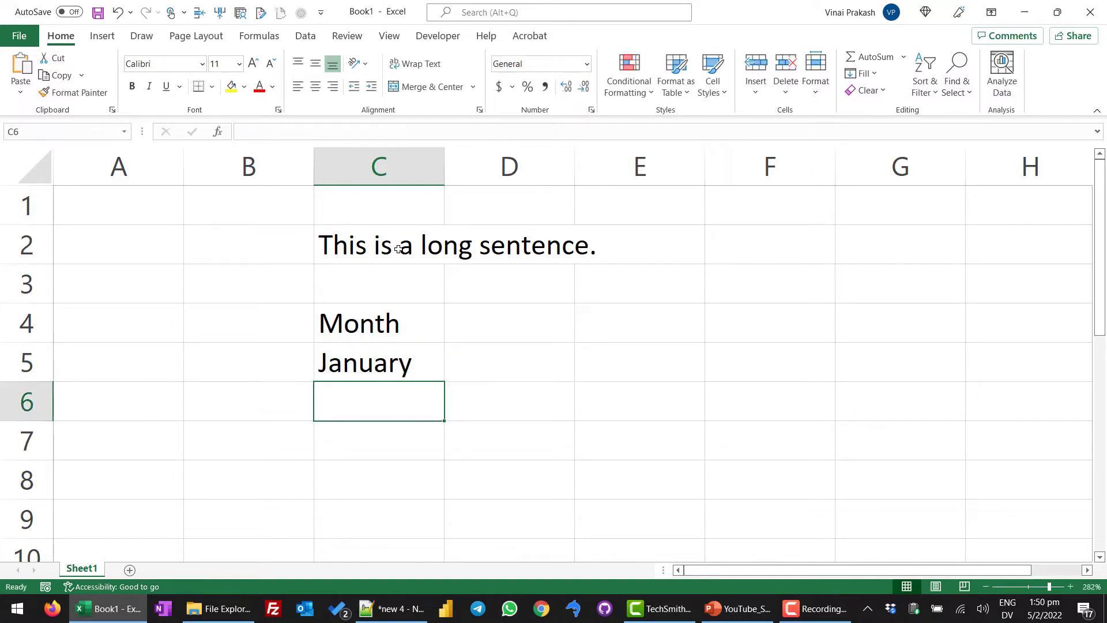
# - Enter 50, 600 and 7890 across D5:F5, and 50.64 in D6
pyautogui.press('Right')
pyautogui.press('Up')
pyautogui.press('Up')
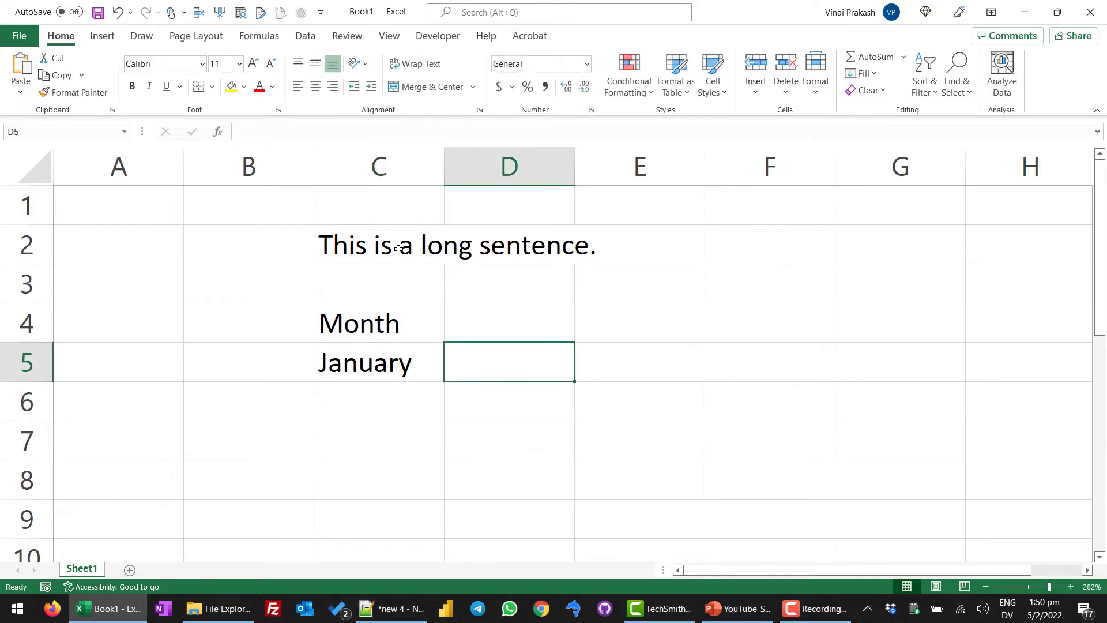
pyautogui.press('Down')
pyautogui.write('50')
pyautogui.press('Tab')
pyautogui.write('60')
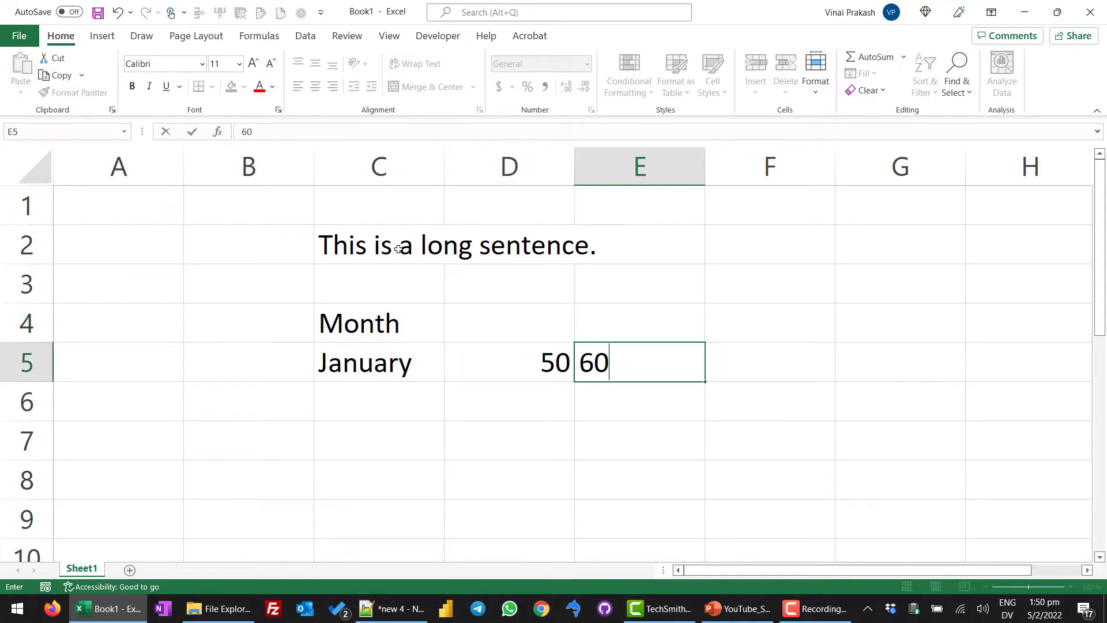
pyautogui.write('0')
pyautogui.press('Tab')
pyautogui.write('7890')
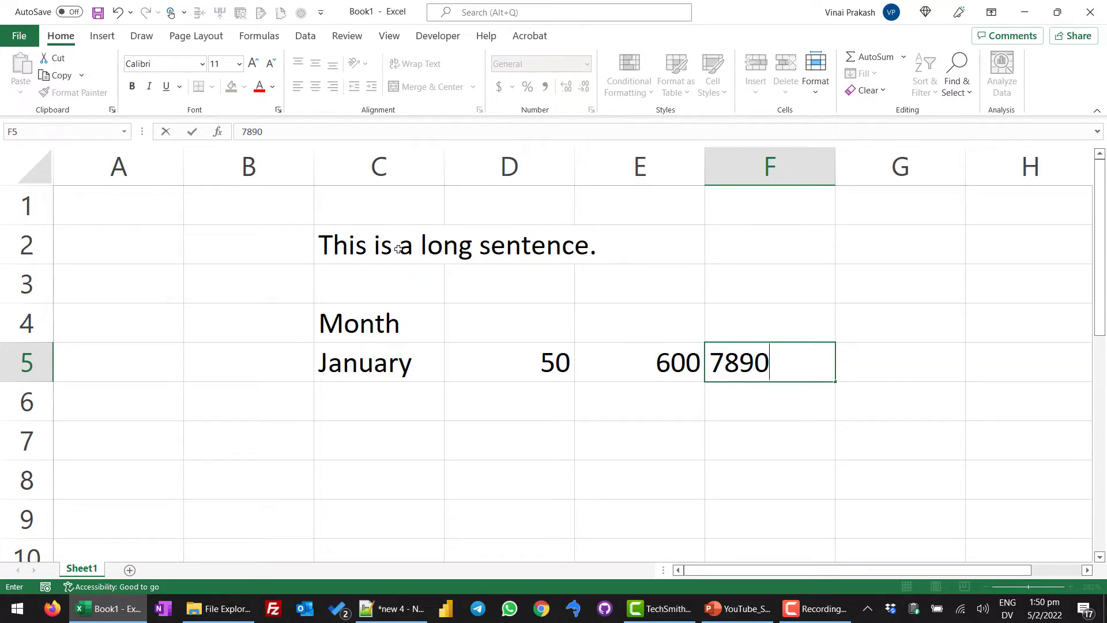
pyautogui.press('Return')
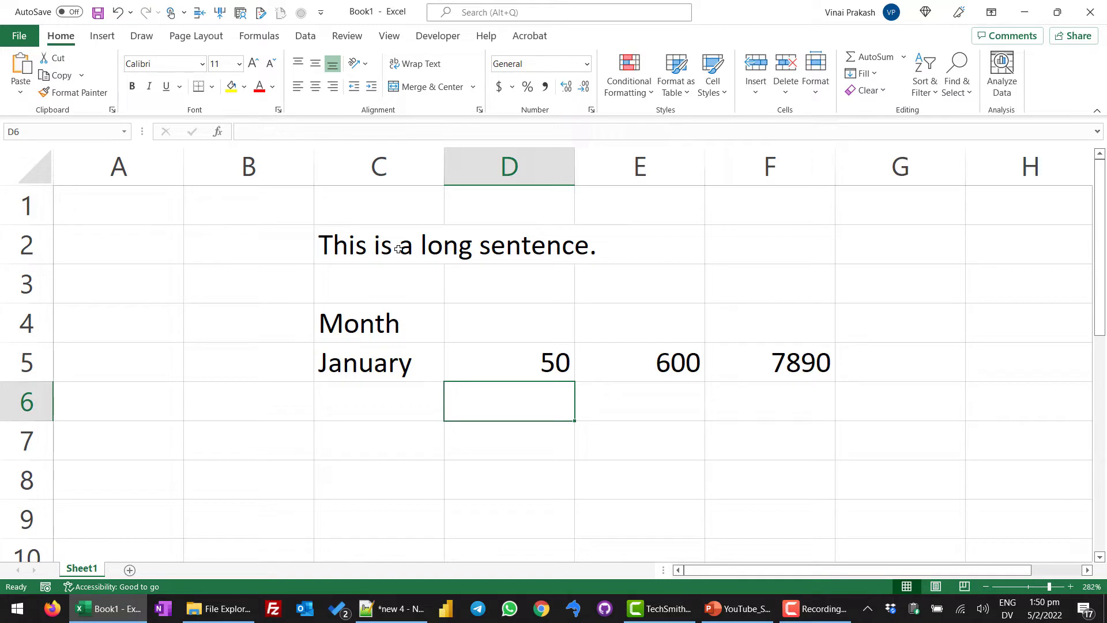
pyautogui.write('50.')
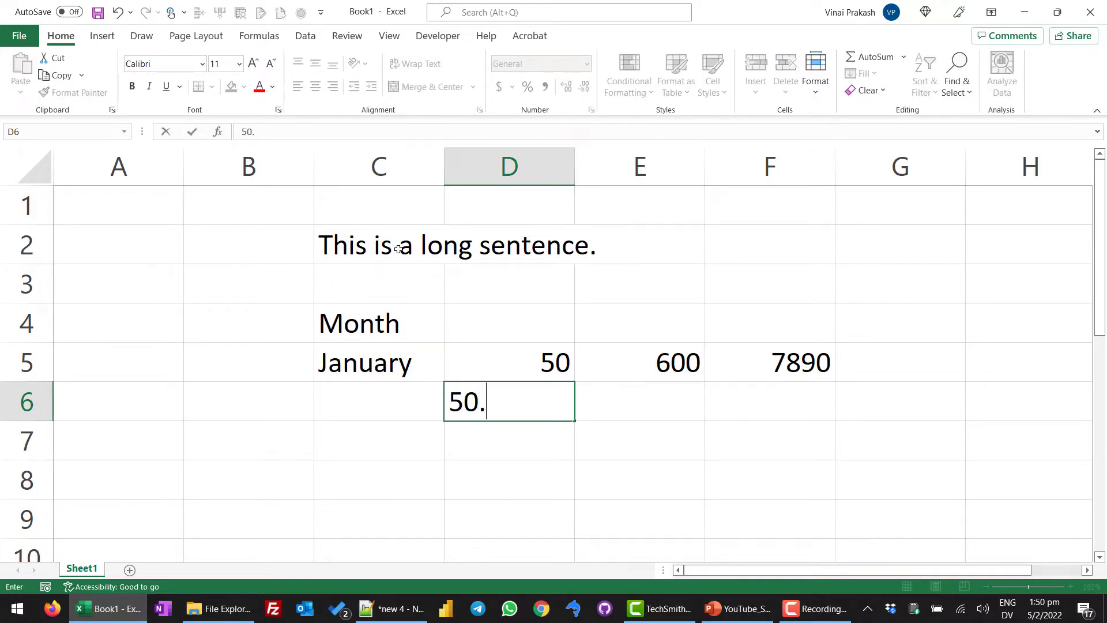
pyautogui.write('64')
pyautogui.press('Return')
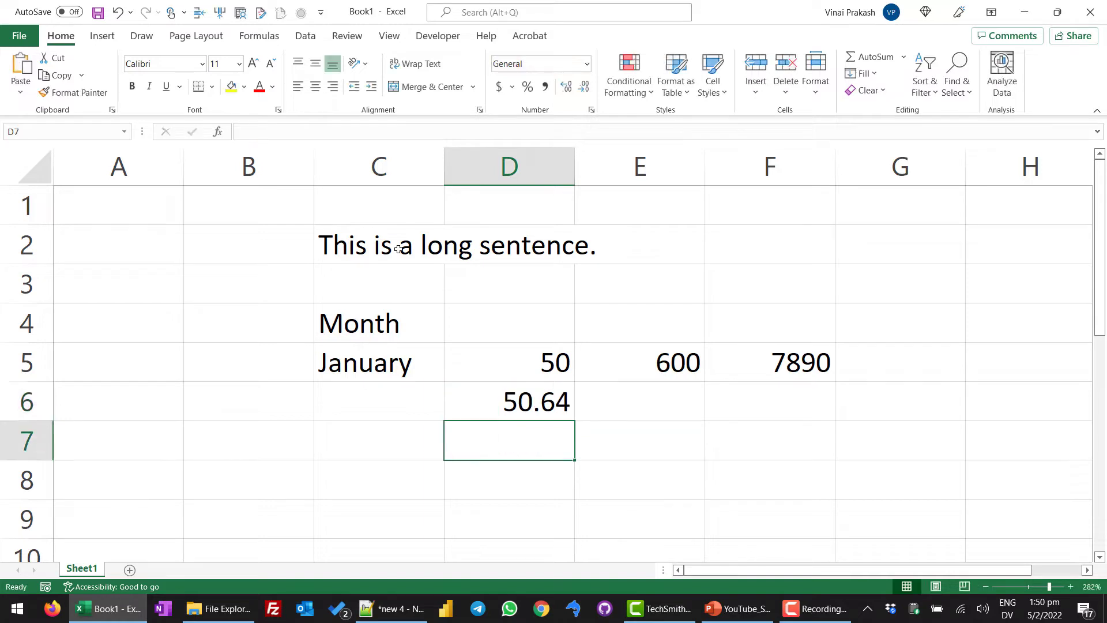
# - Inspect the C2 sentence in the formula bar, leaving it unchanged
pyautogui.click(403, 440)
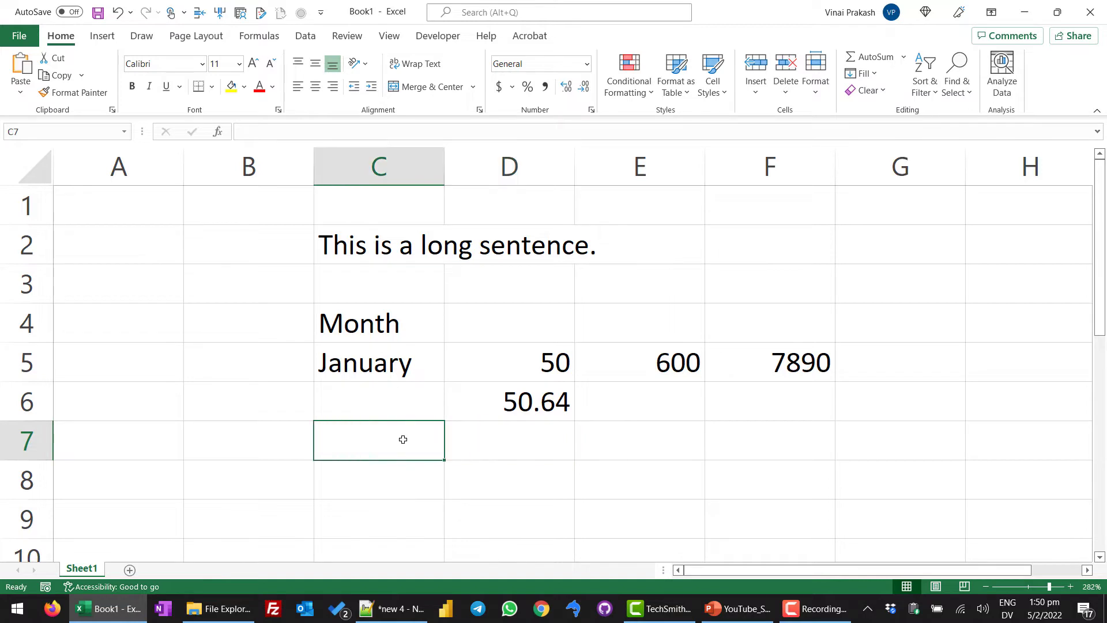
pyautogui.click(387, 254)
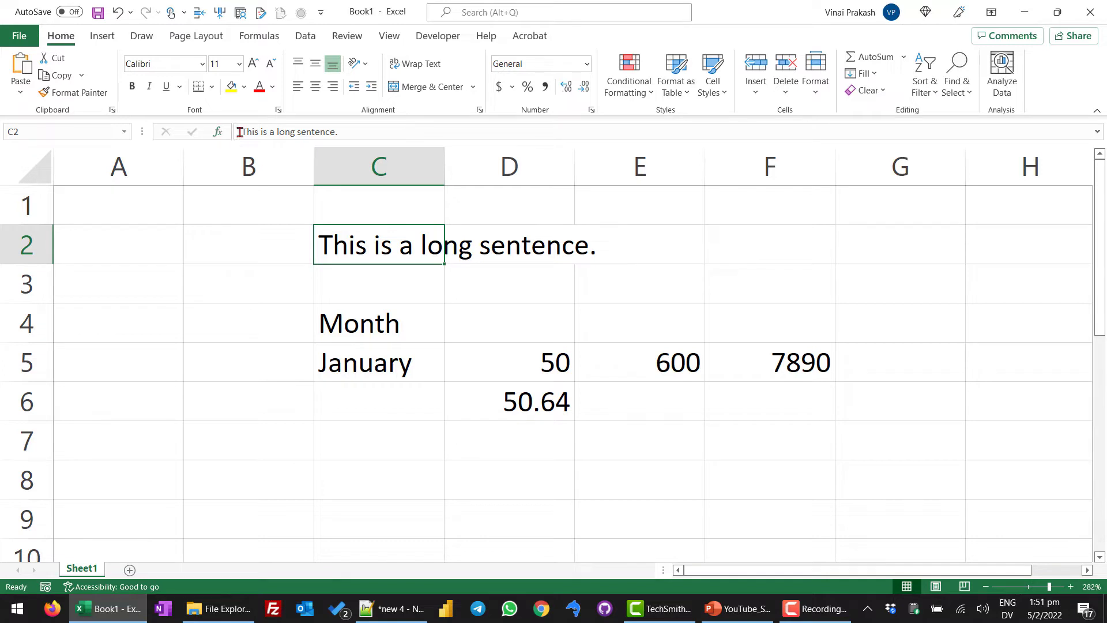
pyautogui.moveTo(240, 132); pyautogui.dragTo(338, 131)
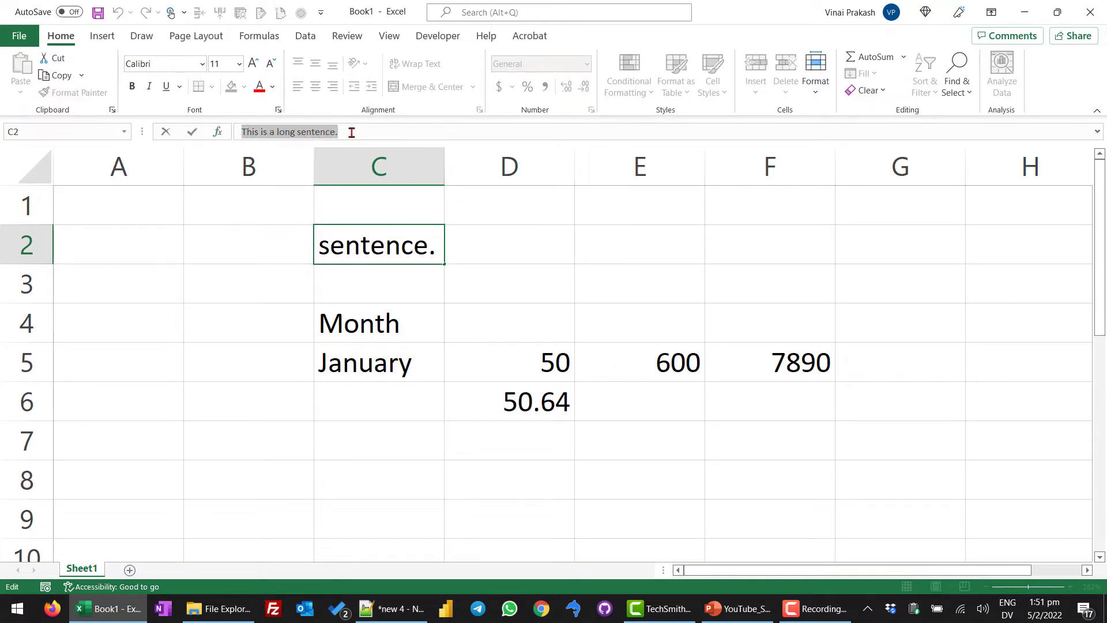
pyautogui.click(242, 279)
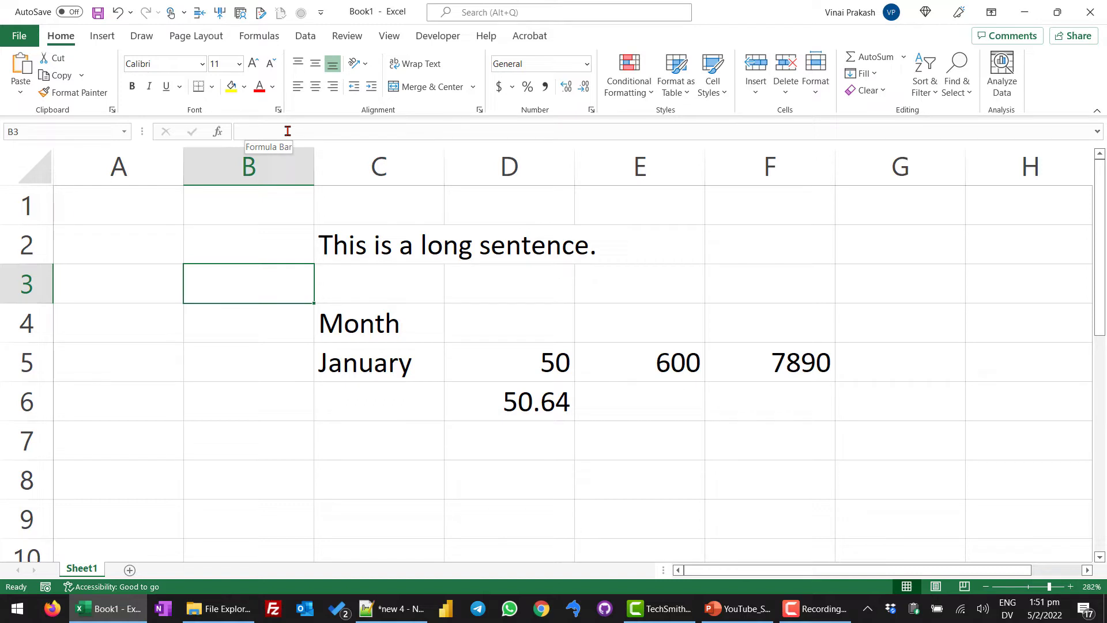
pyautogui.click(535, 369)
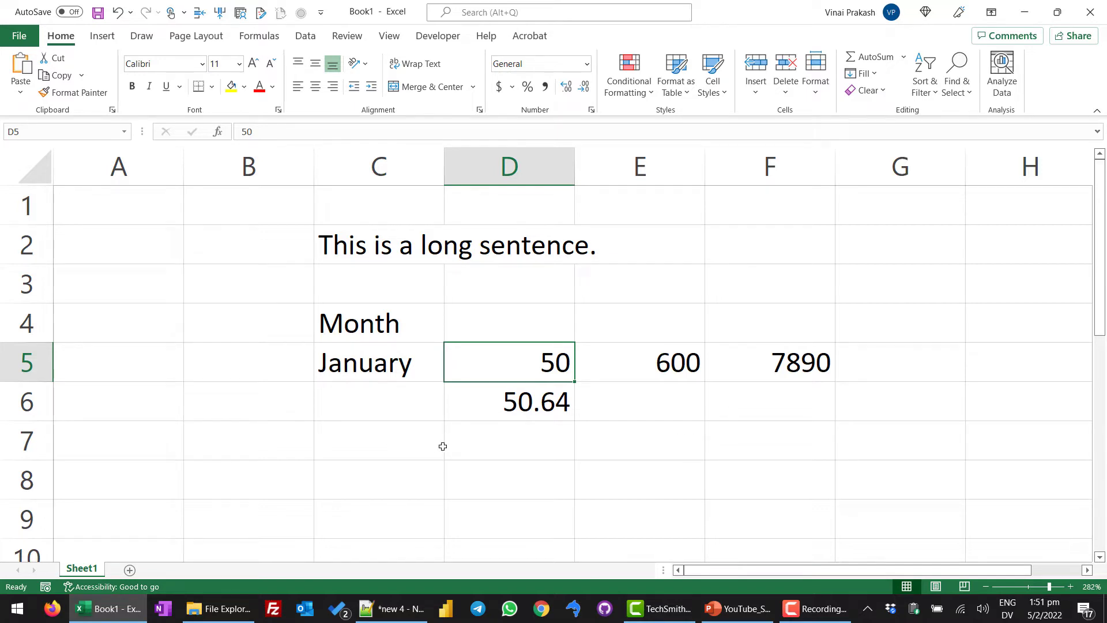
pyautogui.click(499, 449)
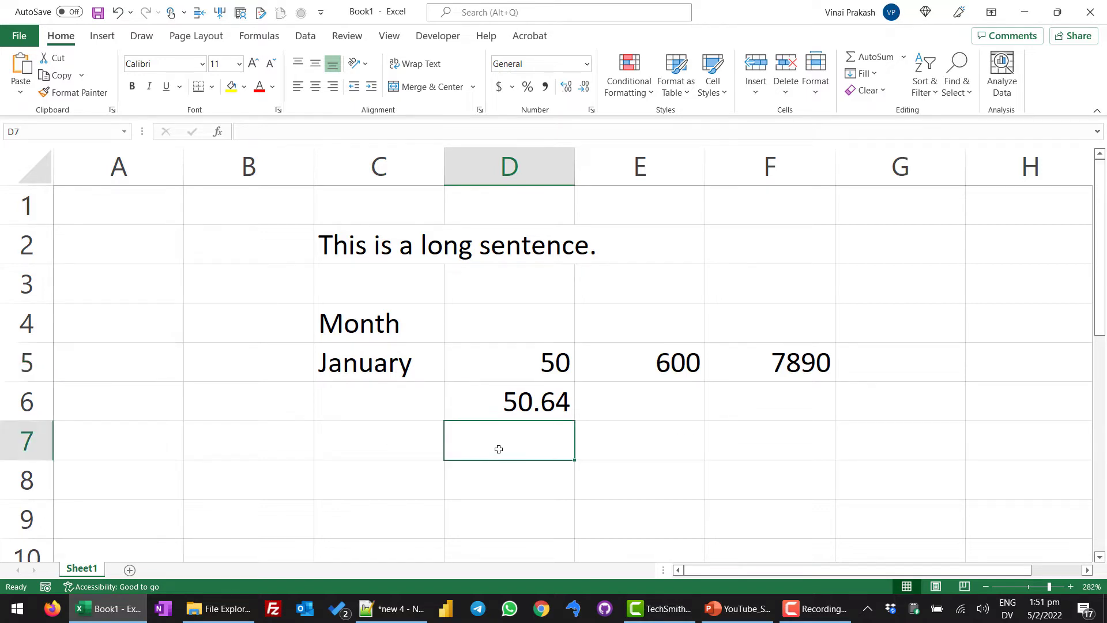
pyautogui.click(355, 449)
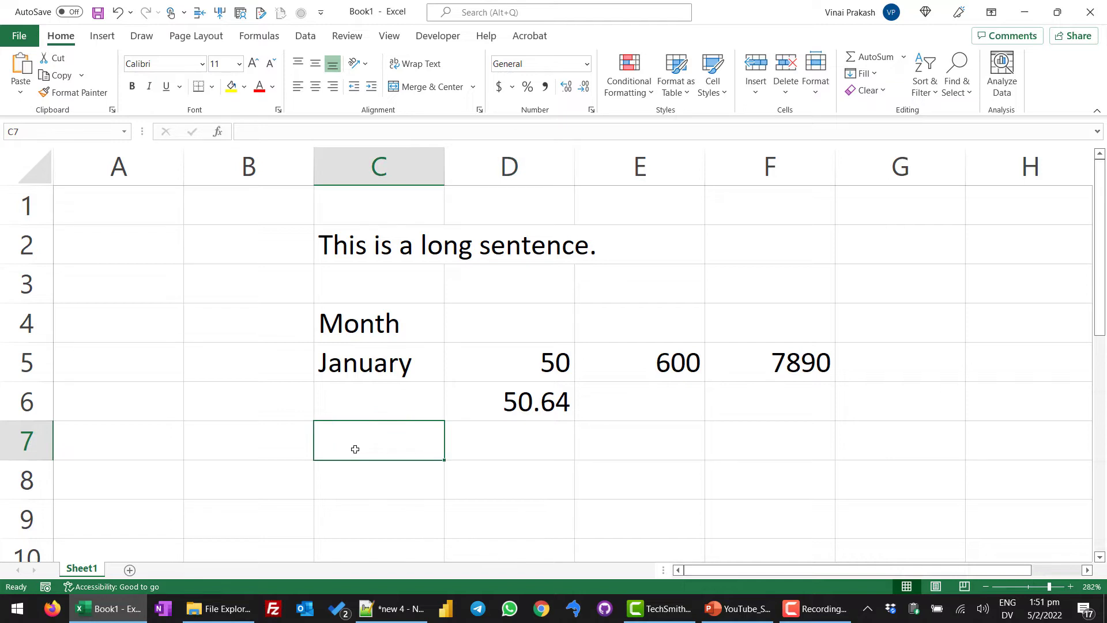
# - Enter the formula =C5 in C7 so it shows January, and review it in the formula bar
pyautogui.write('=')
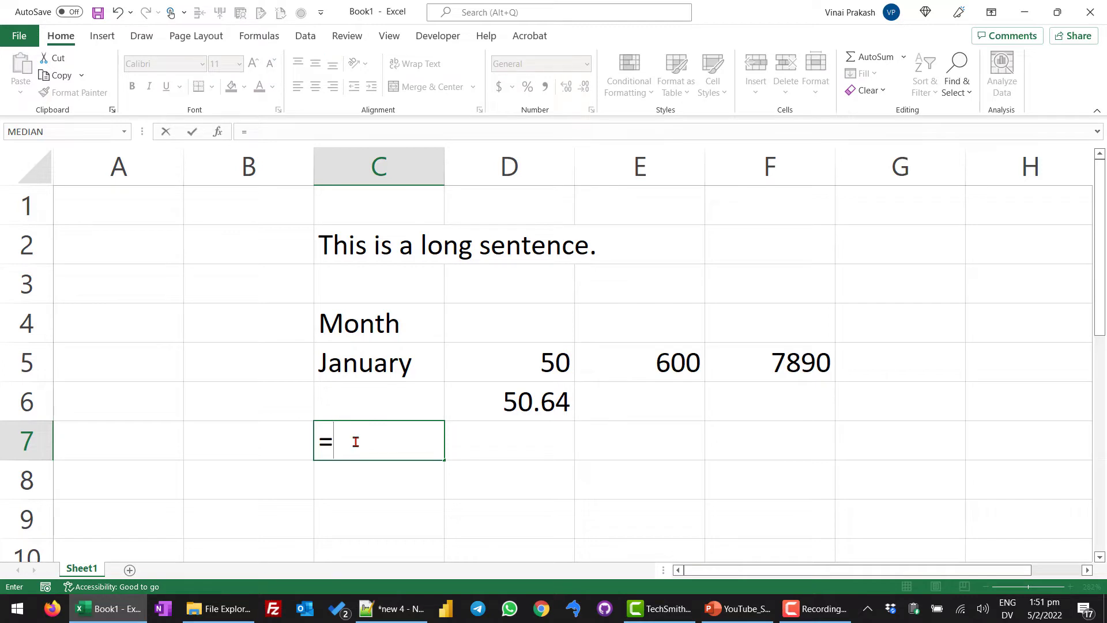
pyautogui.click(356, 365)
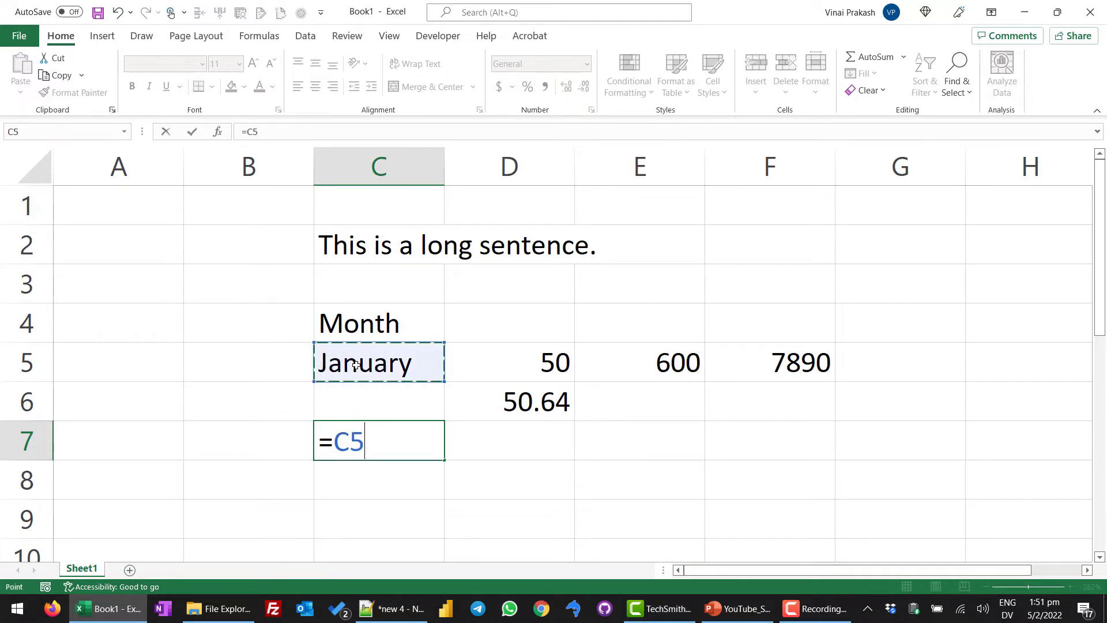
pyautogui.press('Return')
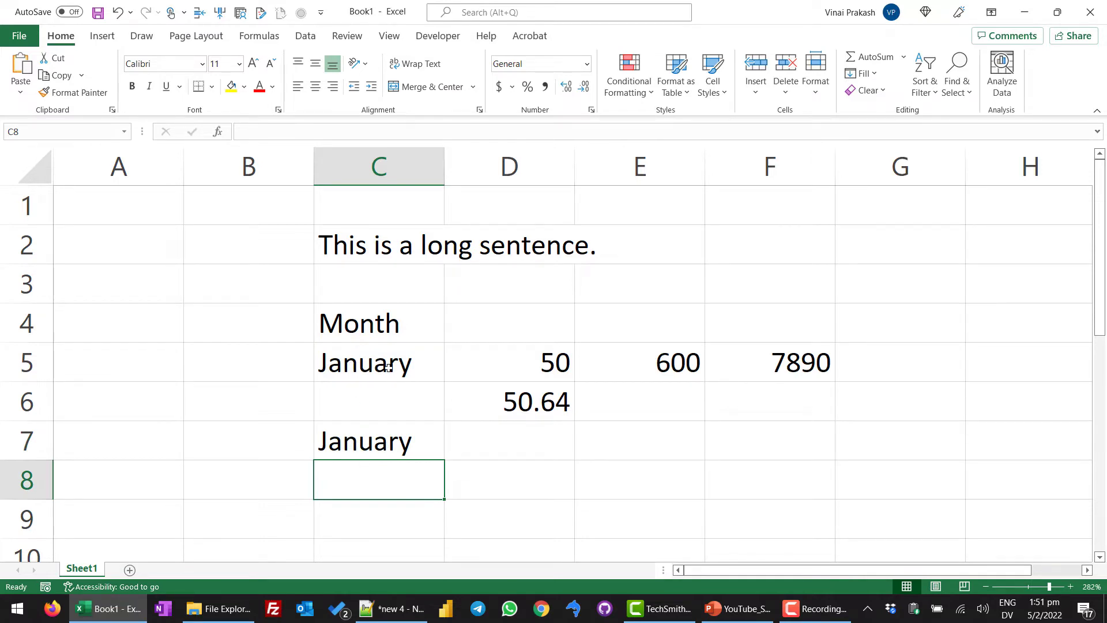
pyautogui.click(367, 442)
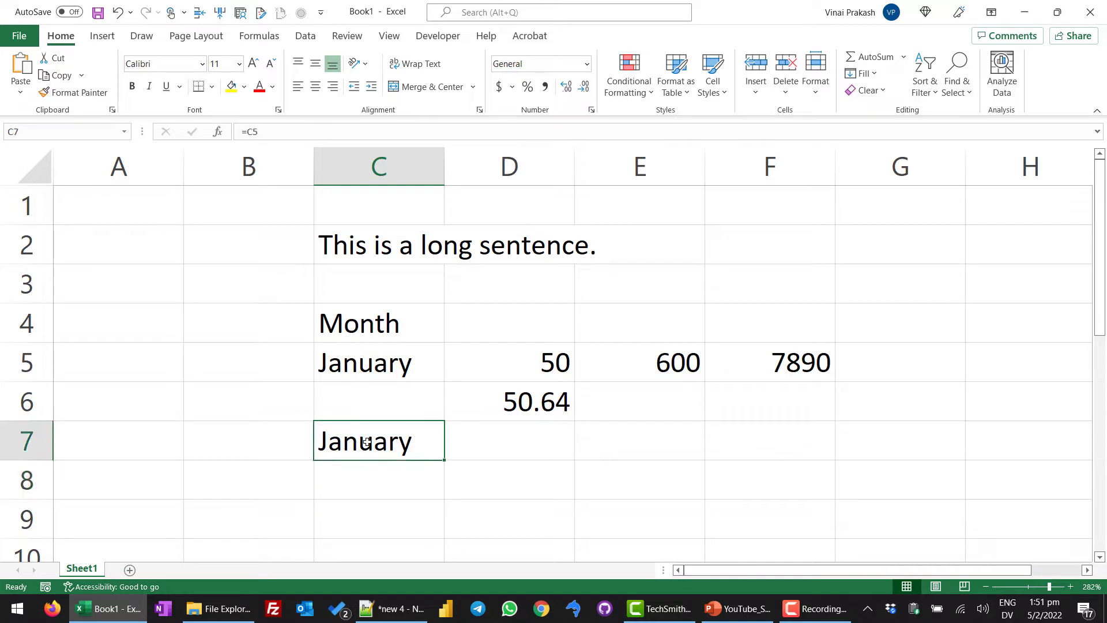
pyautogui.click(269, 131)
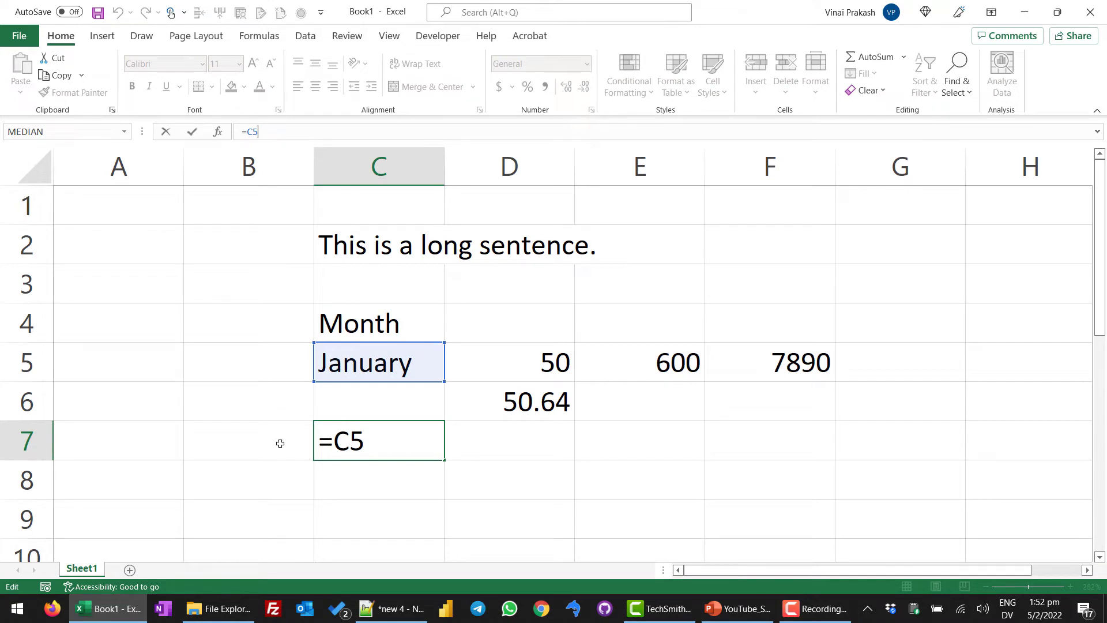
pyautogui.click(456, 464)
pyautogui.click(405, 441)
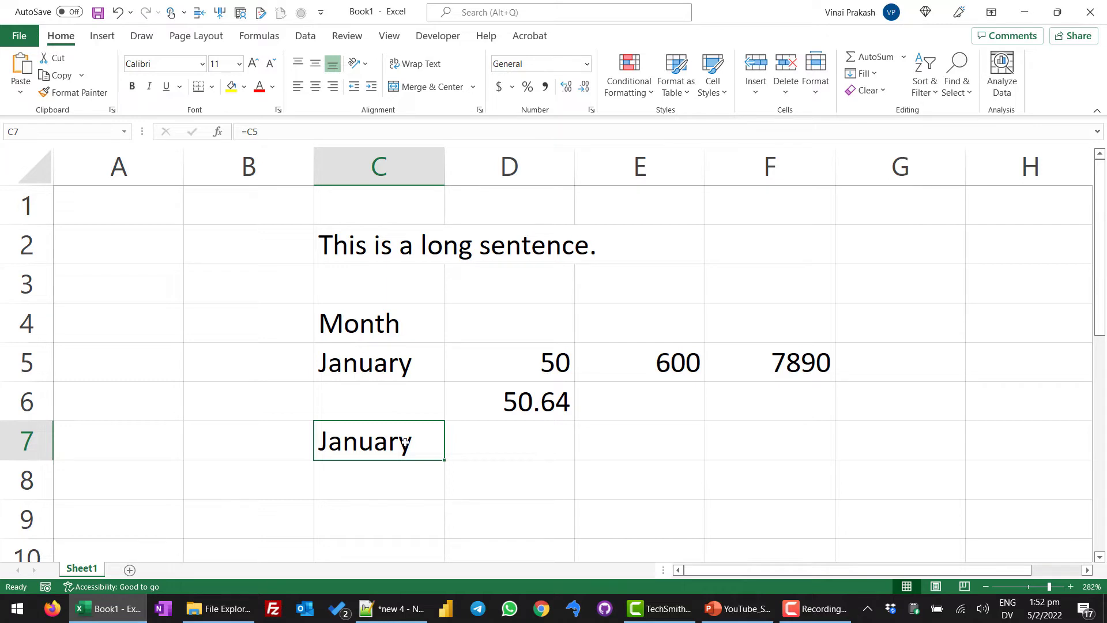
pyautogui.click(524, 443)
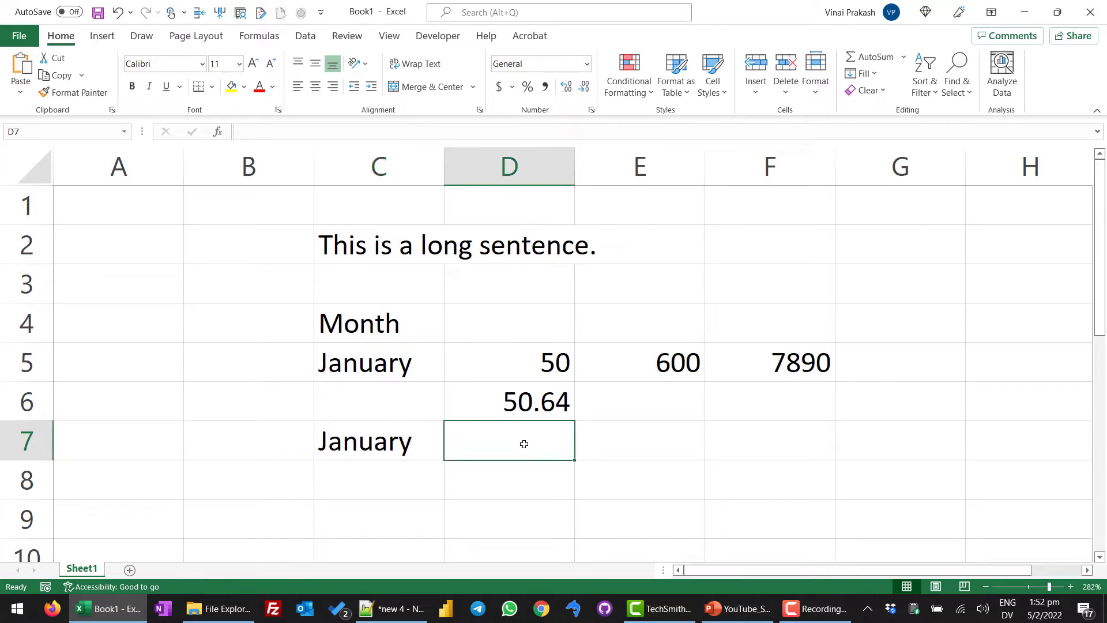
# - Enter the formula =E5 in cell D7
pyautogui.write('=')
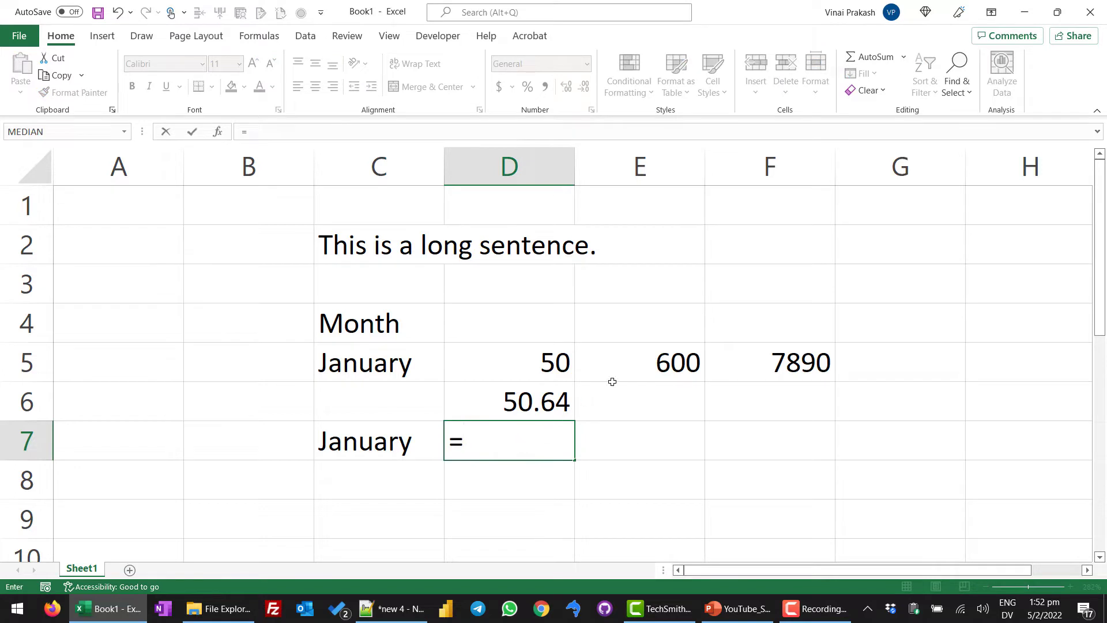
pyautogui.click(655, 363)
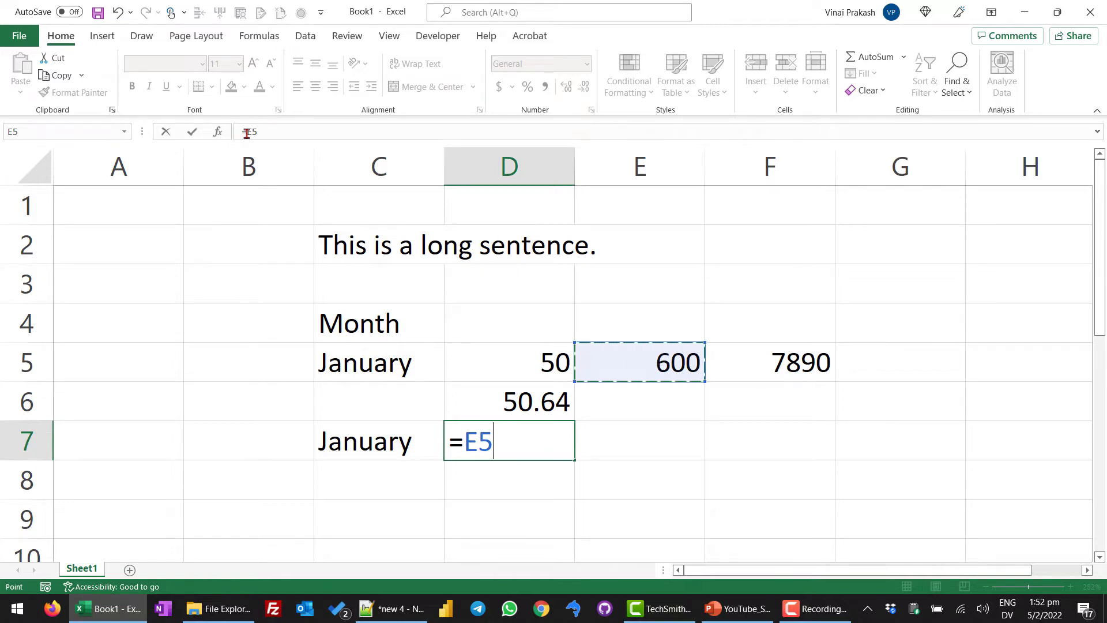
pyautogui.press('Return')
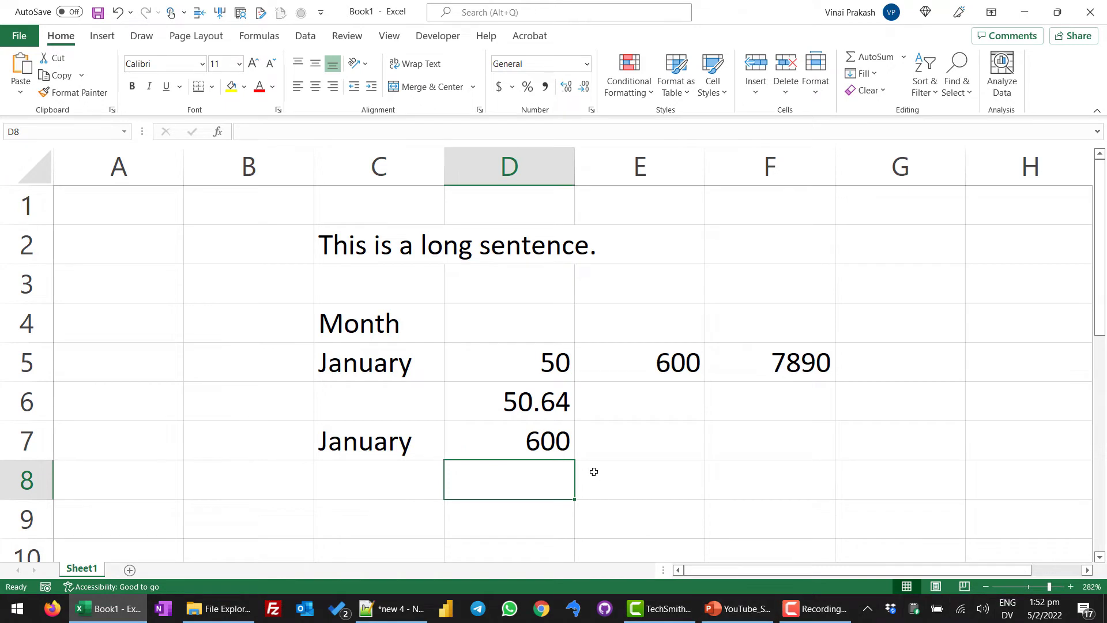
pyautogui.click(528, 448)
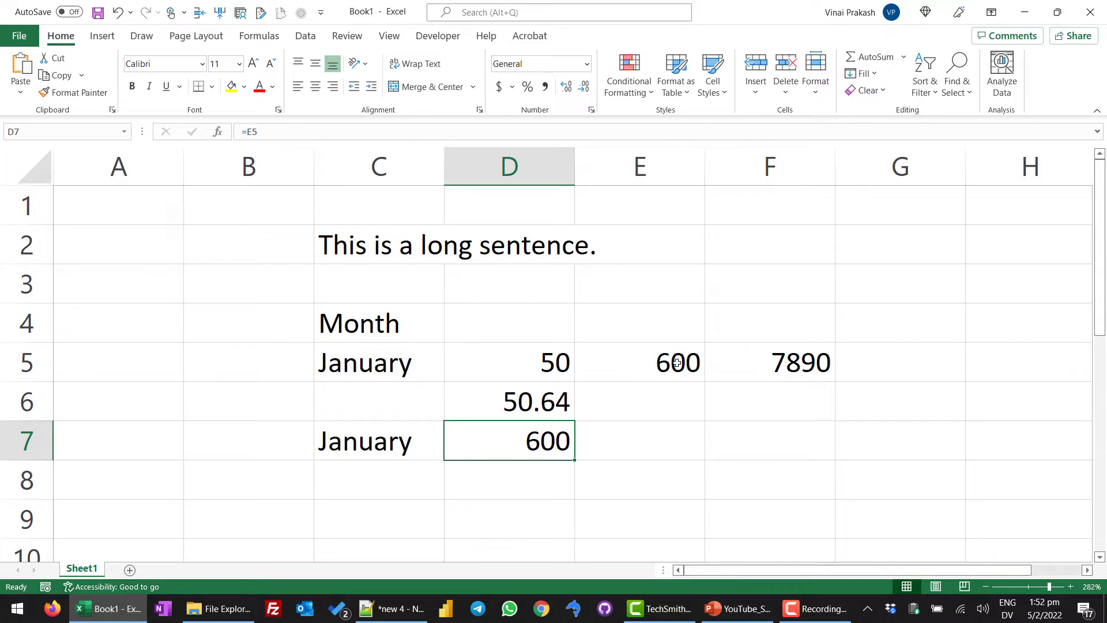
# - Change E5 to 789 and then to Hello, confirming D7 follows each change
pyautogui.click(641, 363)
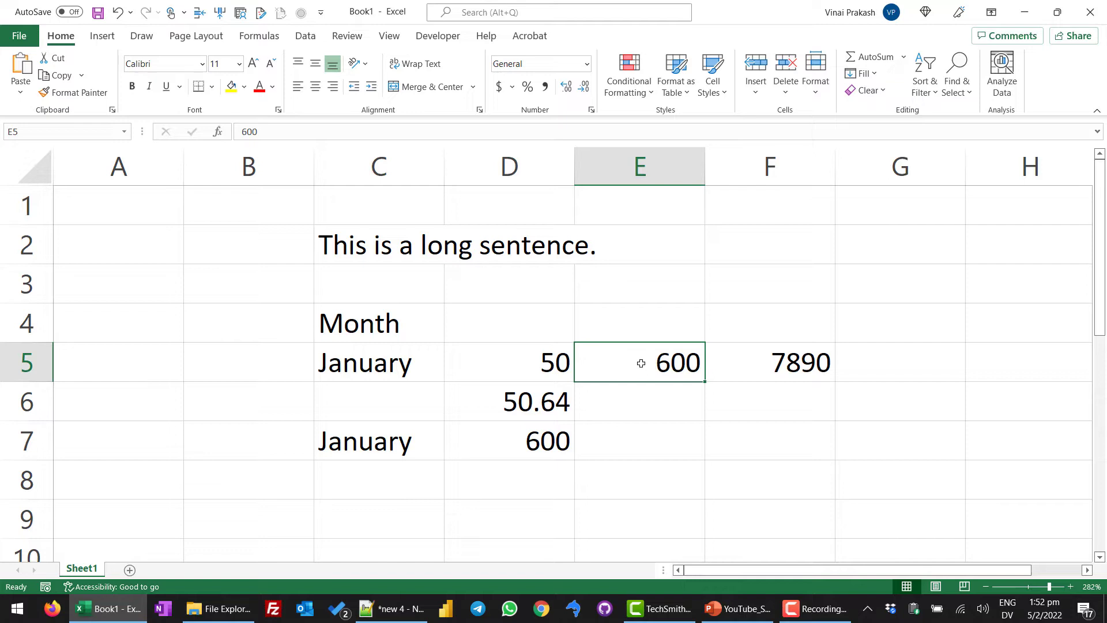
pyautogui.write('789')
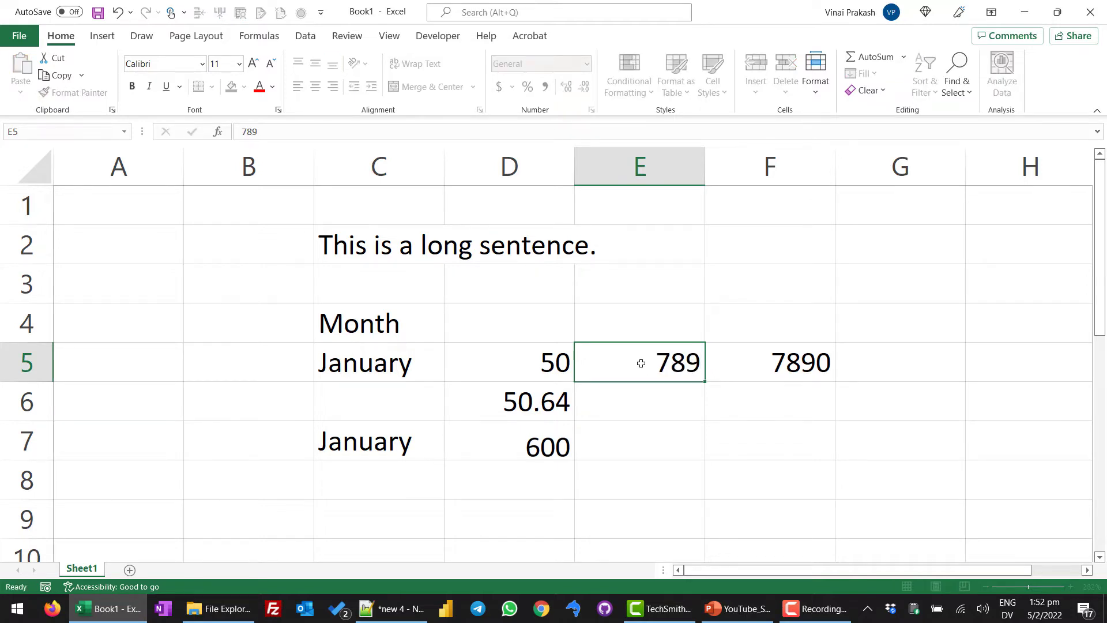
pyautogui.press('Return')
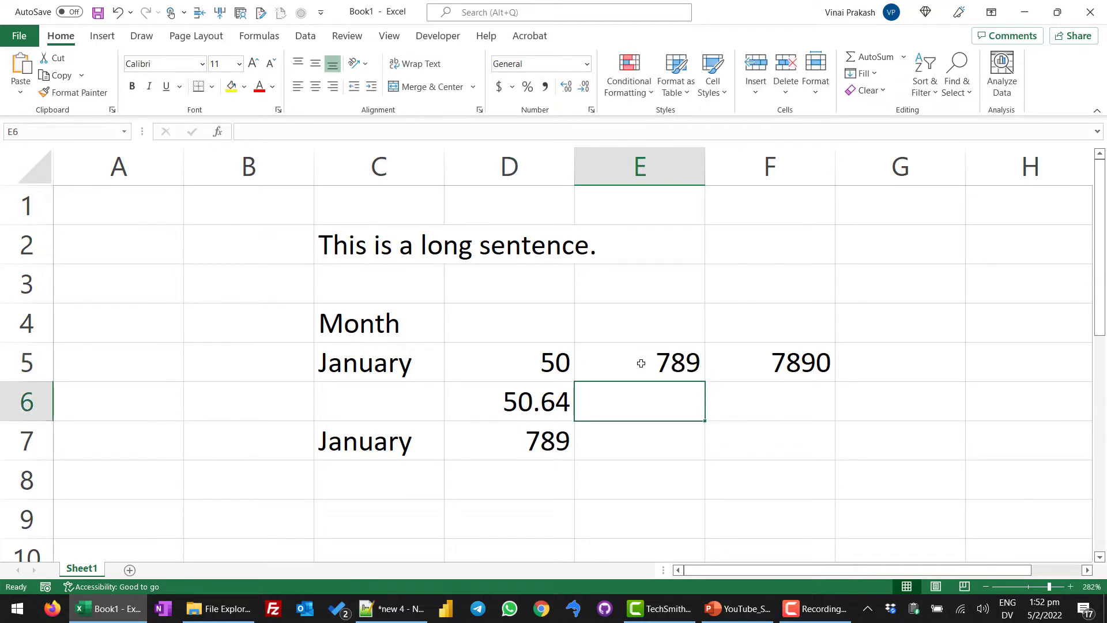
pyautogui.click(507, 444)
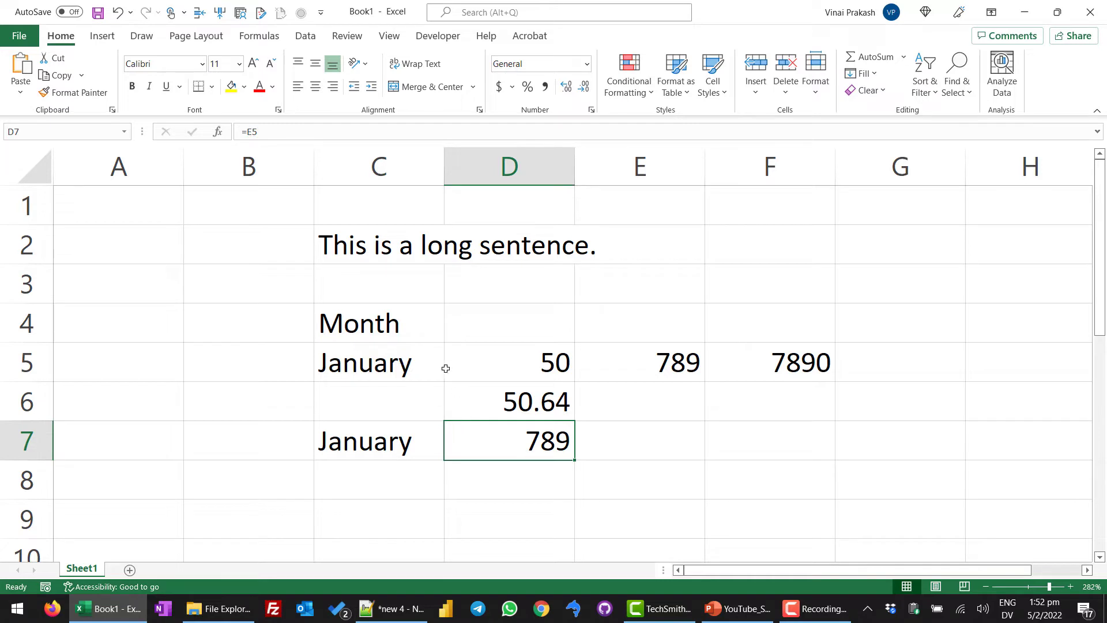
pyautogui.click(659, 365)
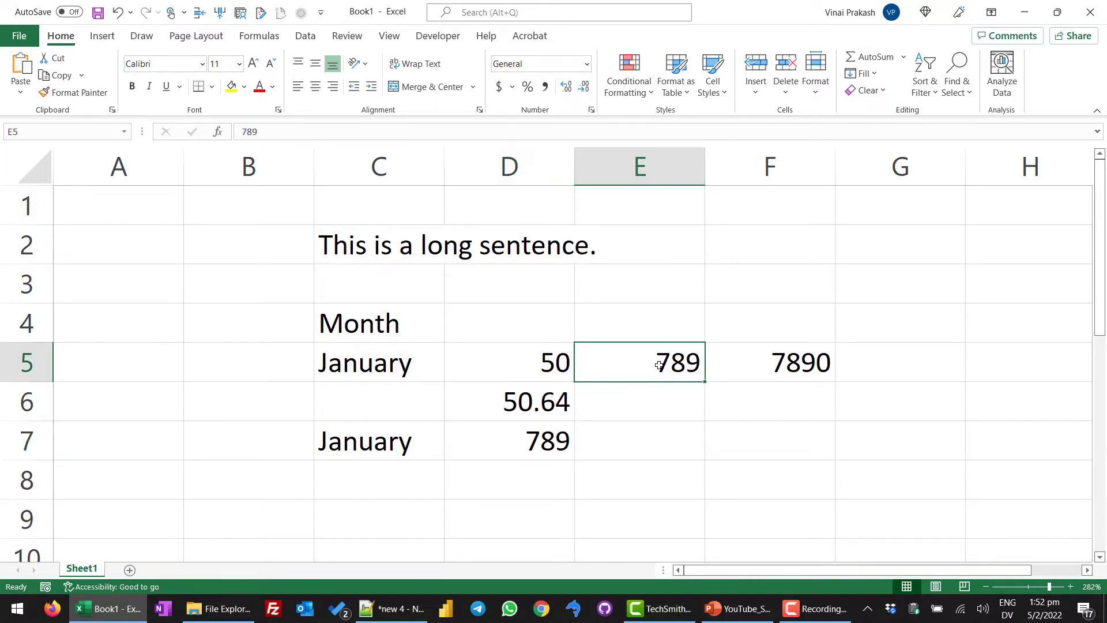
pyautogui.click(526, 441)
pyautogui.click(651, 357)
pyautogui.write('Hello')
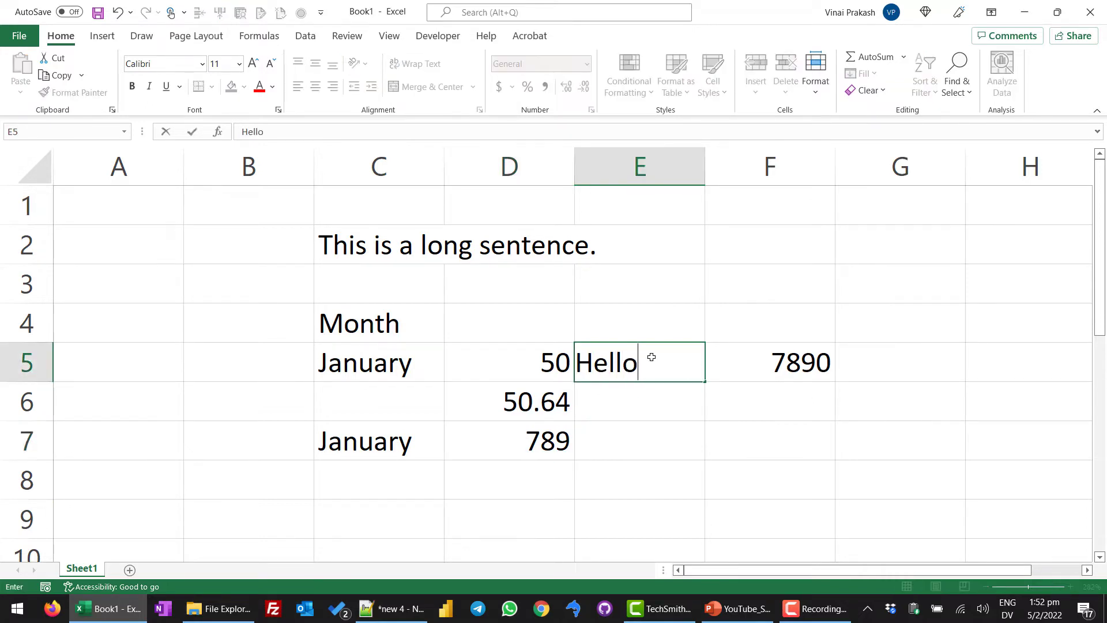
pyautogui.press('Return')
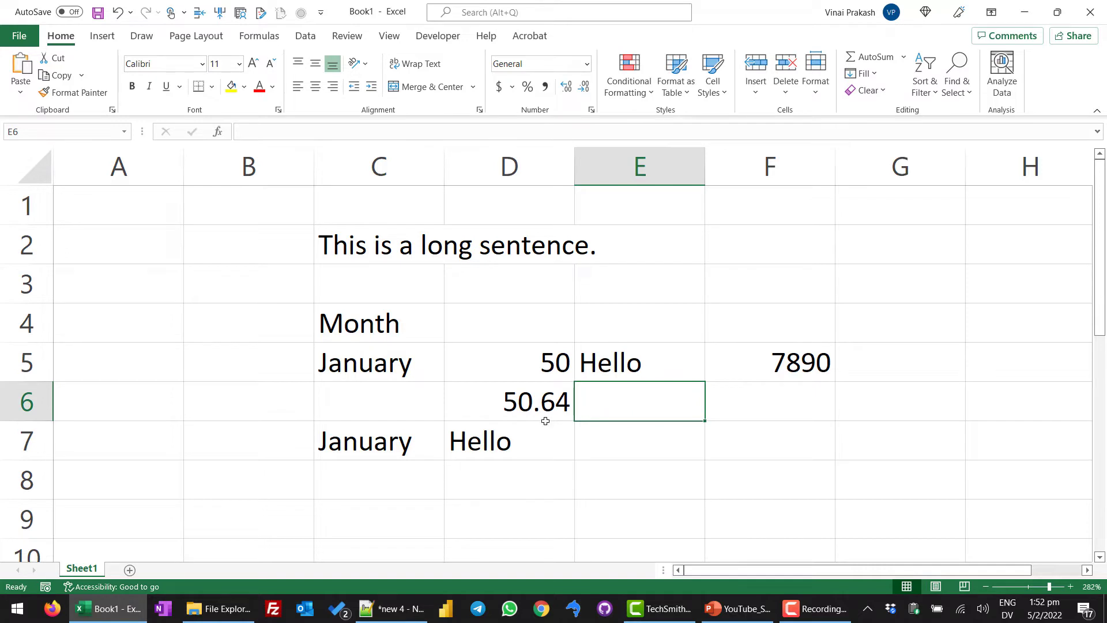
pyautogui.click(502, 442)
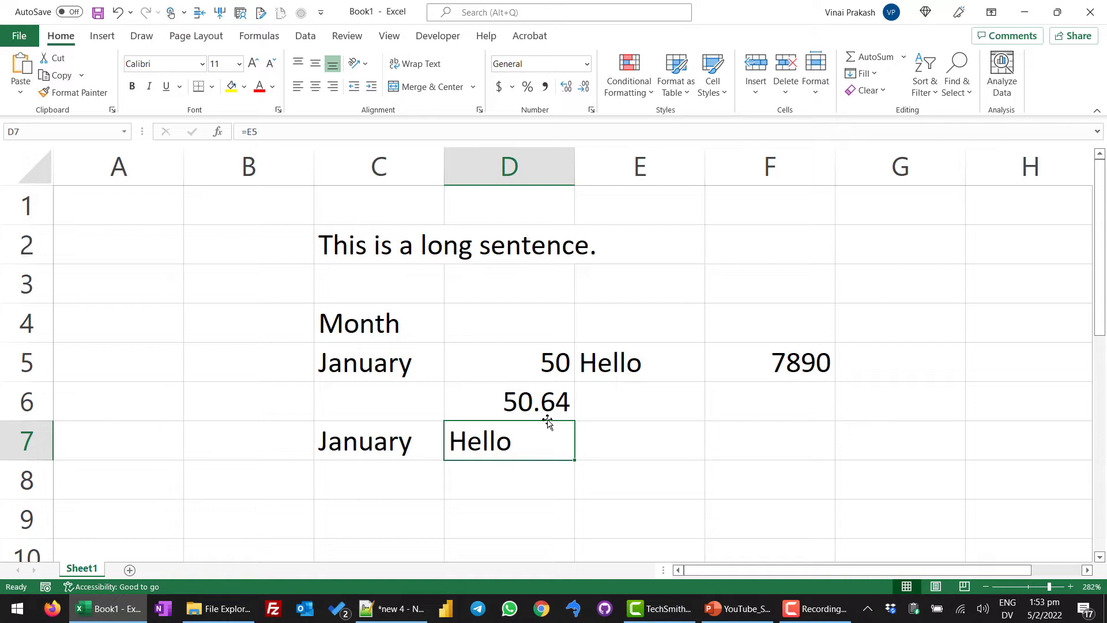
# - Append 44.56 to F5's 7890 so it becomes 789044.56, displayed as 789044.6
pyautogui.click(773, 368)
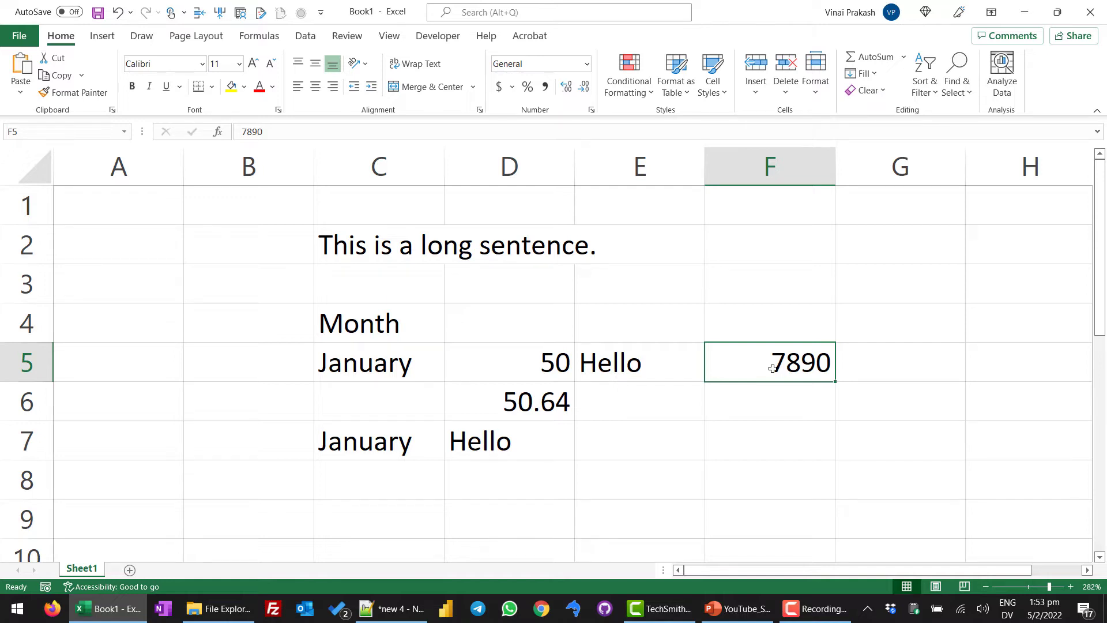
pyautogui.doubleClick(772, 367)
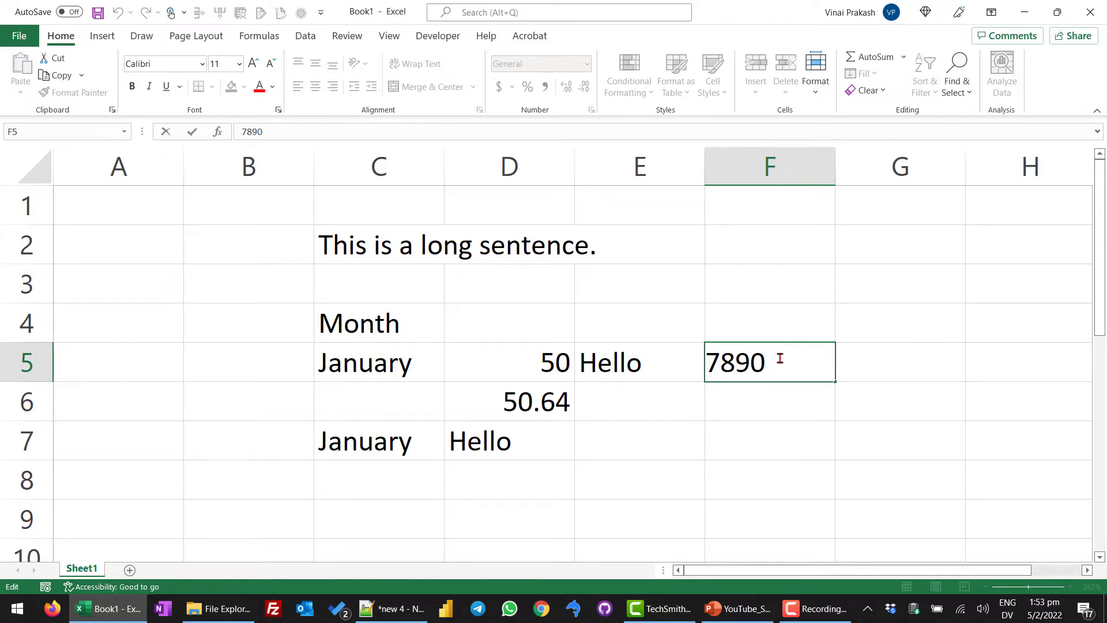
pyautogui.write('44.56')
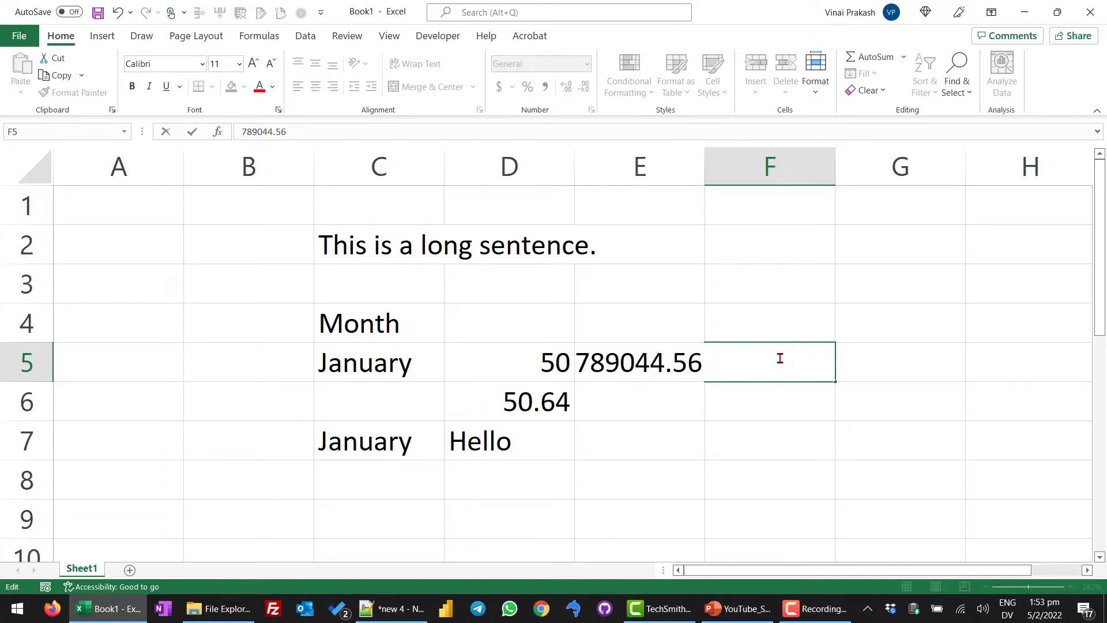
pyautogui.click(728, 422)
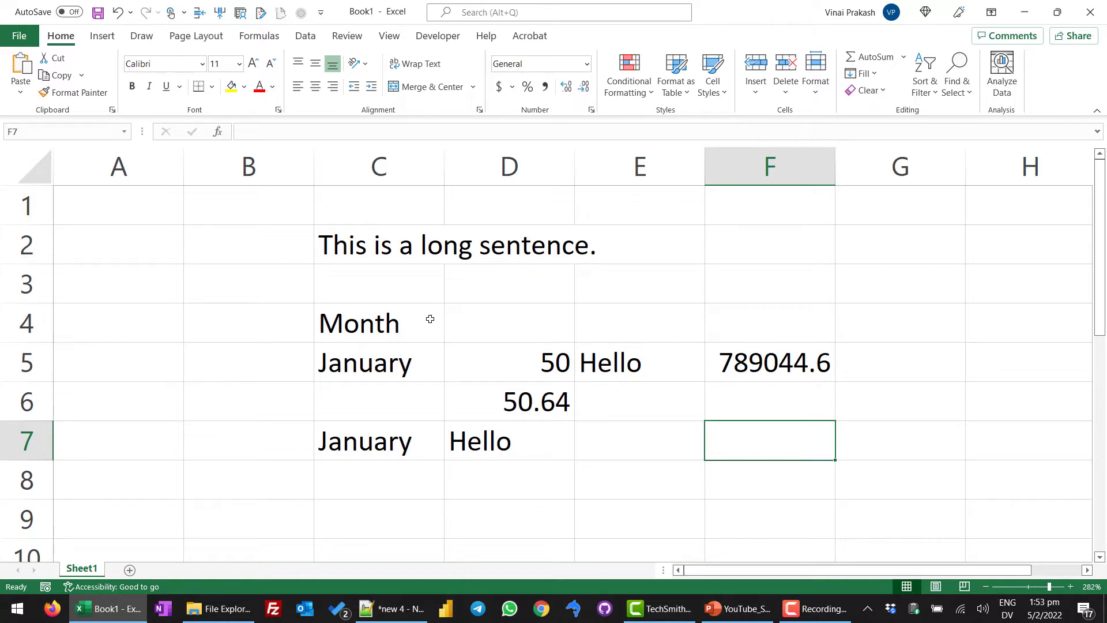
pyautogui.click(398, 245)
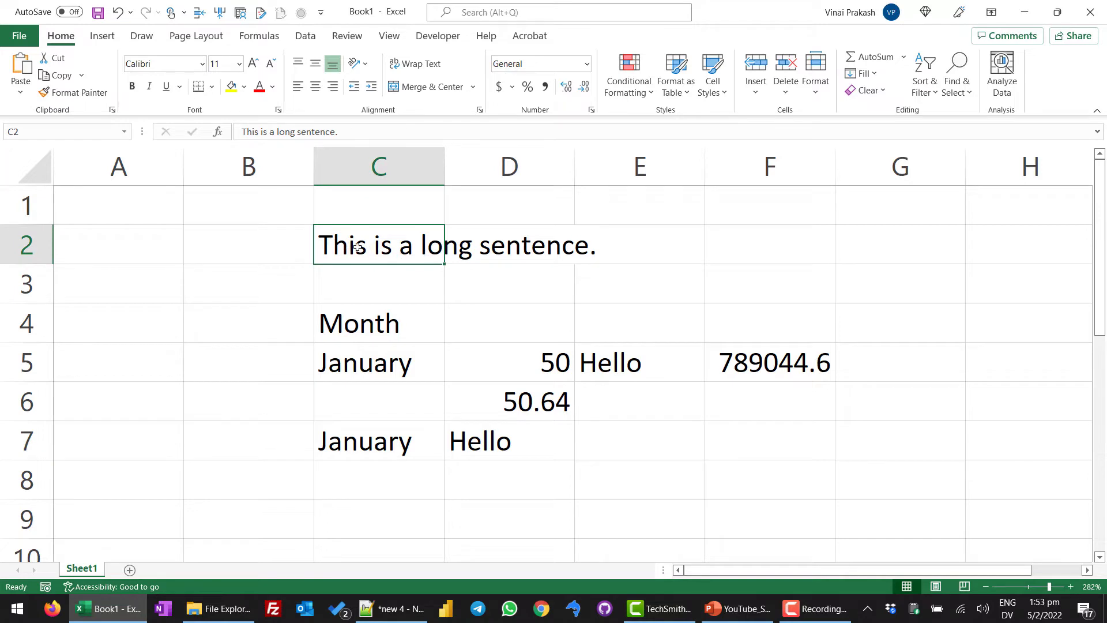
# - Enter Year in D2, cutting the C2 sentence off at 'This is a lo'
pyautogui.click(506, 248)
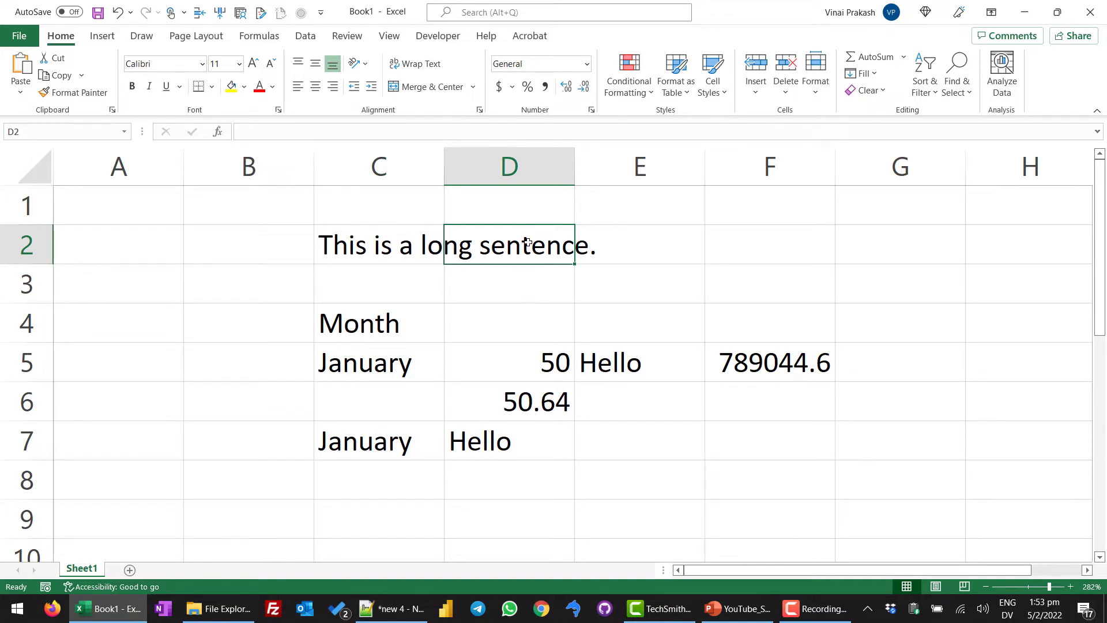
pyautogui.write('Year')
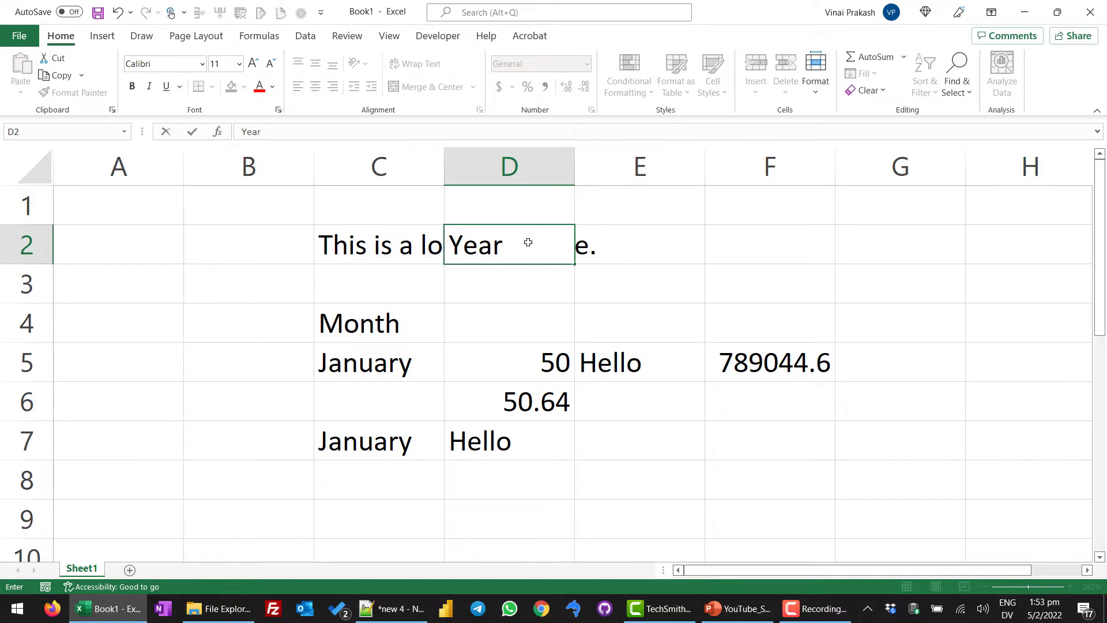
pyautogui.press('Return')
pyautogui.click(528, 242)
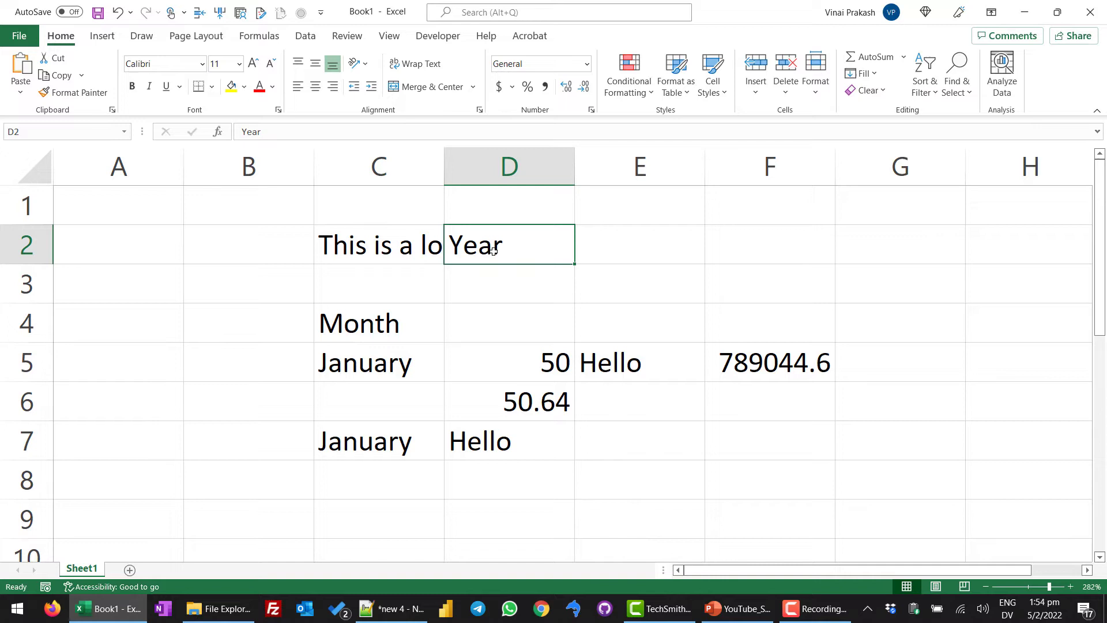
pyautogui.click(365, 227)
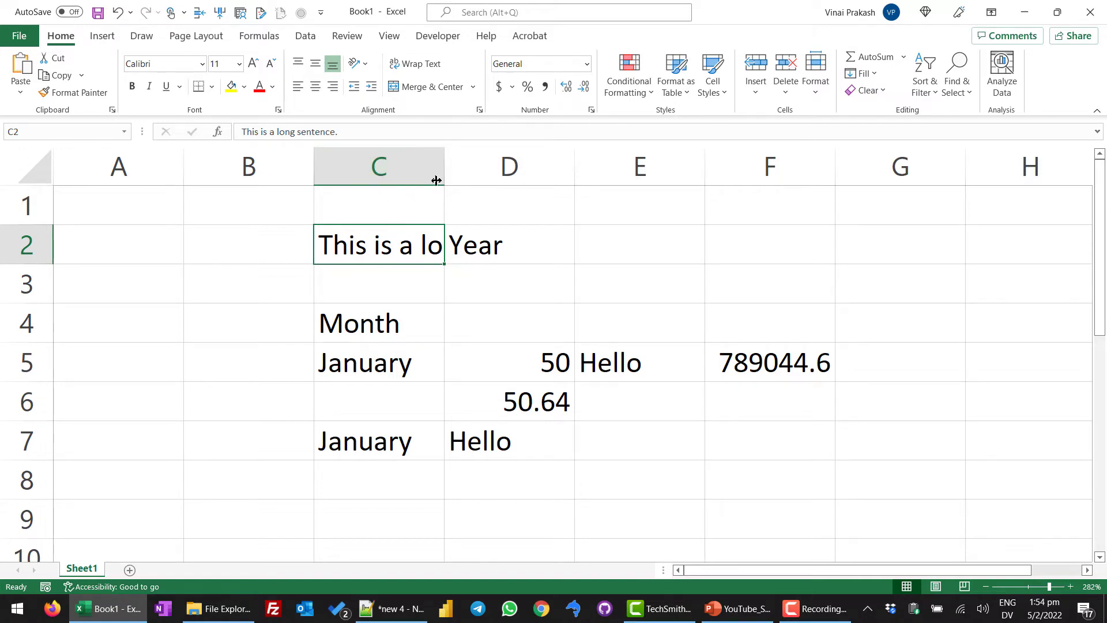
# - Widen and AutoFit column C to the full sentence, then drag it back narrower
pyautogui.click(420, 284)
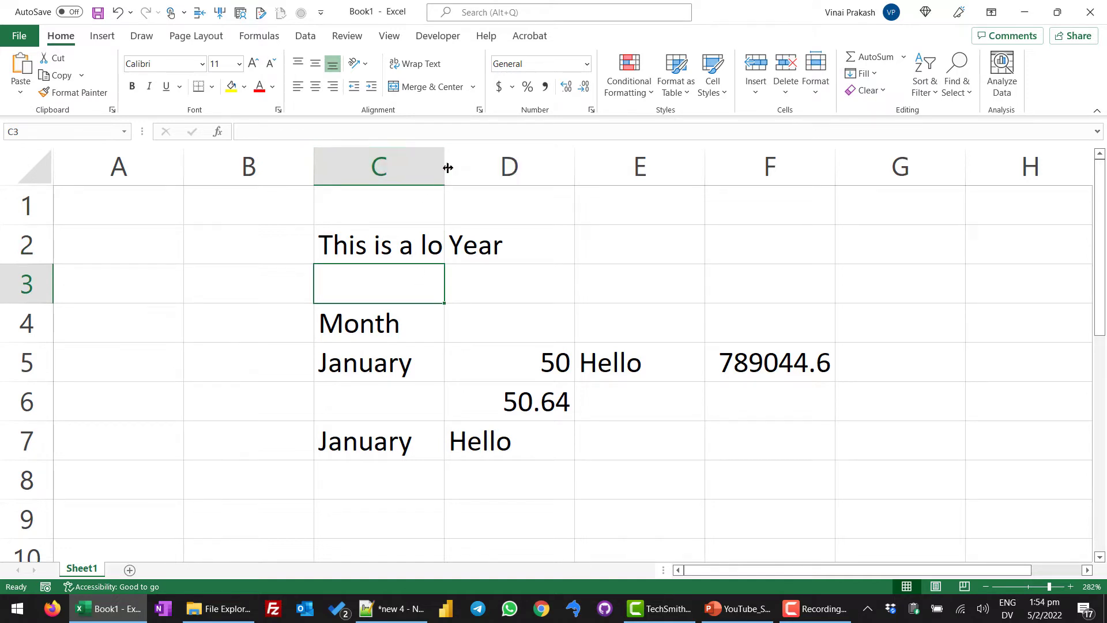
pyautogui.moveTo(443, 166); pyautogui.dragTo(497, 166)
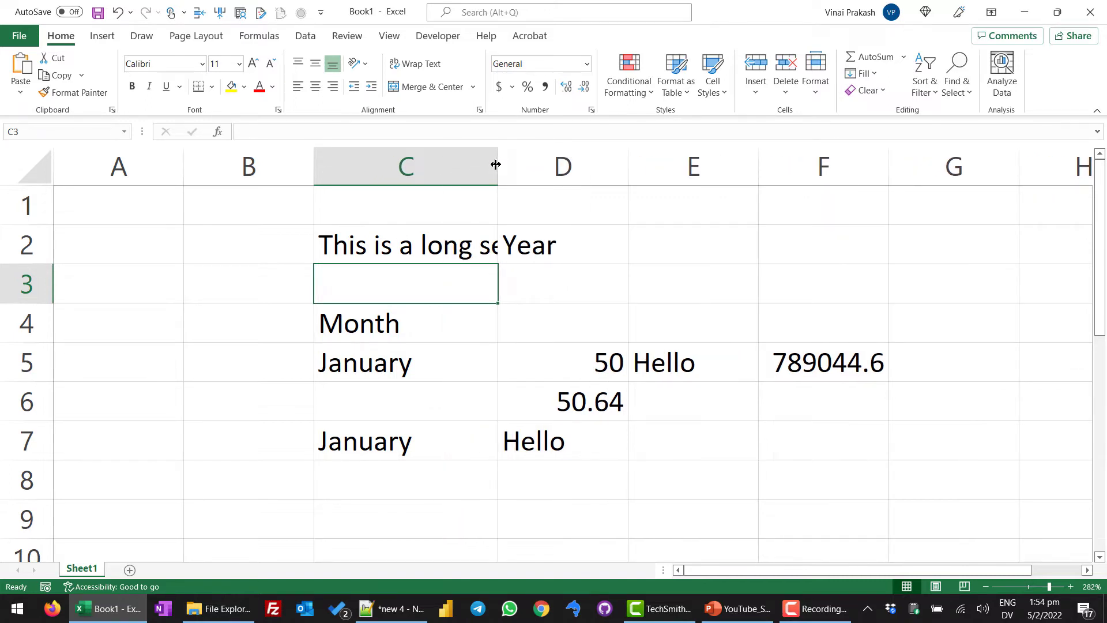
pyautogui.moveTo(496, 165); pyautogui.dragTo(576, 167)
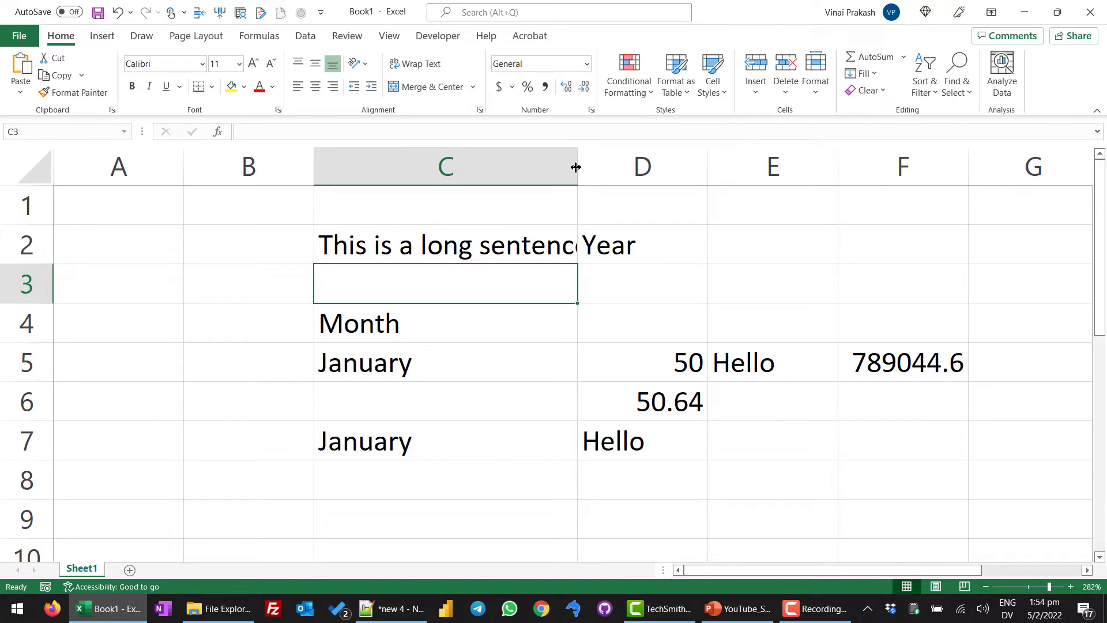
pyautogui.doubleClick(576, 166)
pyautogui.click(341, 170)
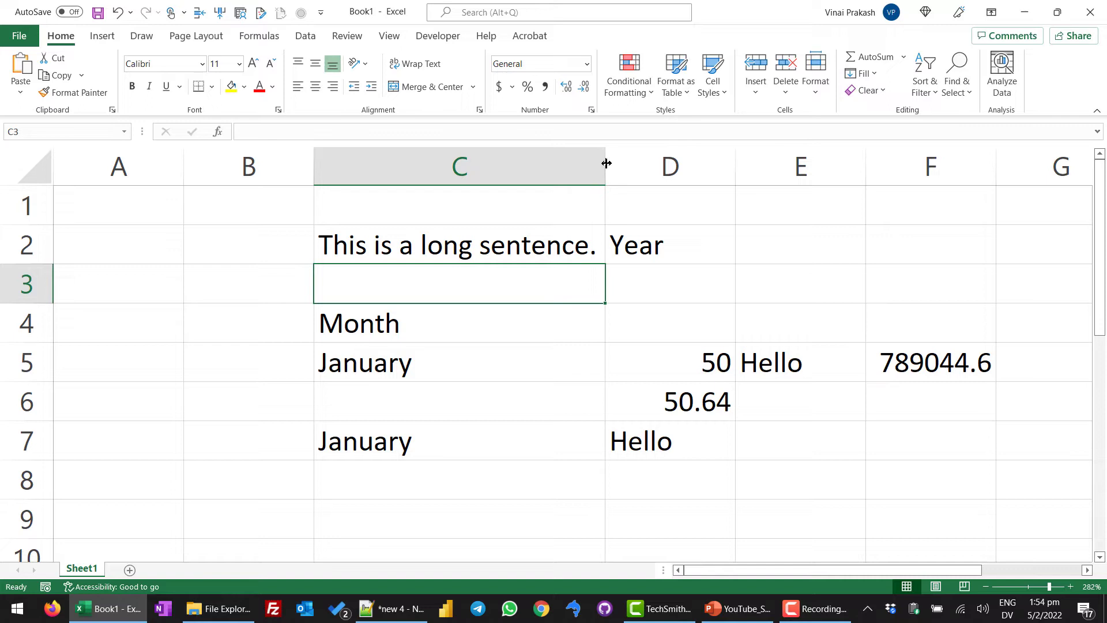
pyautogui.moveTo(604, 163); pyautogui.dragTo(453, 182)
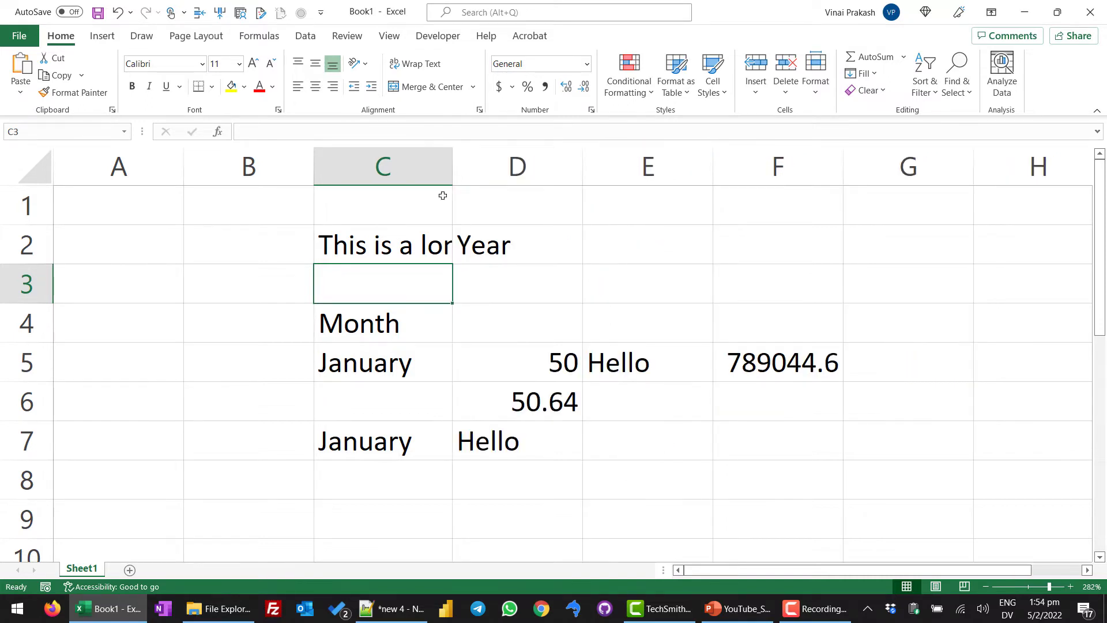
pyautogui.click(388, 246)
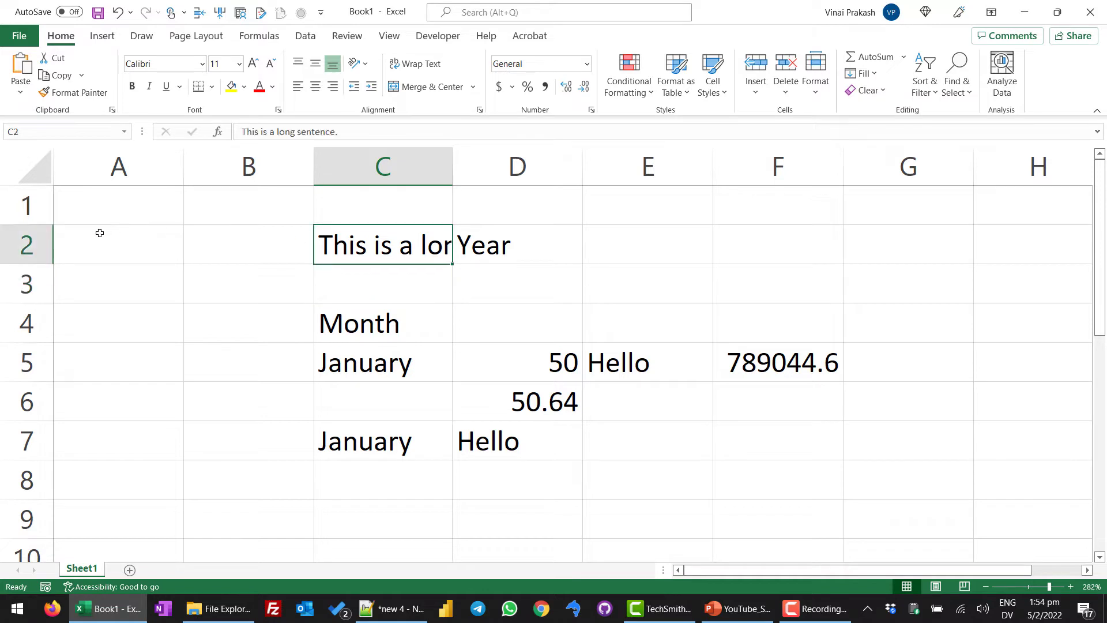
pyautogui.moveTo(11, 264); pyautogui.dragTo(18, 341)
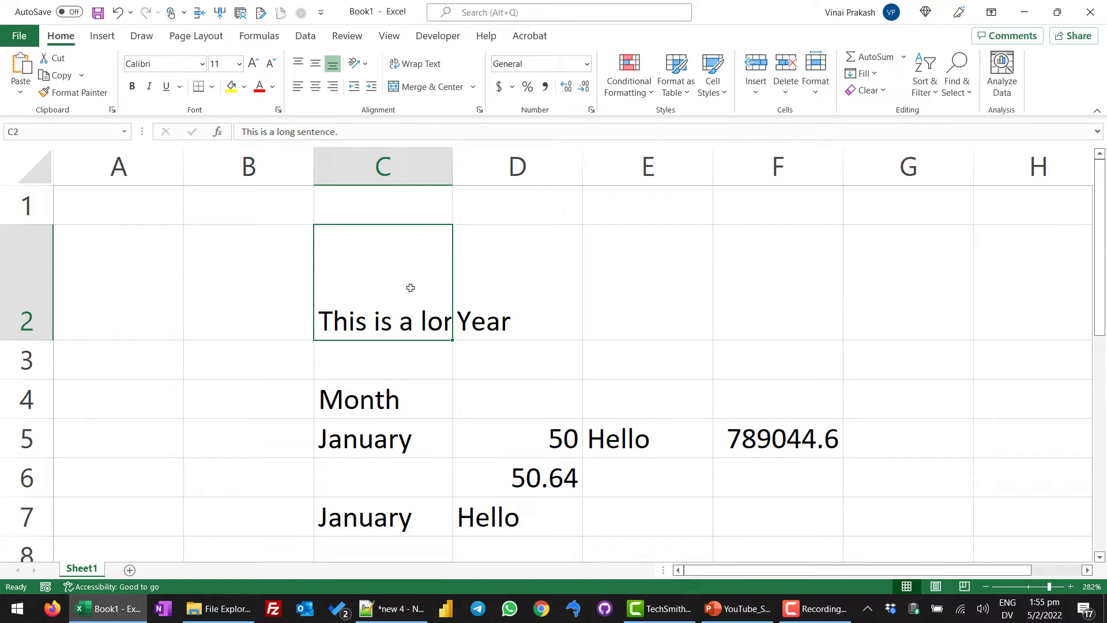
pyautogui.moveTo(39, 340); pyautogui.dragTo(40, 258)
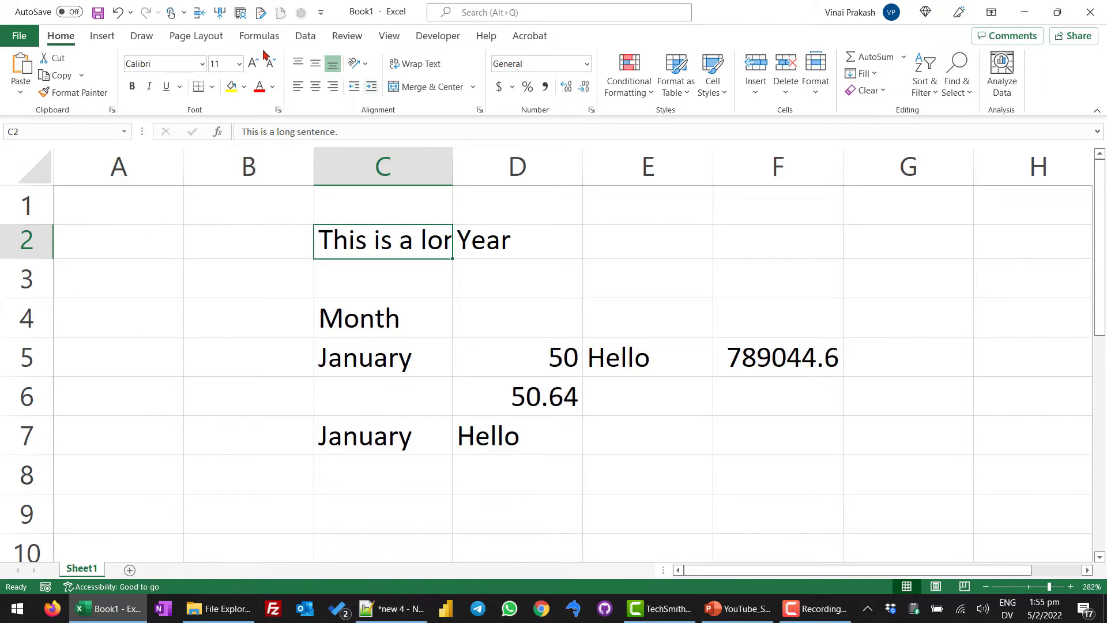
# - Wrap C2's text, AutoFit row 2's height, and narrow column C to about 11.11
pyautogui.click(415, 67)
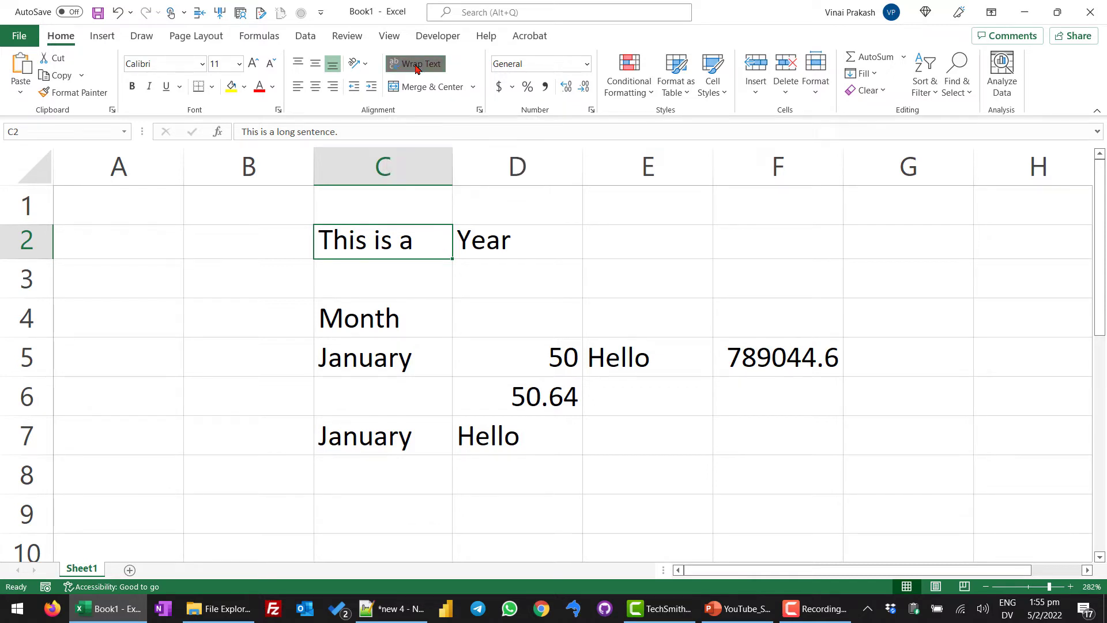
pyautogui.moveTo(23, 257); pyautogui.dragTo(23, 257)
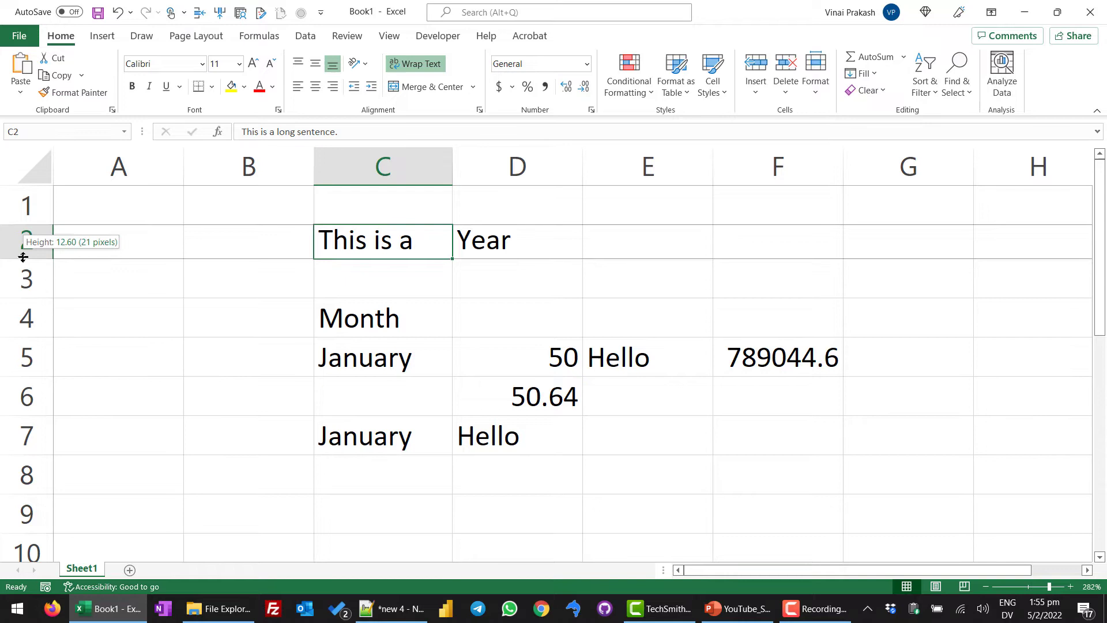
pyautogui.doubleClick(23, 257)
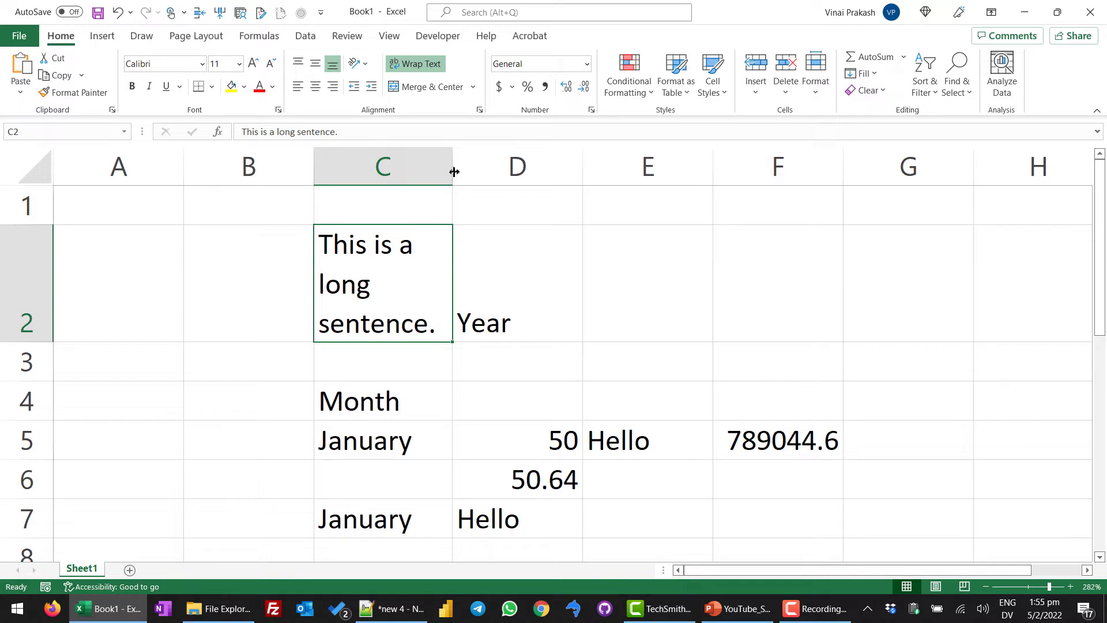
pyautogui.moveTo(455, 172); pyautogui.dragTo(512, 169)
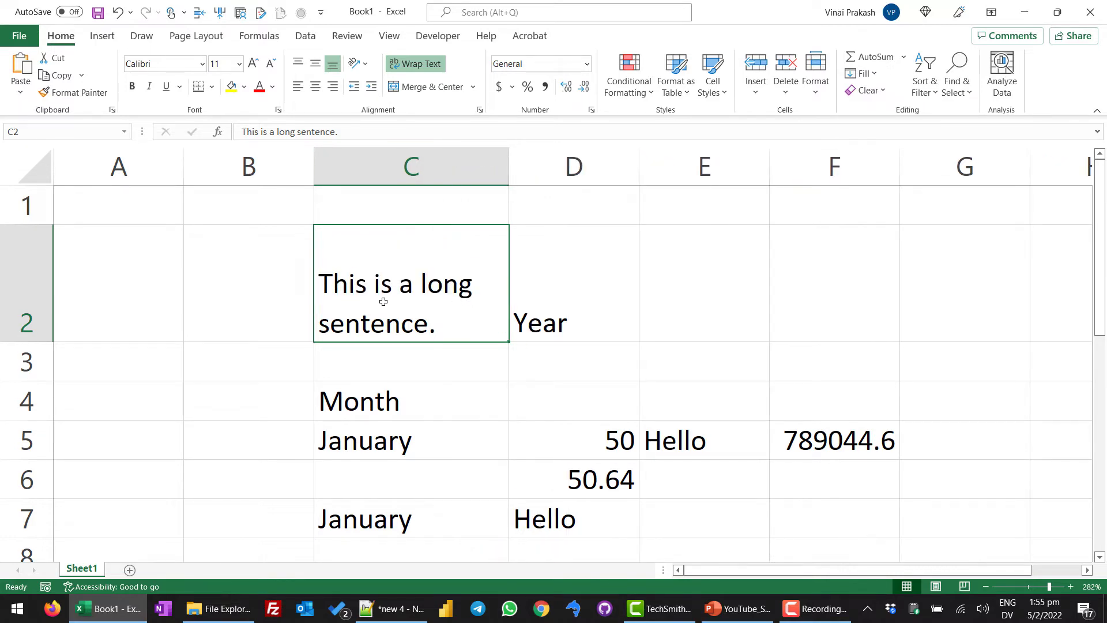
pyautogui.doubleClick(38, 343)
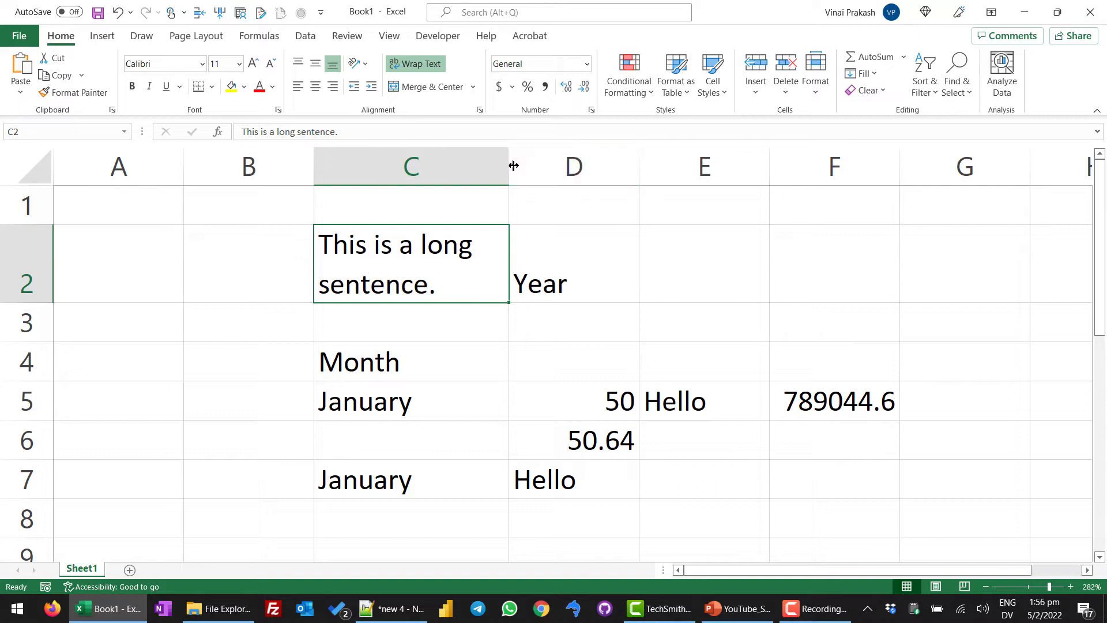
pyautogui.moveTo(510, 166); pyautogui.dragTo(490, 167)
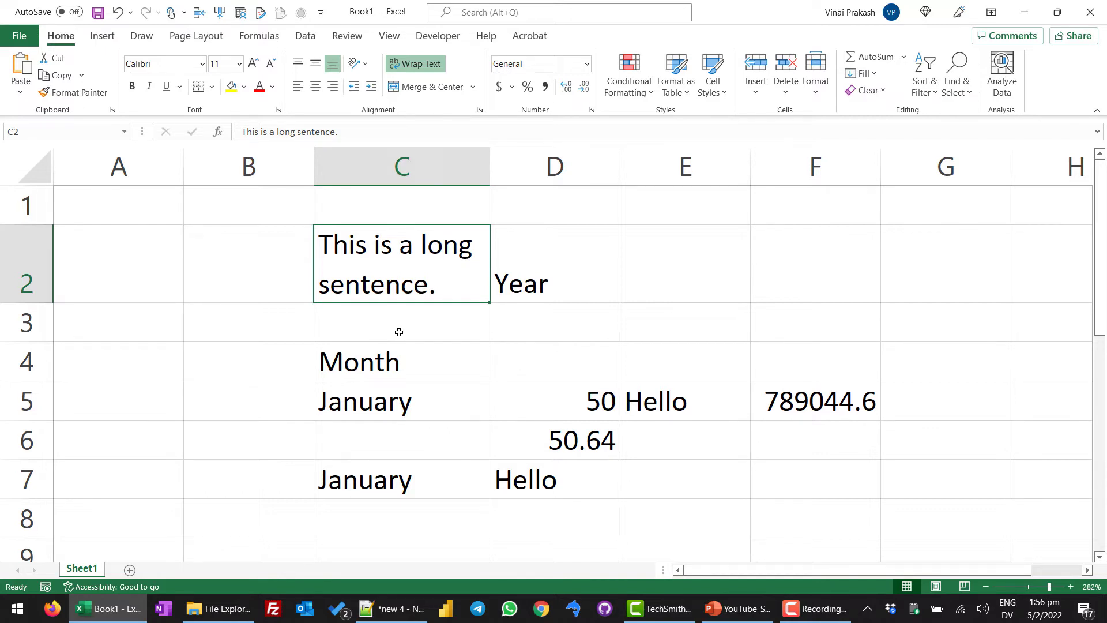
# - Enter the table headers Month and Sales in C10:D10
pyautogui.scroll(-3, 399, 332)
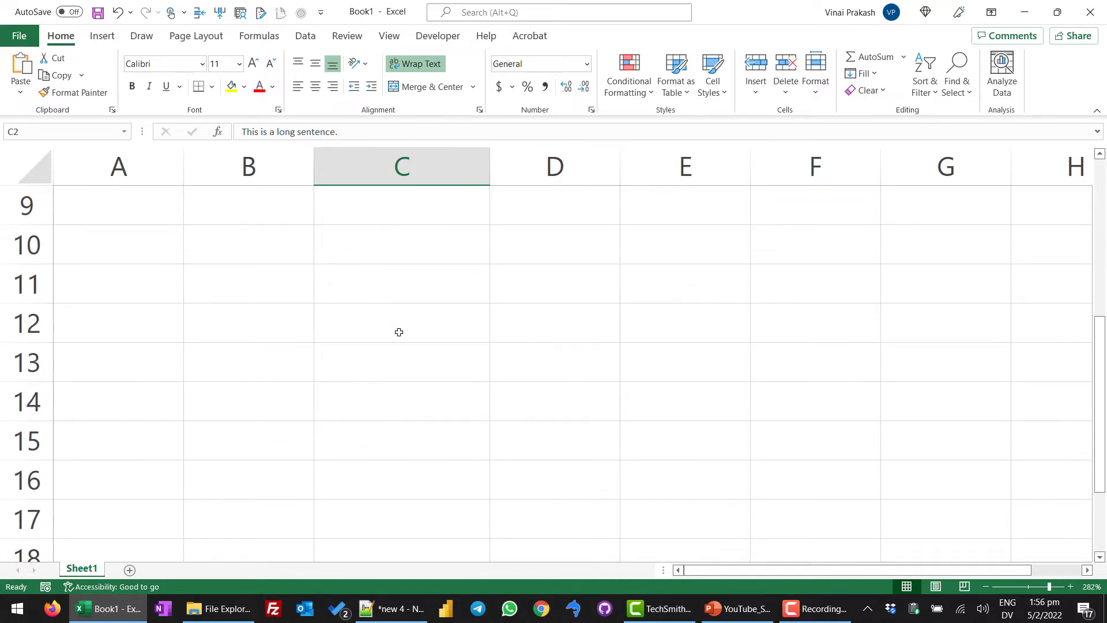
pyautogui.click(386, 252)
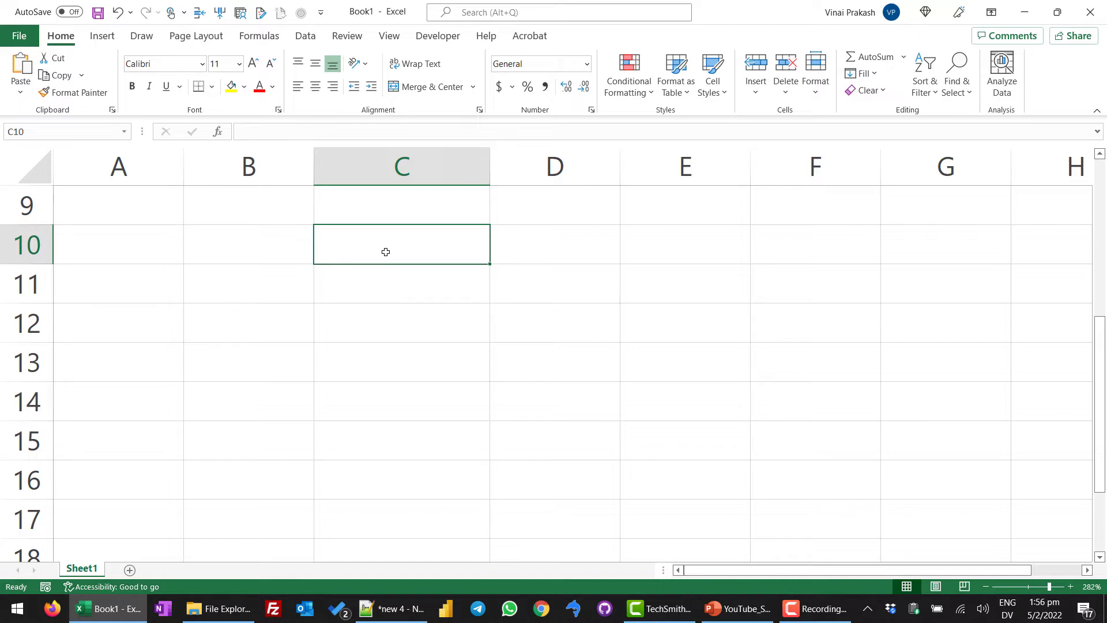
pyautogui.write('Month')
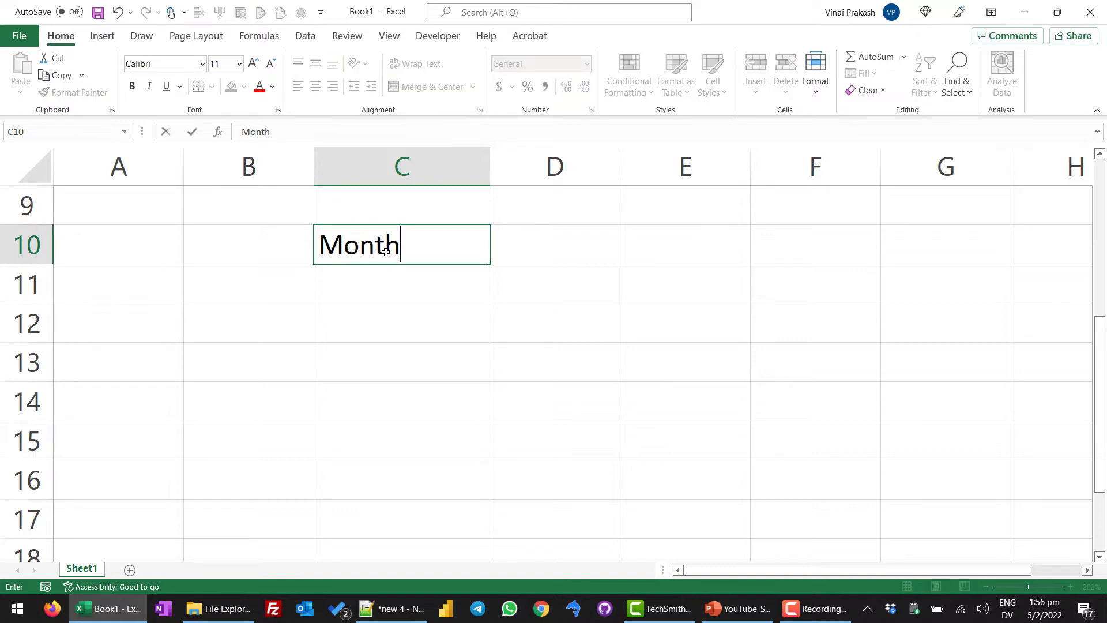
pyautogui.press('Tab')
pyautogui.write('Sales')
pyautogui.press('Return')
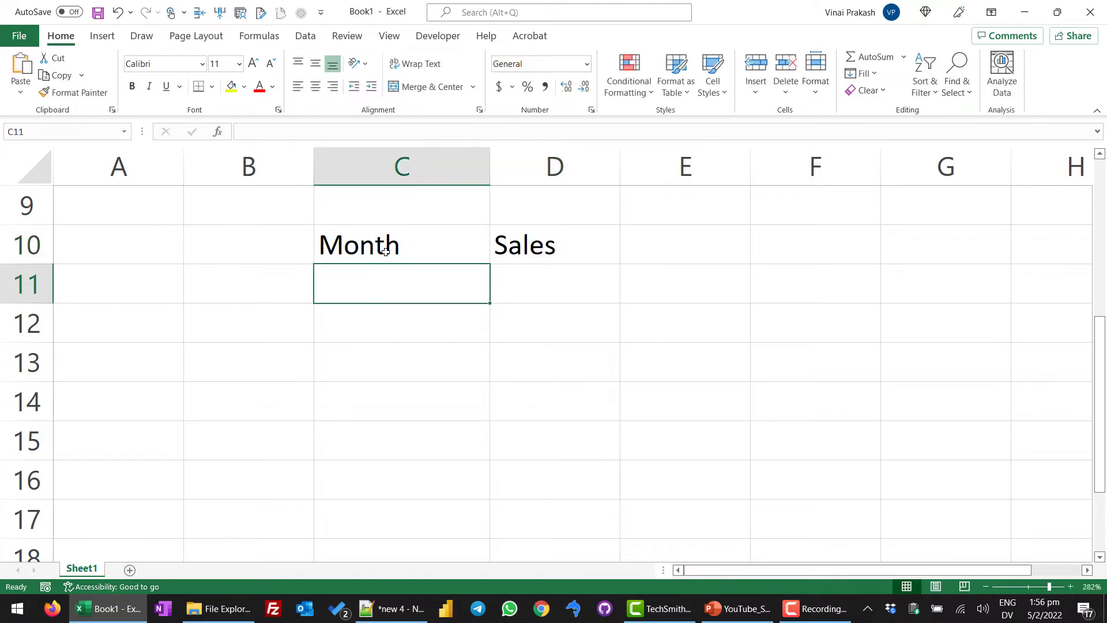
# - Fill in Jan with 460 and Feb with 500 beneath the headers
pyautogui.write('Jan')
pyautogui.press('Return')
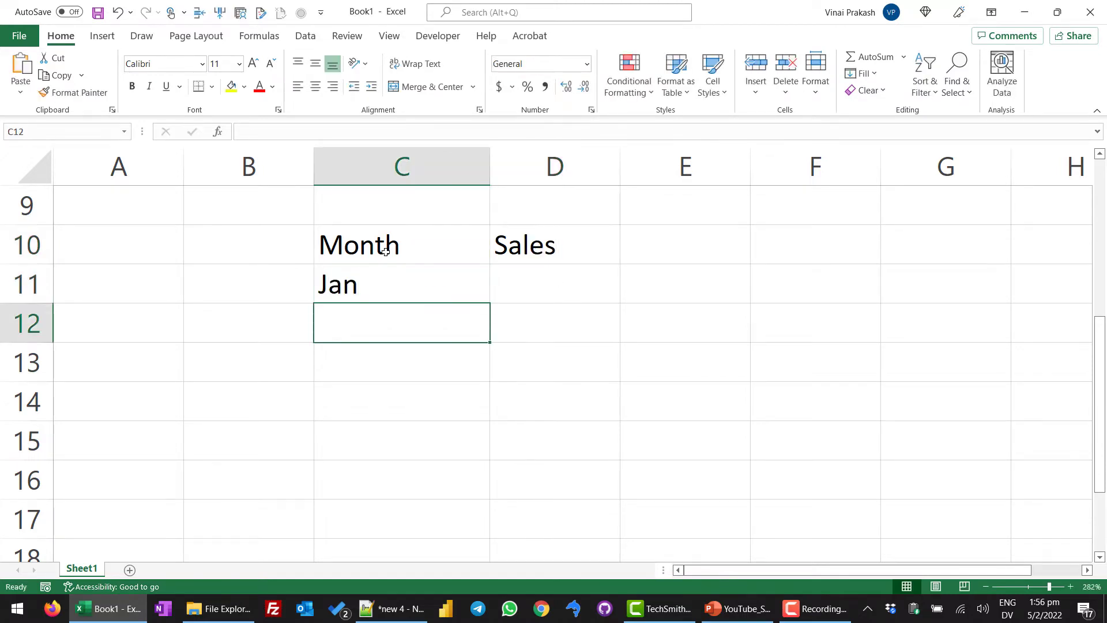
pyautogui.write('Feb')
pyautogui.press('Tab')
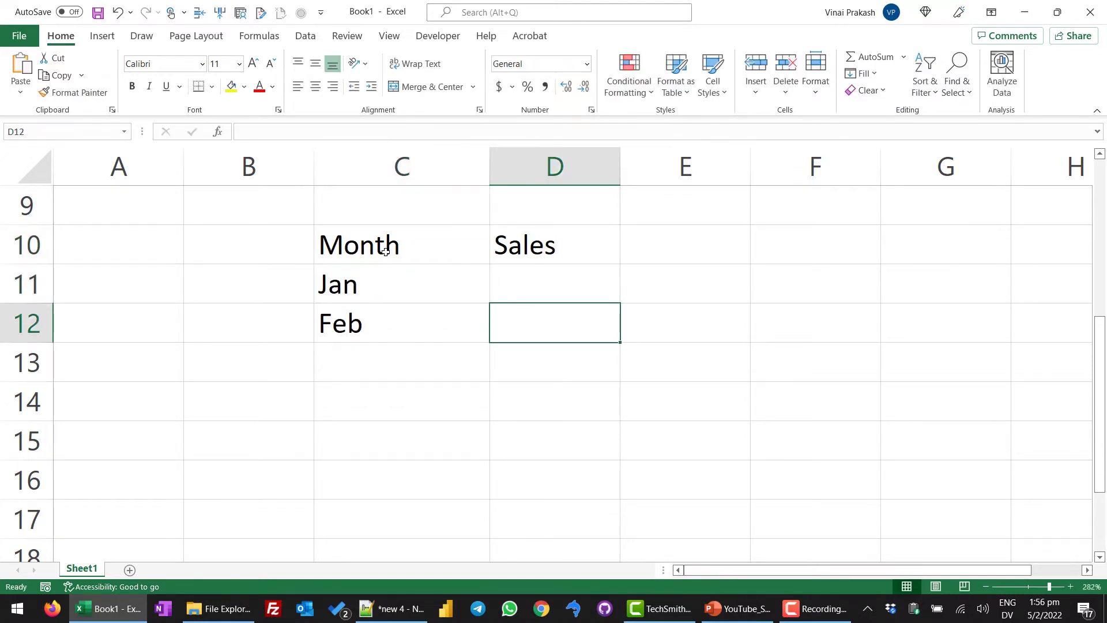
pyautogui.write('500')
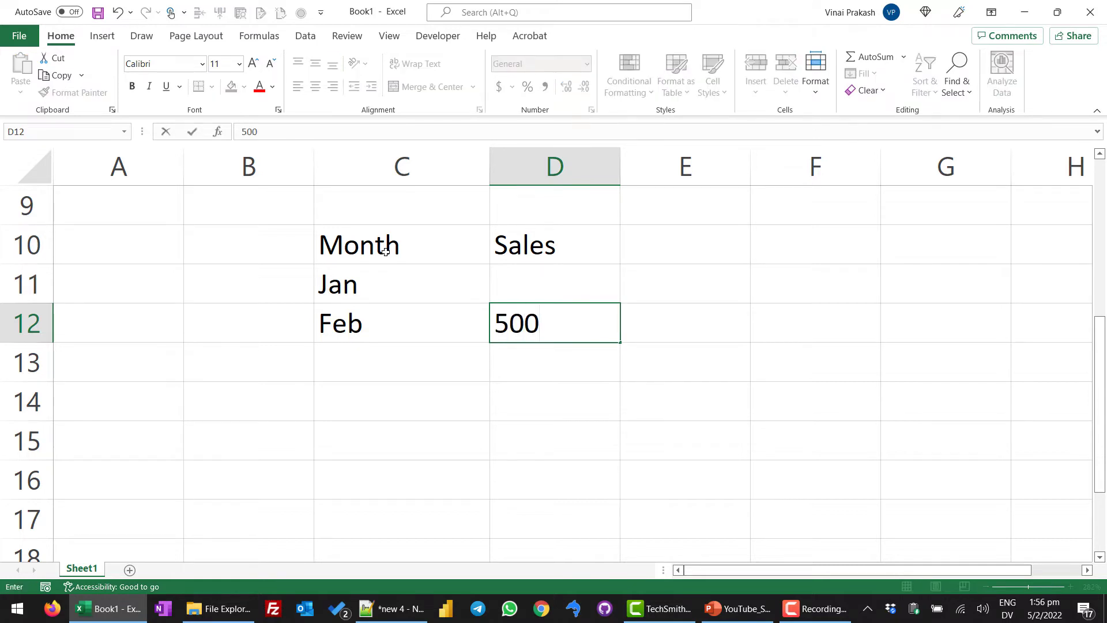
pyautogui.press('Up')
pyautogui.write('460')
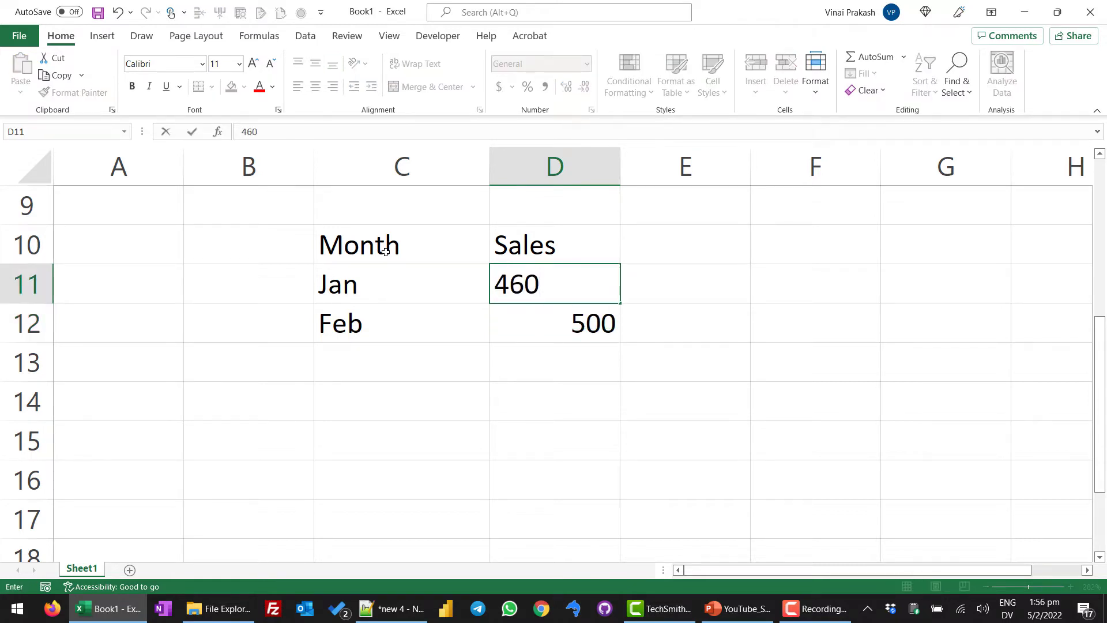
pyautogui.press('Return')
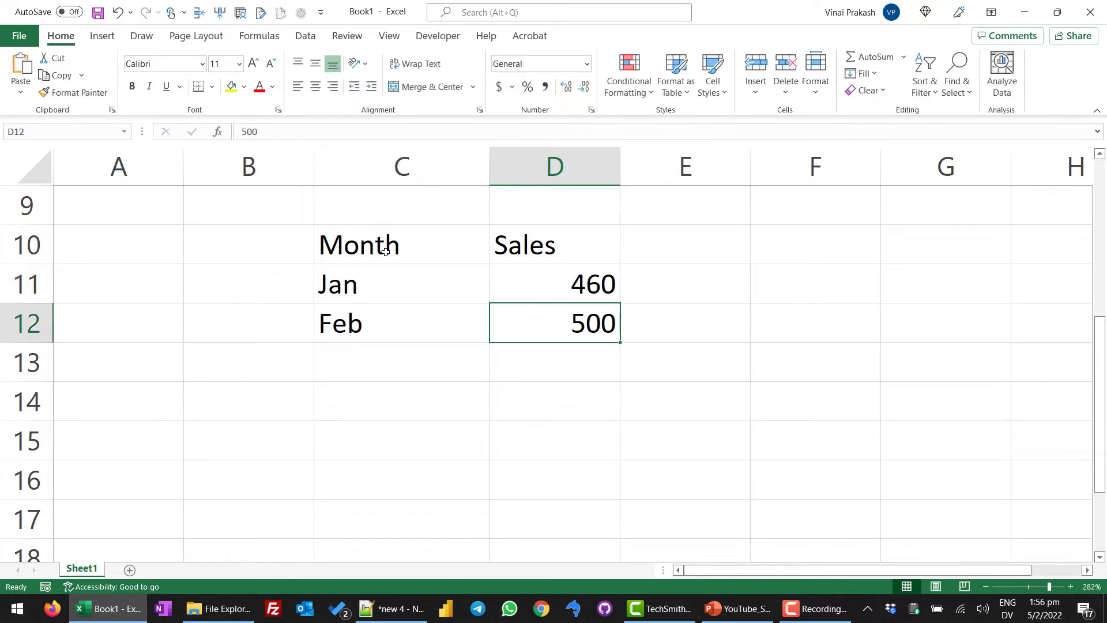
# - Copy Feb's sales value 500 from D12 and paste it into D14 as text only
pyautogui.rightClick(573, 326)
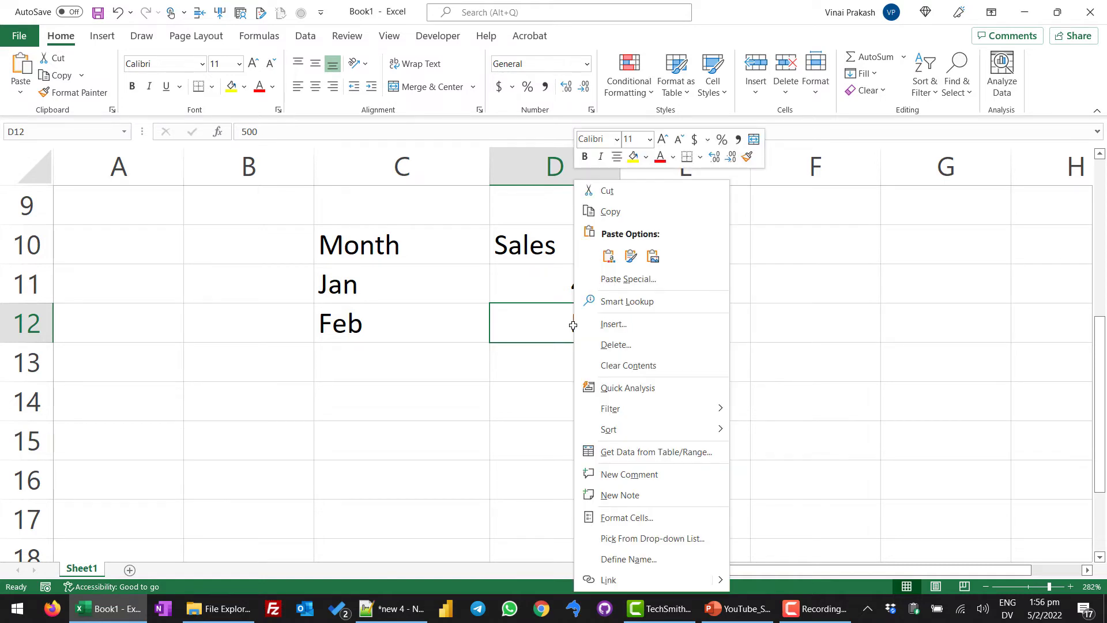
pyautogui.click(622, 213)
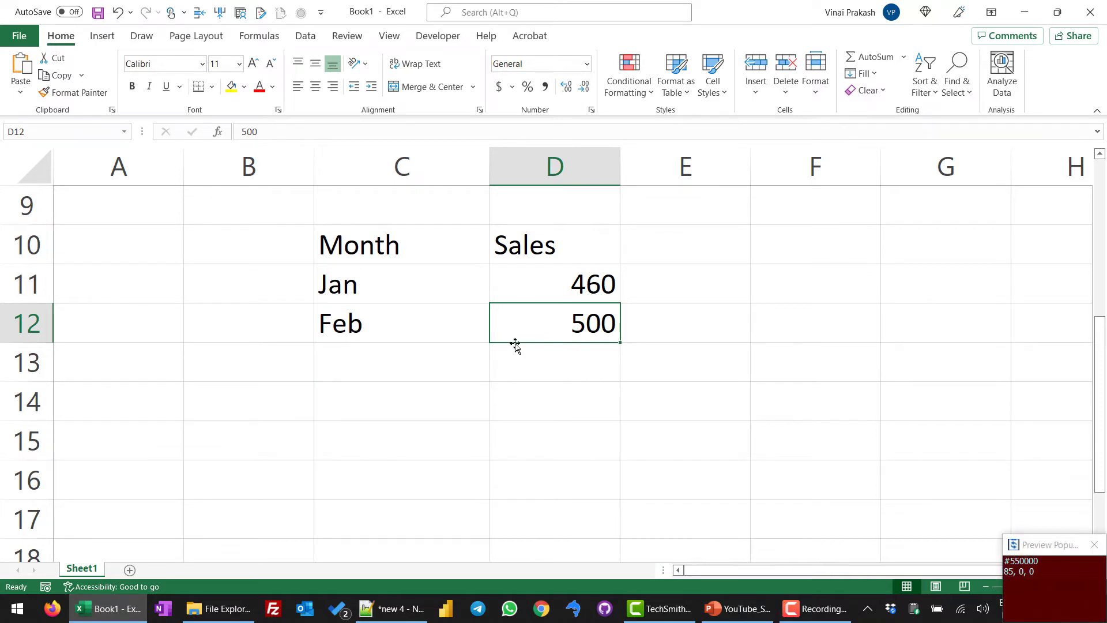
pyautogui.click(532, 366)
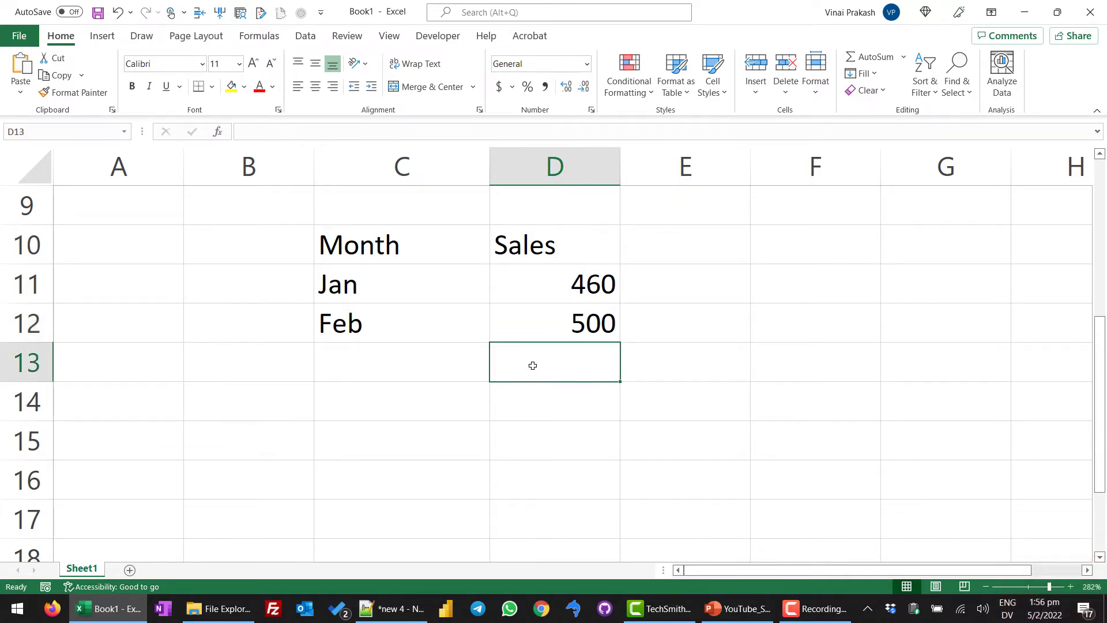
pyautogui.click(535, 395)
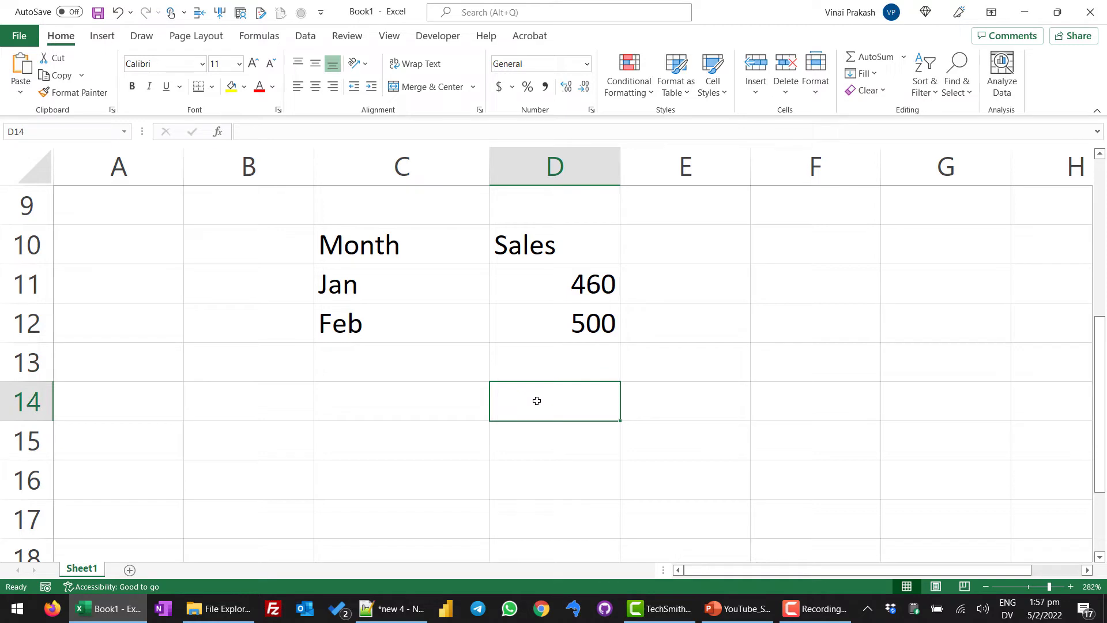
pyautogui.rightClick(537, 400)
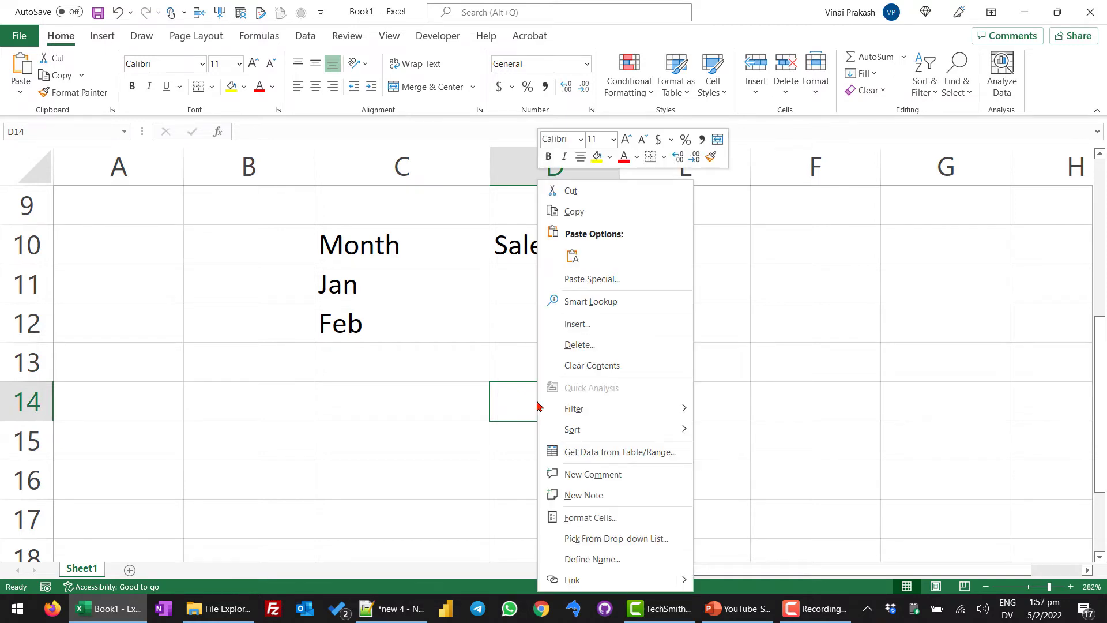
pyautogui.click(572, 256)
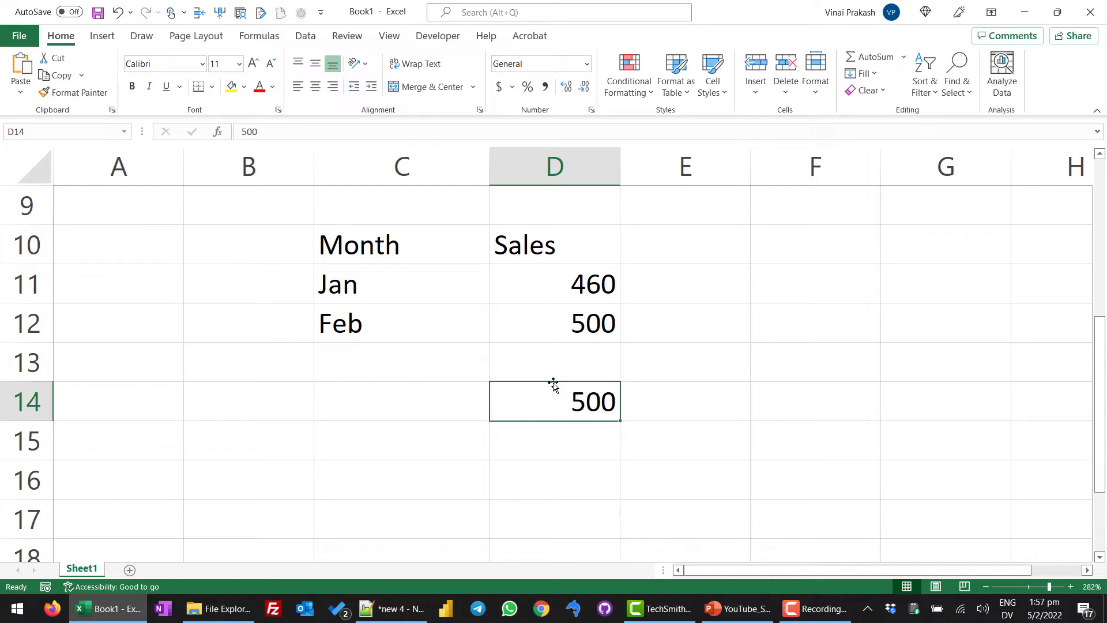
# - Drag the copied 500 via D13 and E15 to A13, and move the Month heading from C10 to B9
pyautogui.moveTo(552, 383); pyautogui.dragTo(554, 373)
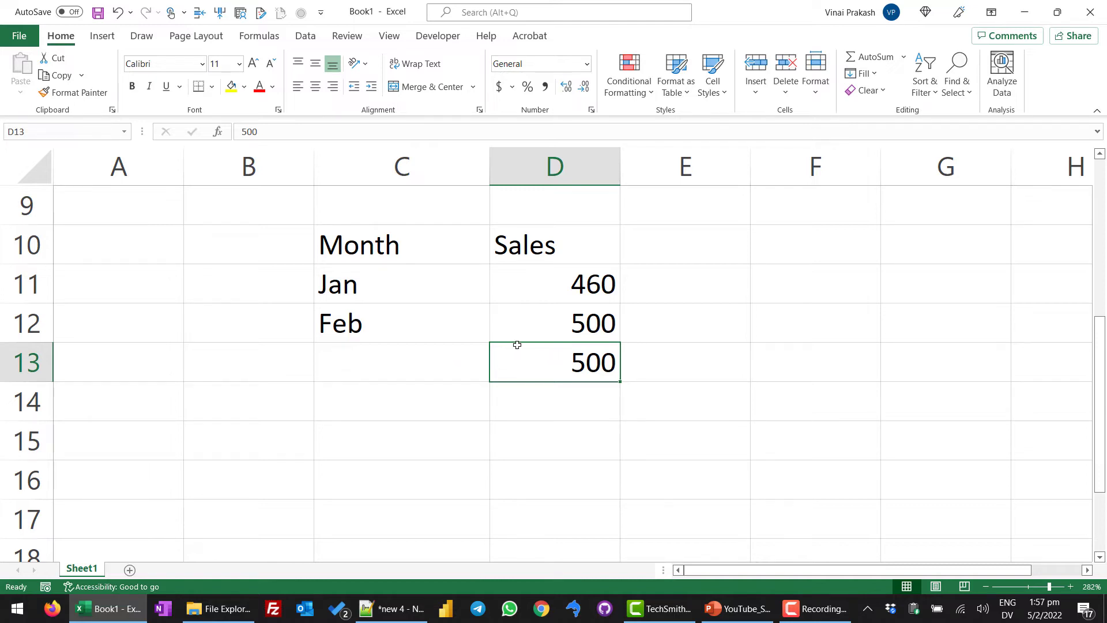
pyautogui.moveTo(517, 344); pyautogui.dragTo(689, 442)
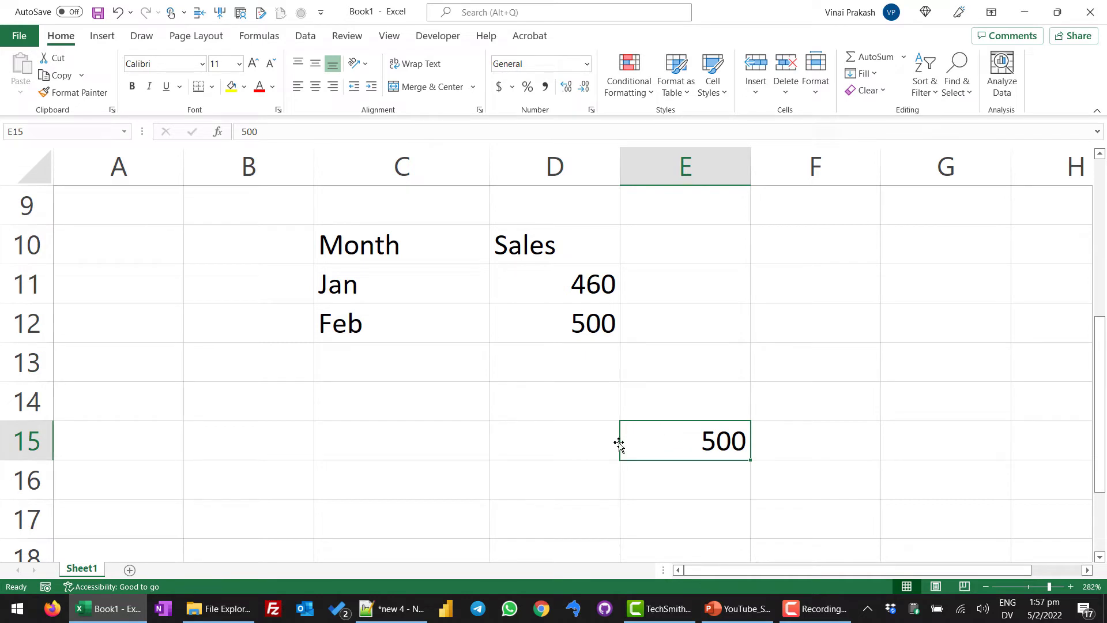
pyautogui.moveTo(619, 442); pyautogui.dragTo(163, 363)
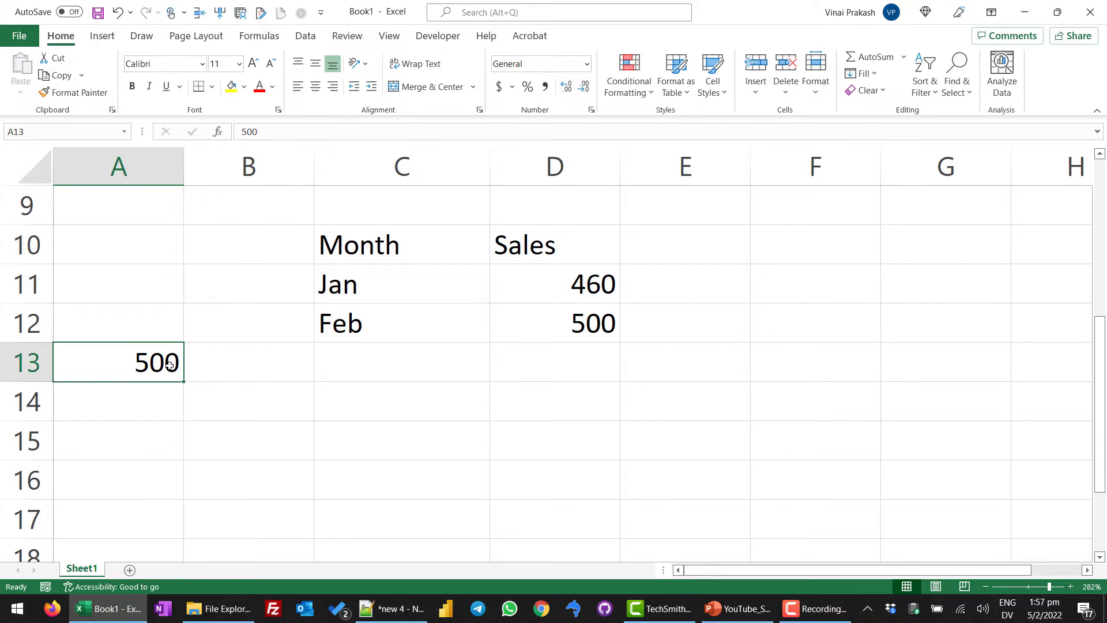
pyautogui.click(388, 247)
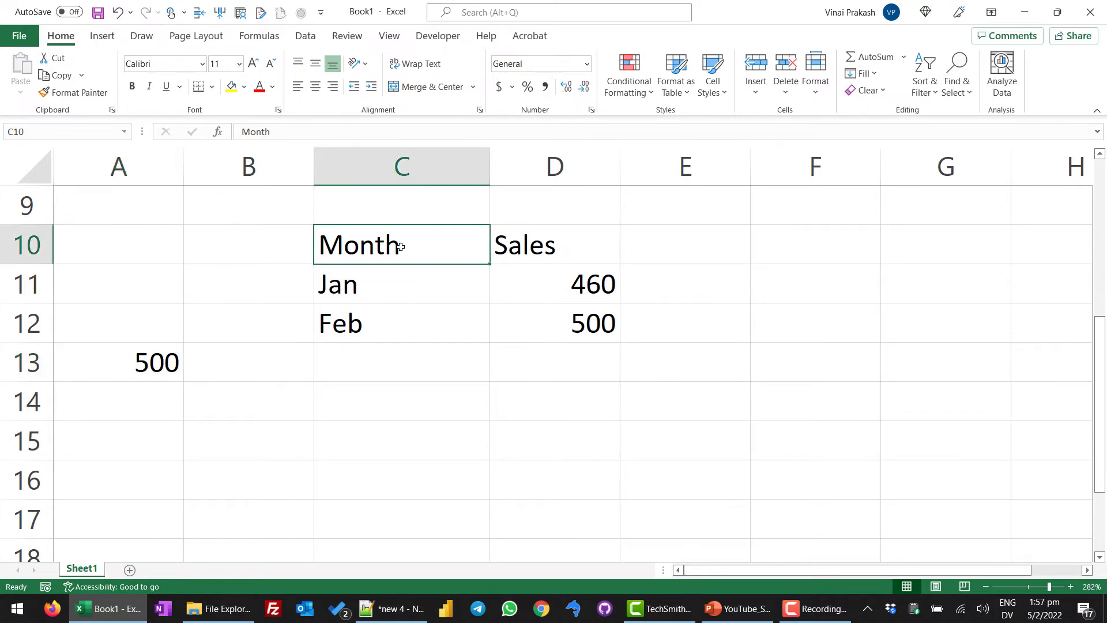
pyautogui.moveTo(400, 222); pyautogui.dragTo(281, 229)
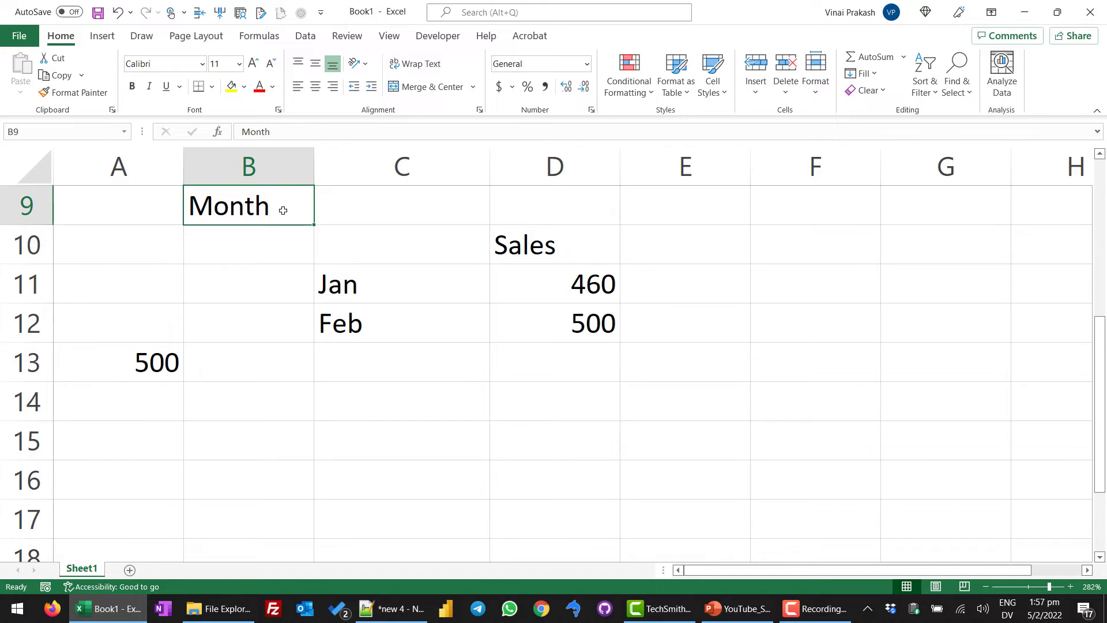
# - Cut the Month heading from B9 and paste it back into C10
pyautogui.rightClick(284, 213)
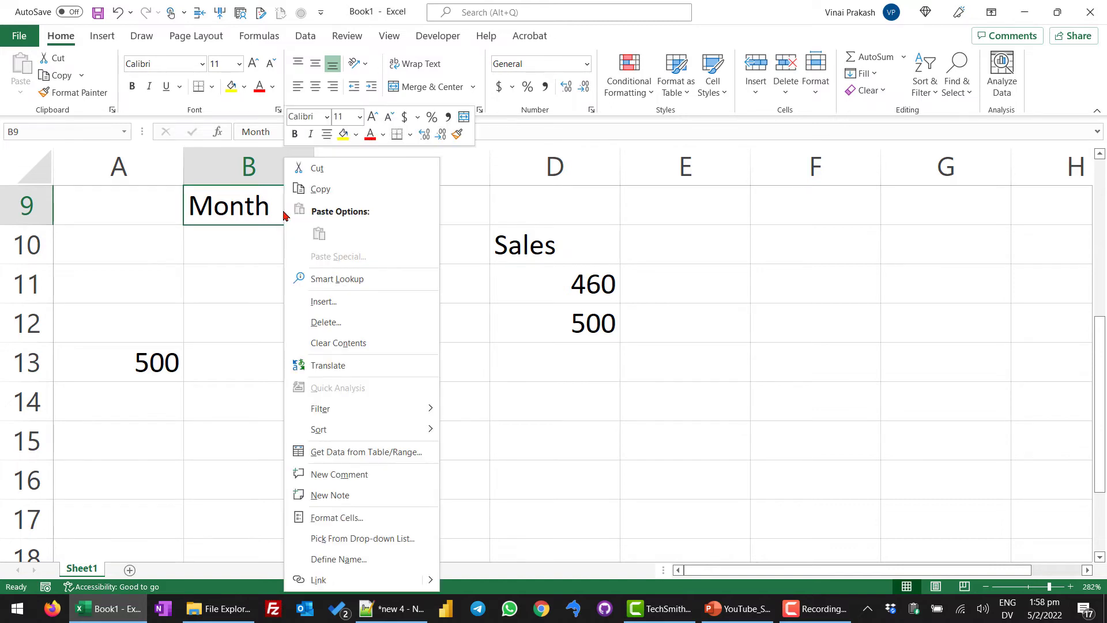
pyautogui.click(330, 174)
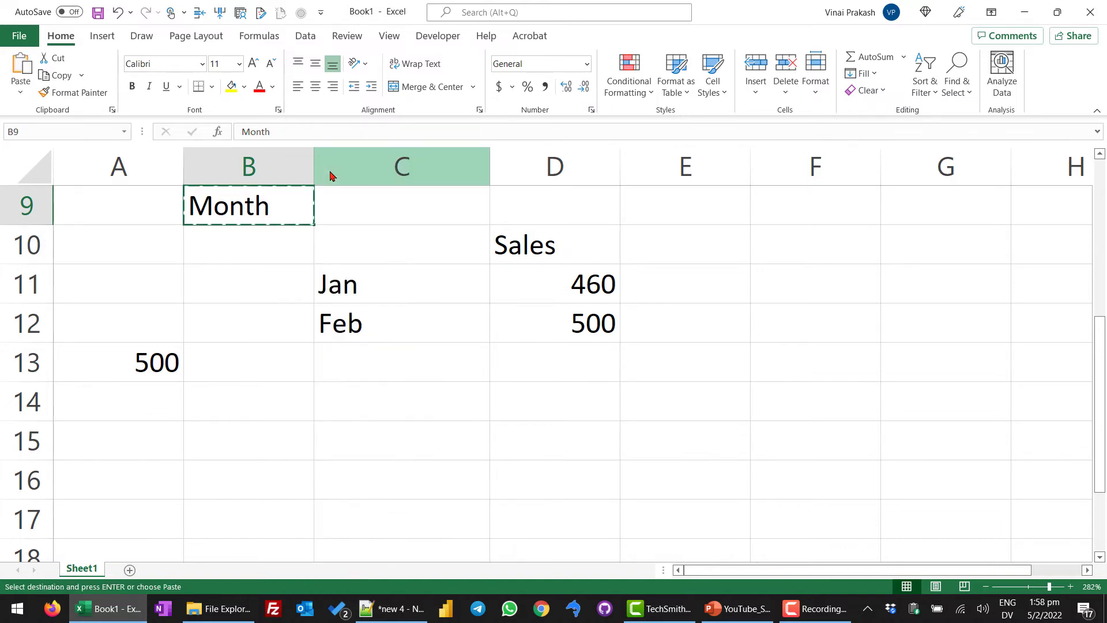
pyautogui.press('Escape')
pyautogui.click(383, 250)
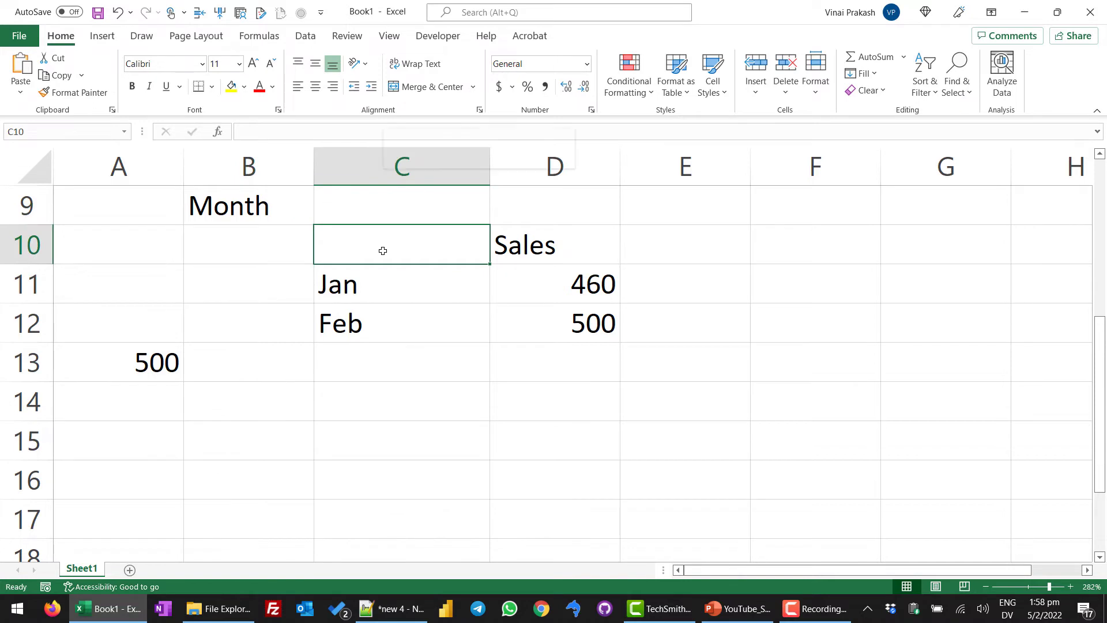
pyautogui.rightClick(383, 250)
pyautogui.click(414, 256)
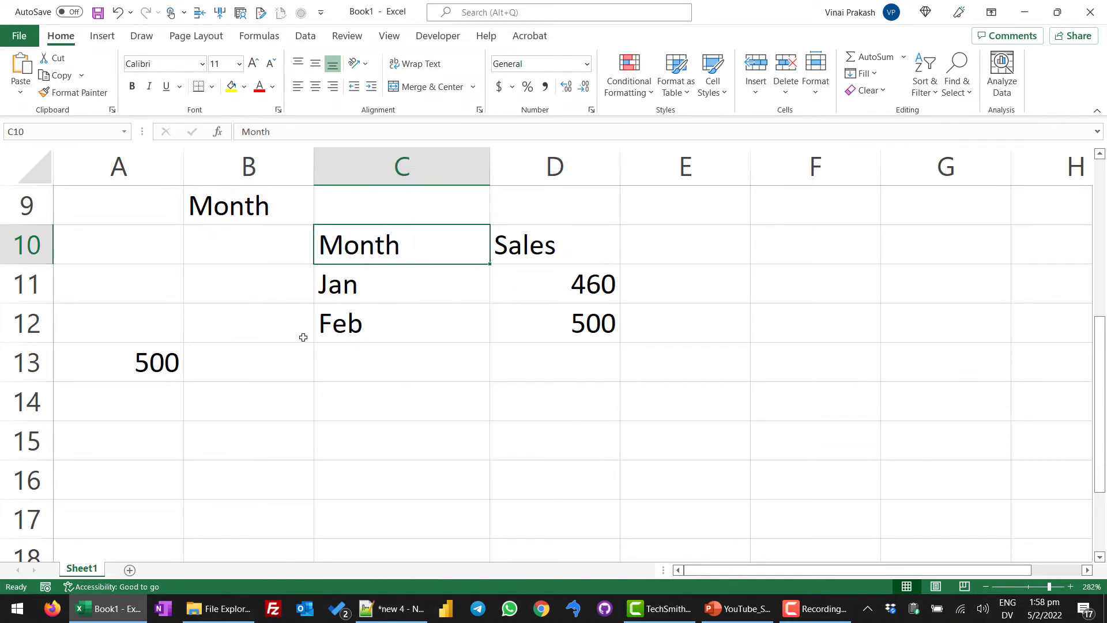
# - Delete the stray Month entry in B9 and the 500 in A13
pyautogui.click(252, 204)
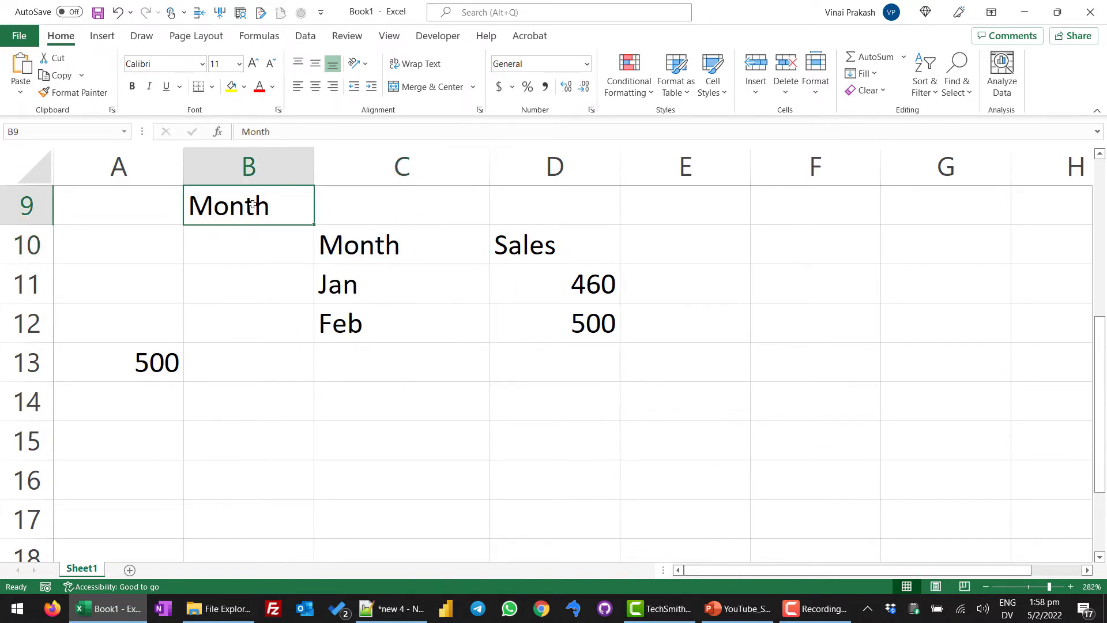
pyautogui.press('Delete')
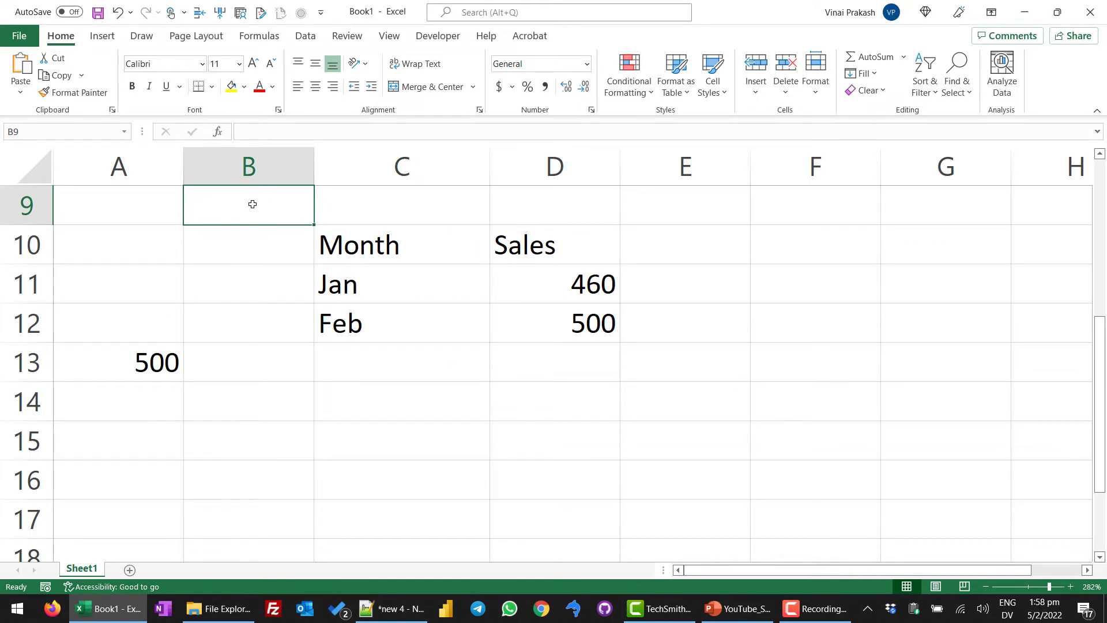
pyautogui.click(145, 369)
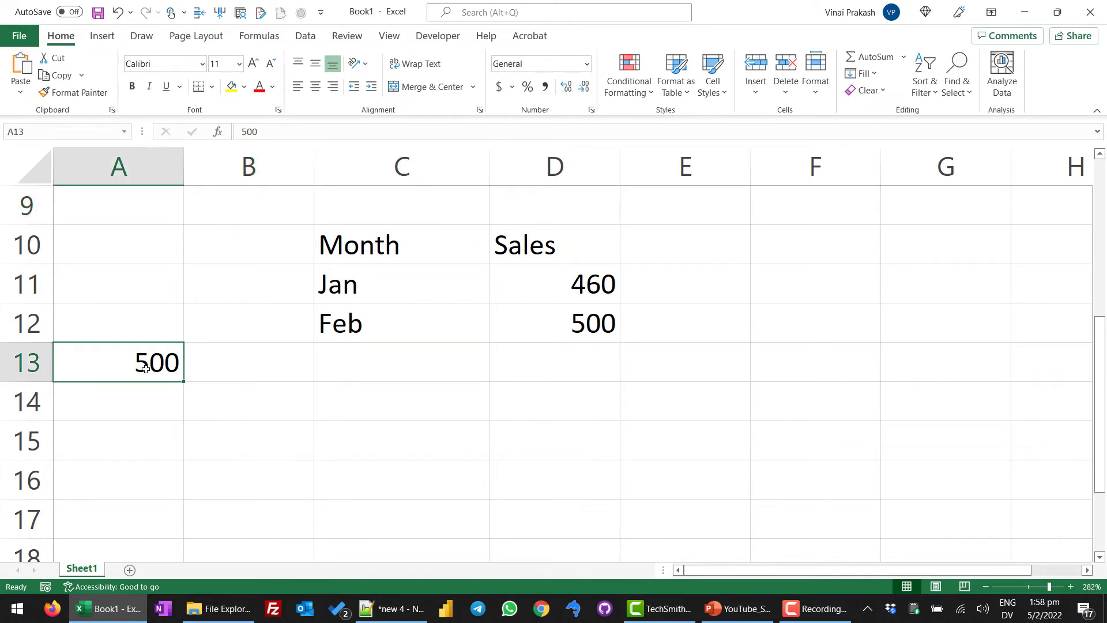
pyautogui.press('Delete')
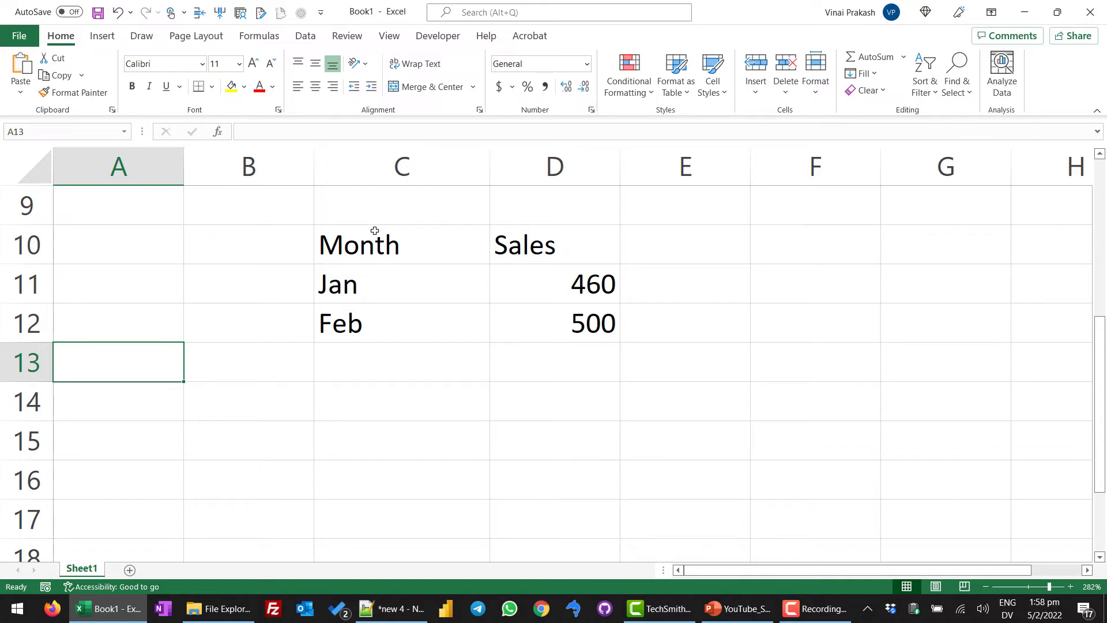
# - Drag the Month/Sales block from C10:D12 one column left into B10:C12
pyautogui.click(404, 246)
pyautogui.moveTo(404, 246); pyautogui.dragTo(558, 319)
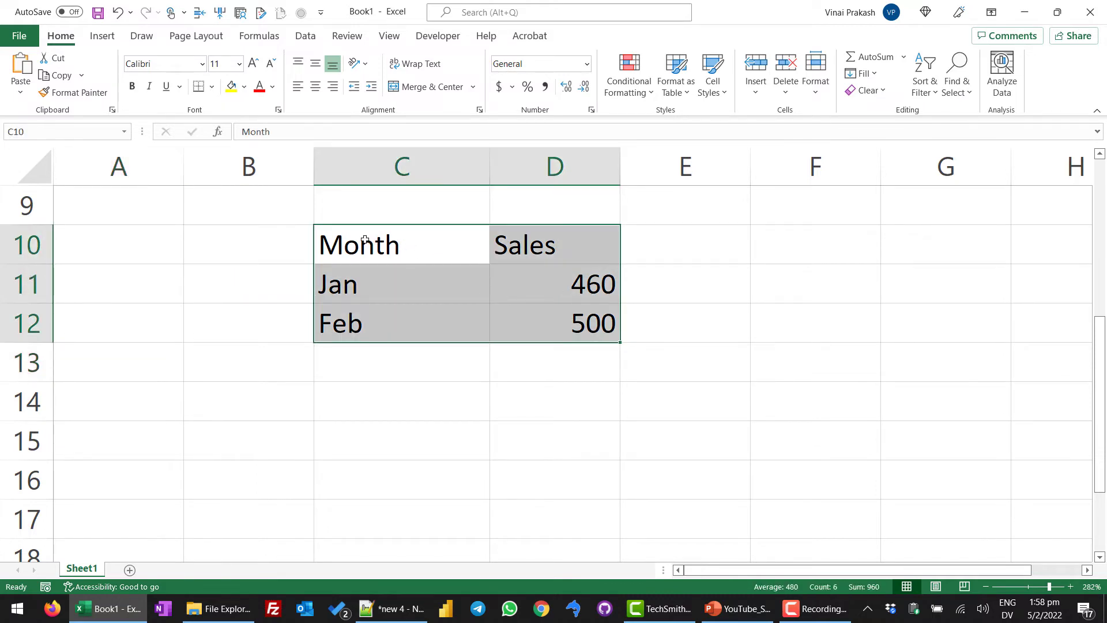
pyautogui.moveTo(363, 247); pyautogui.dragTo(543, 313)
pyautogui.moveTo(415, 225); pyautogui.dragTo(282, 237)
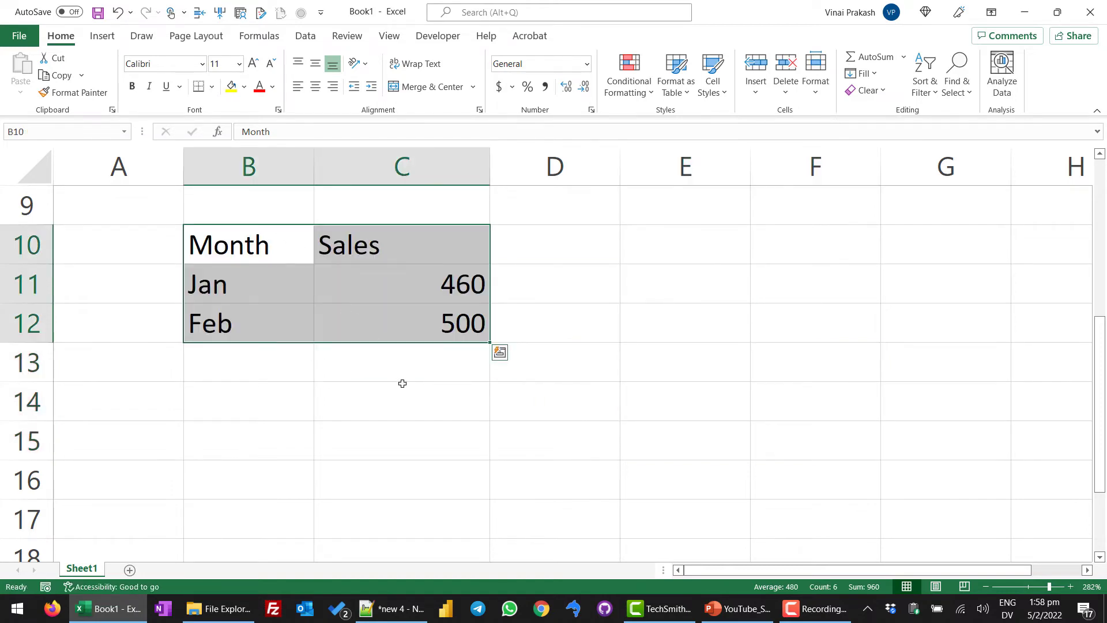
pyautogui.click(403, 384)
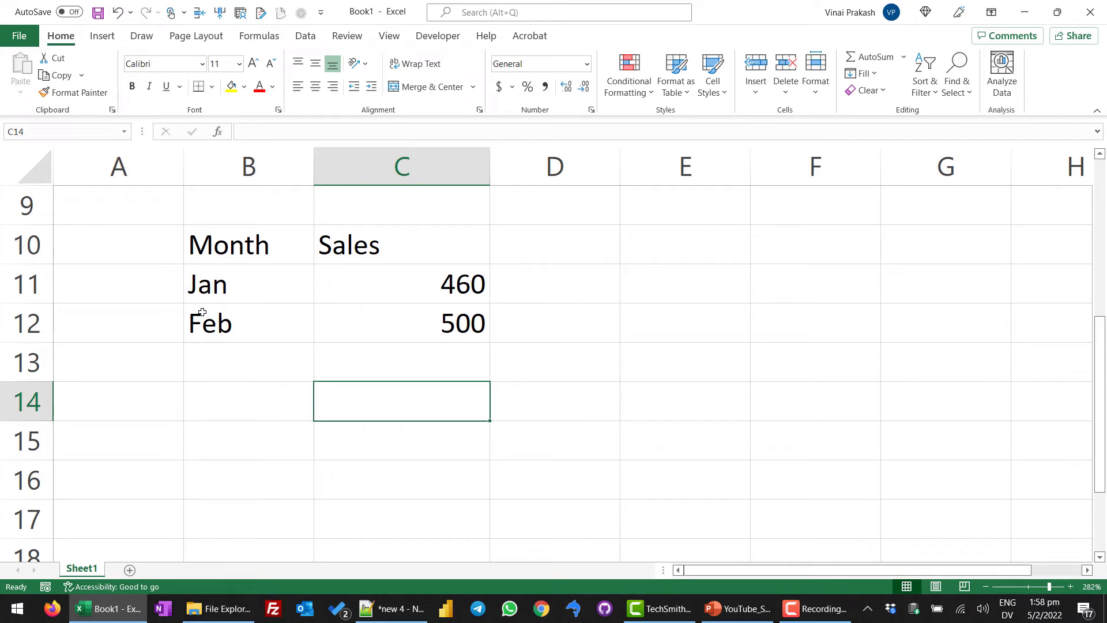
pyautogui.click(415, 291)
pyautogui.click(413, 321)
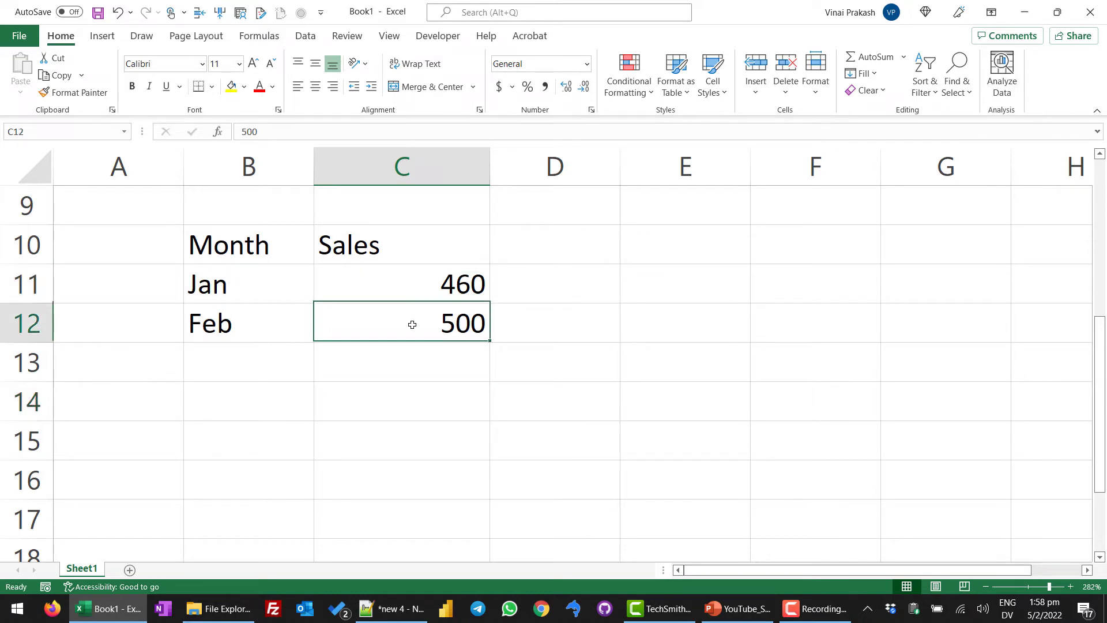
pyautogui.click(409, 285)
pyautogui.moveTo(411, 302); pyautogui.dragTo(412, 316)
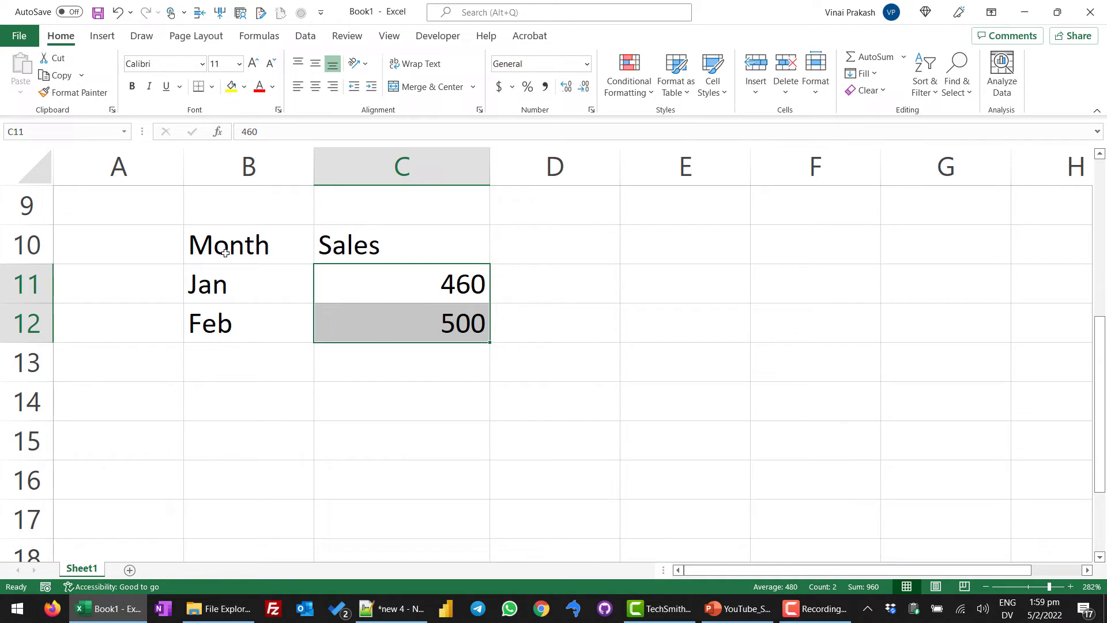
# - Centre the Sales and Month headers and the Jan/Feb rows in B11:C12
pyautogui.moveTo(427, 309)
pyautogui.click(383, 245)
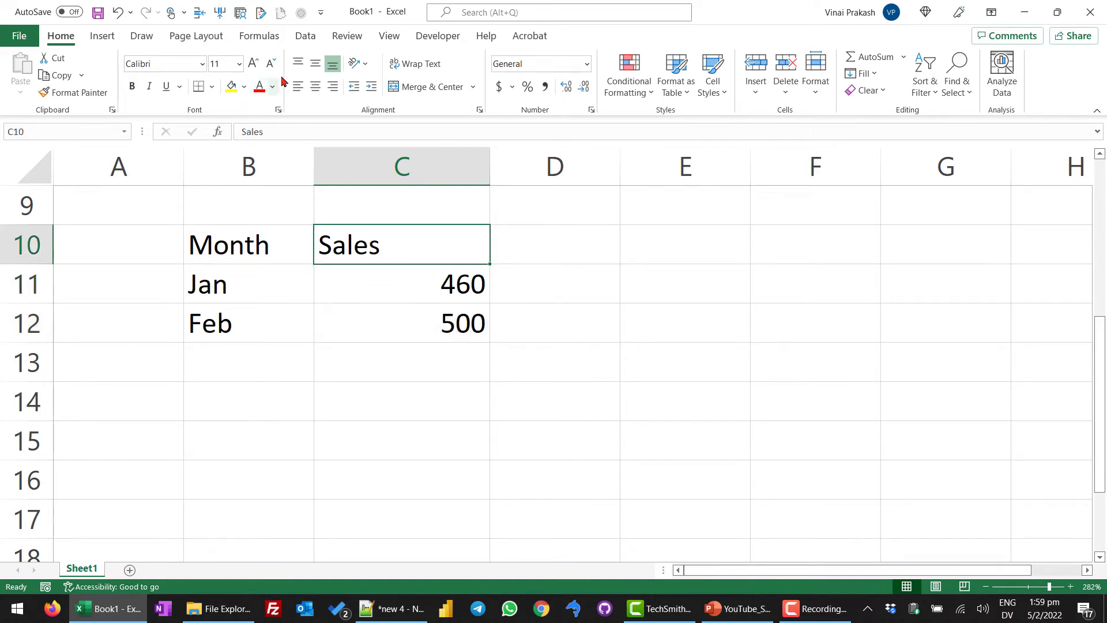
pyautogui.click(315, 86)
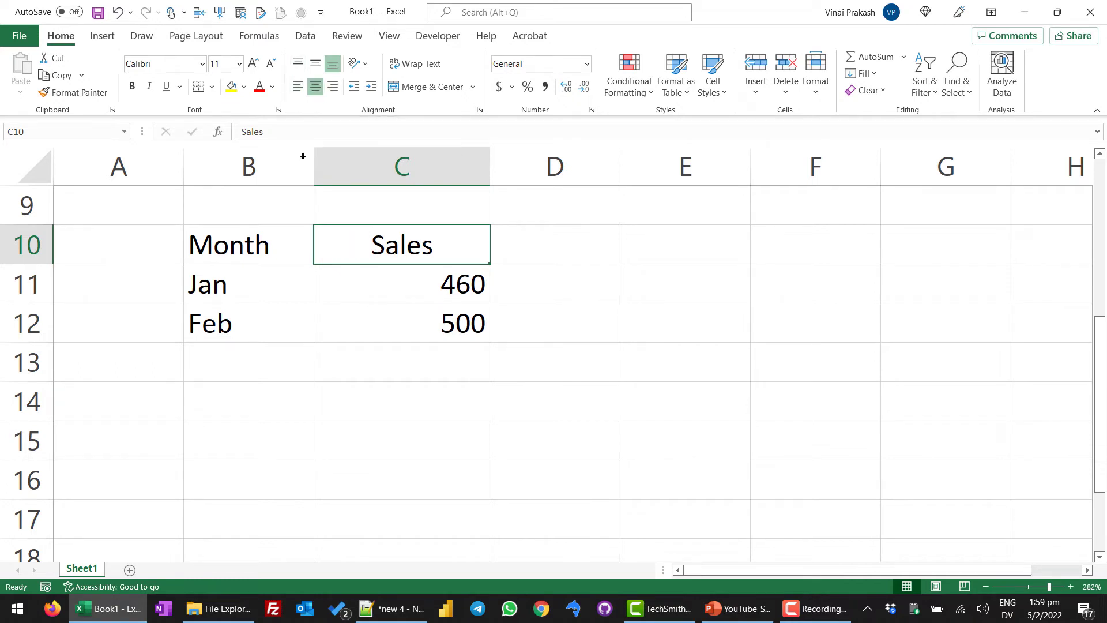
pyautogui.click(269, 242)
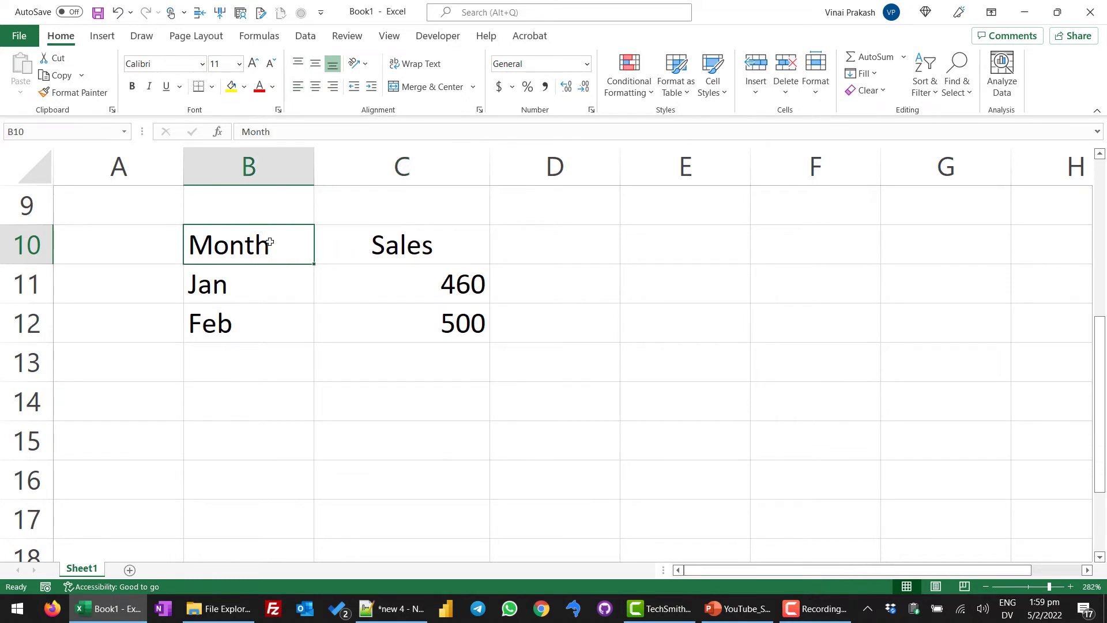
pyautogui.click(316, 86)
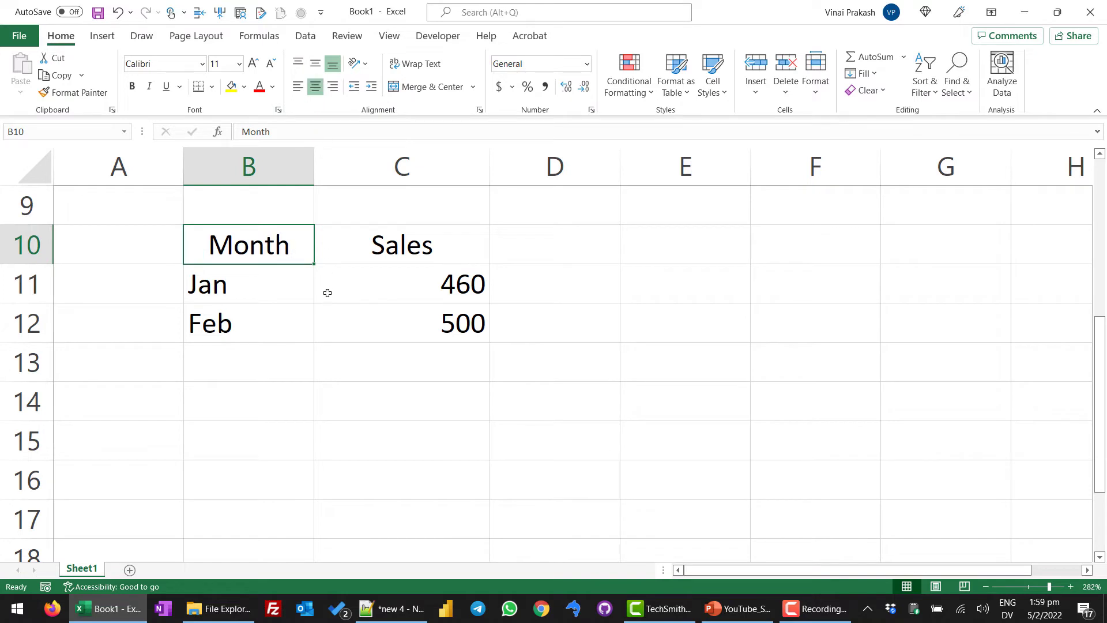
pyautogui.moveTo(255, 285); pyautogui.dragTo(366, 316)
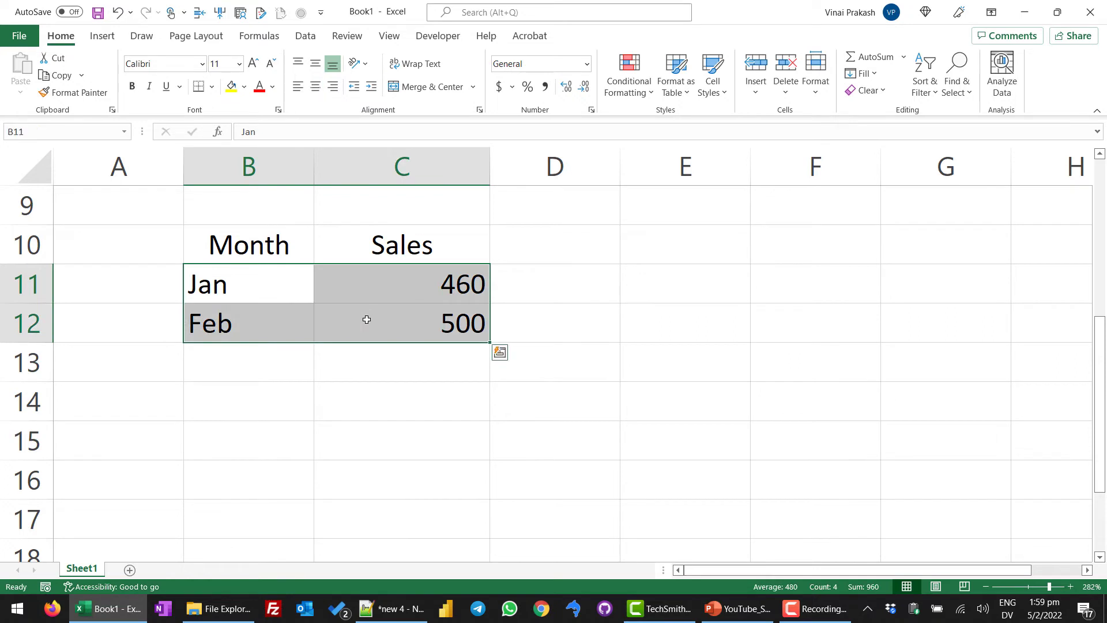
pyautogui.click(316, 91)
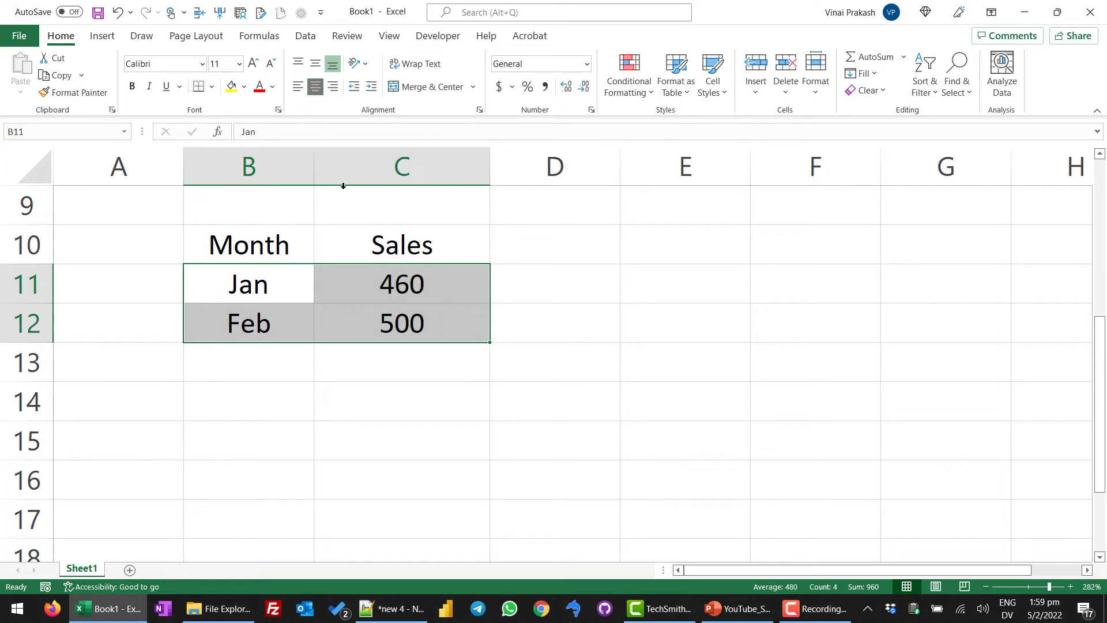
pyautogui.click(367, 361)
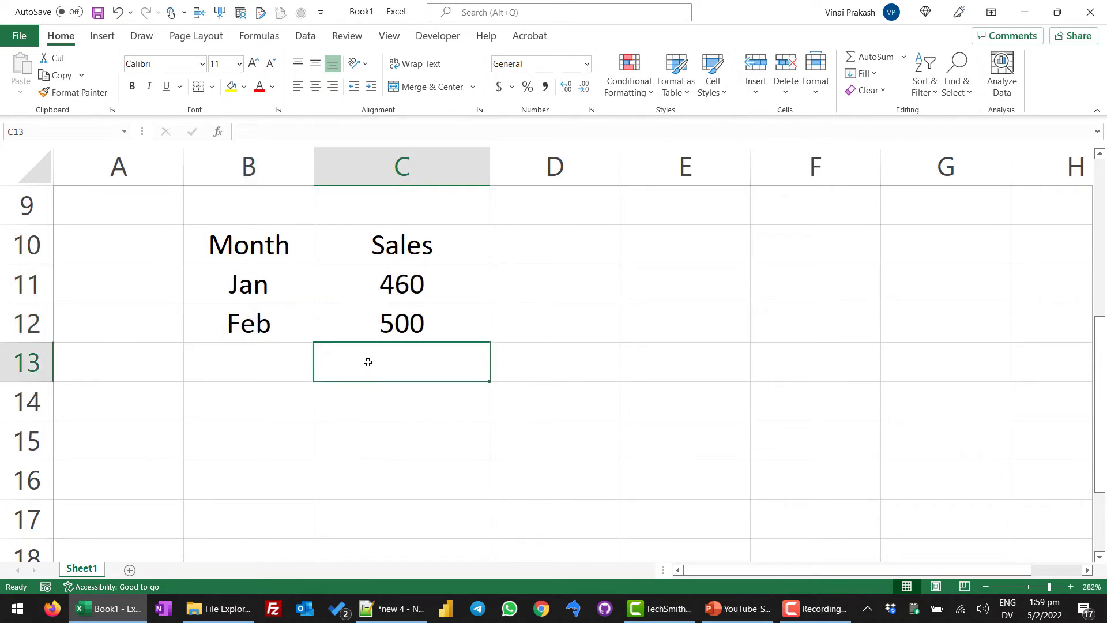
pyautogui.click(104, 38)
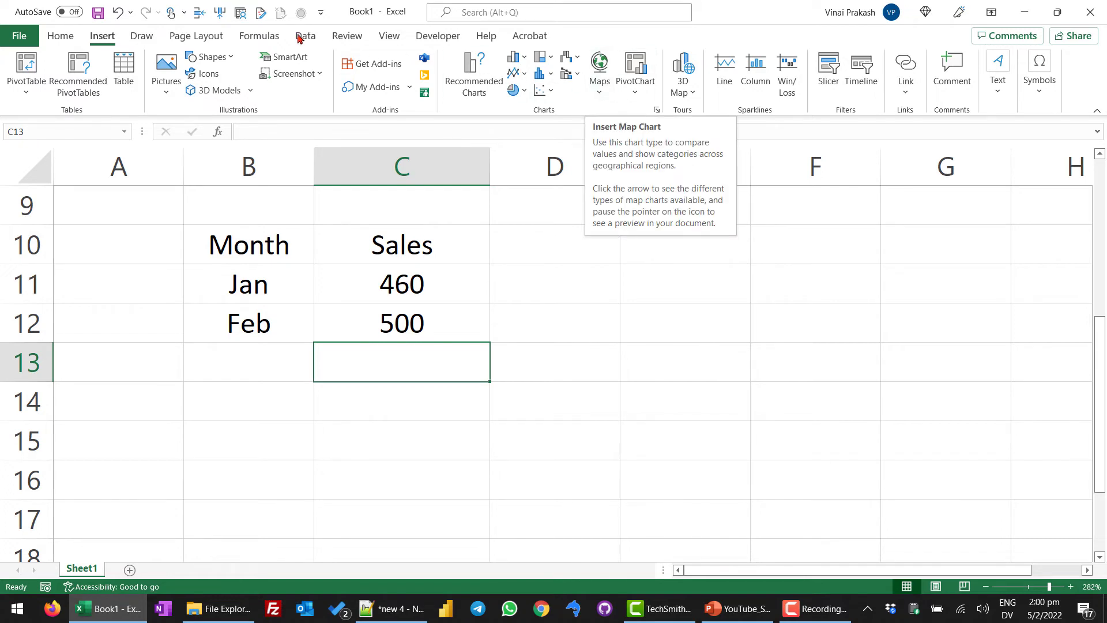
pyautogui.click(181, 37)
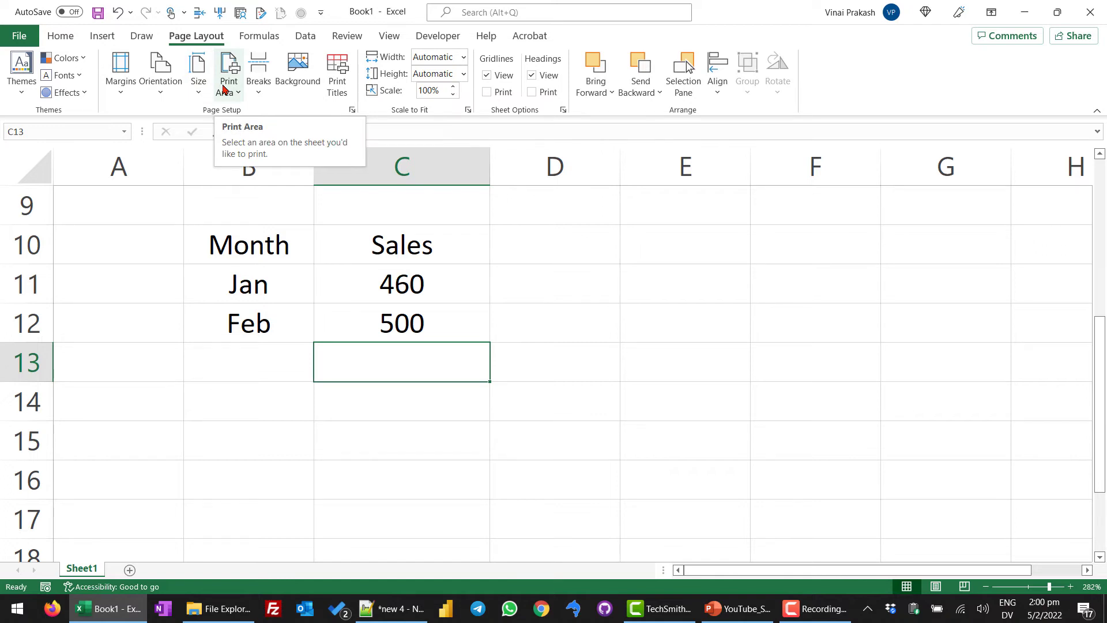
pyautogui.click(61, 37)
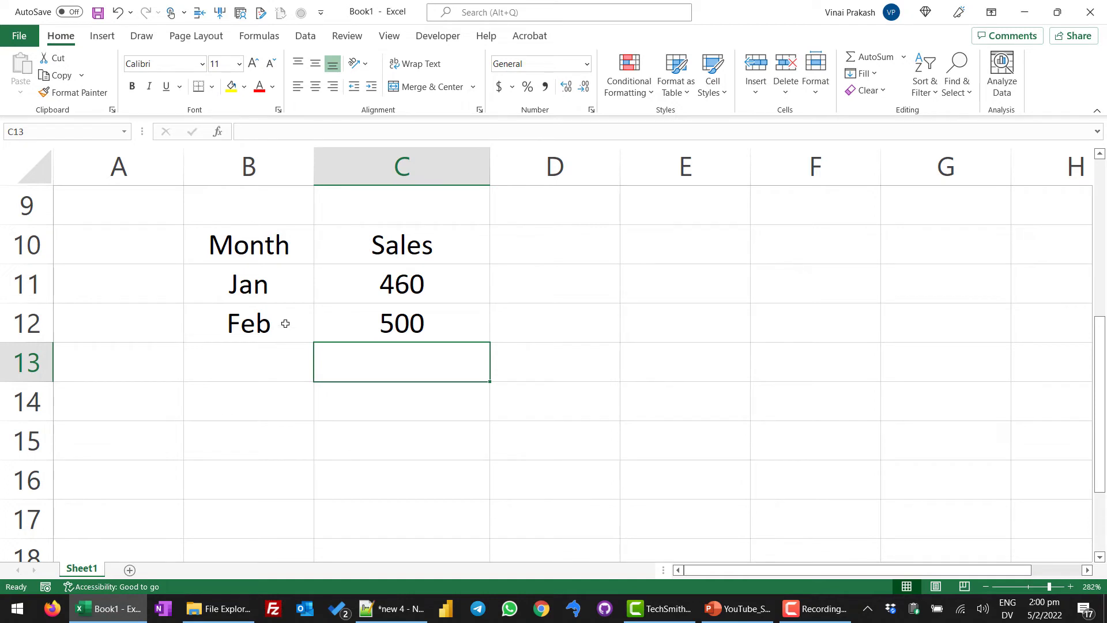
# - Select Jan and Feb in B11:B12 and autofill down to B15 with Mar, Apr and May
pyautogui.click(285, 324)
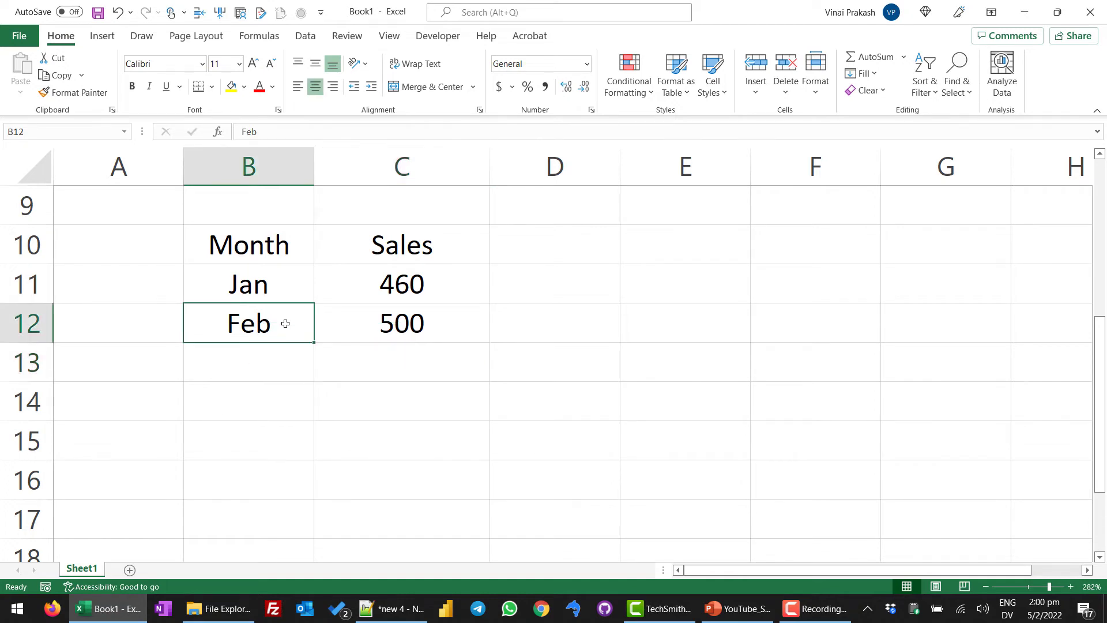
pyautogui.click(286, 283)
pyautogui.moveTo(286, 283); pyautogui.dragTo(282, 319)
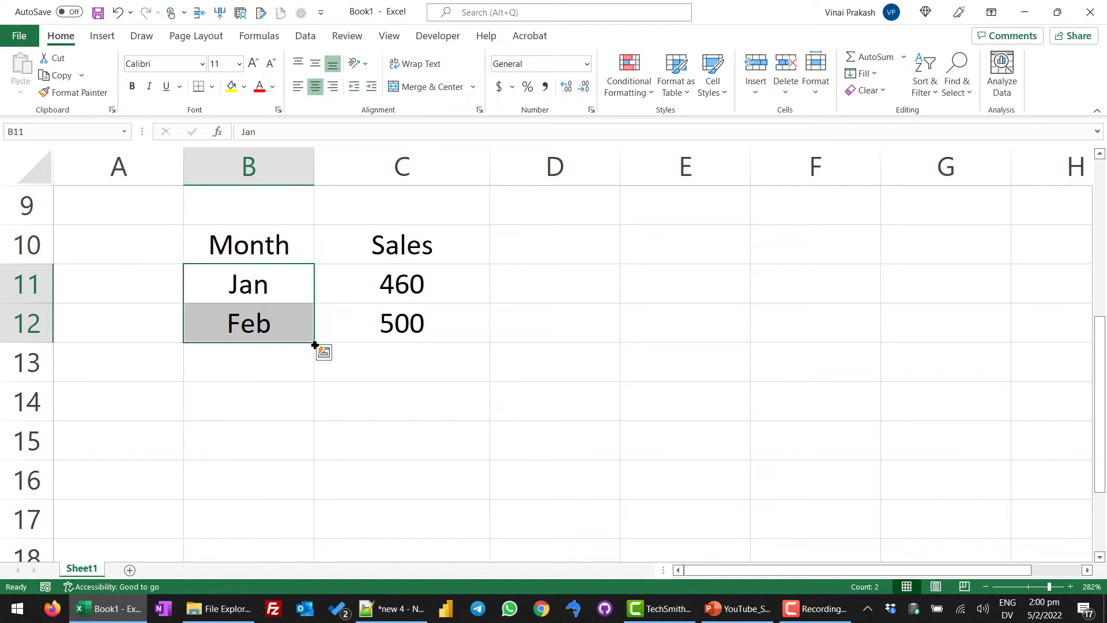
pyautogui.moveTo(314, 344); pyautogui.dragTo(315, 450)
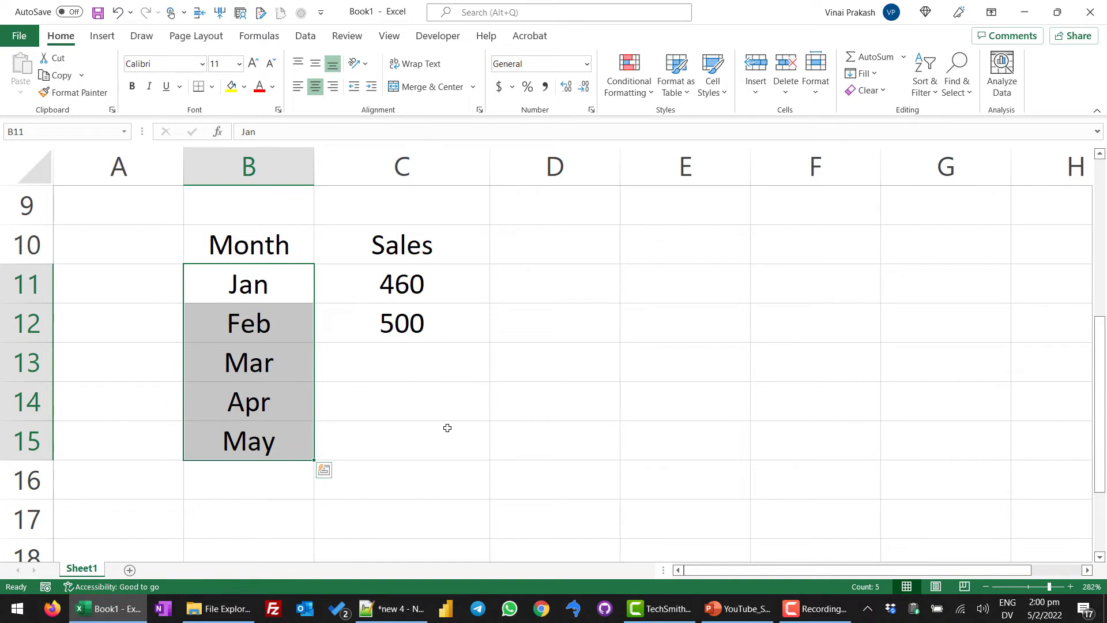
# - Enter 300, 650 and 810 as Mar–May sales in C13:C15 and centre the 300
pyautogui.click(423, 355)
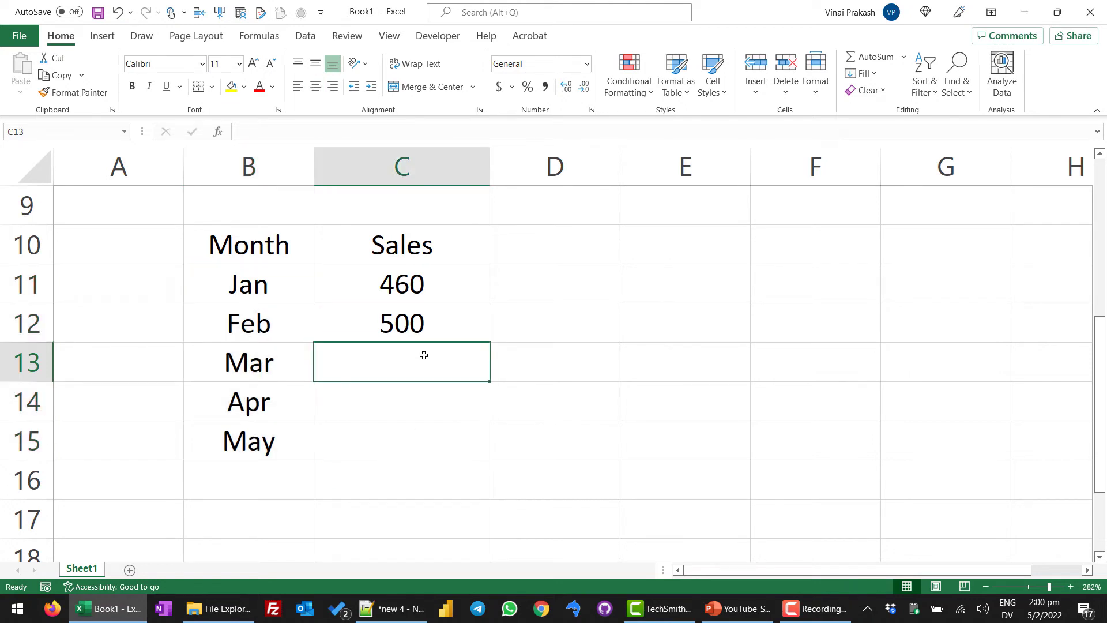
pyautogui.write('300')
pyautogui.press('Return')
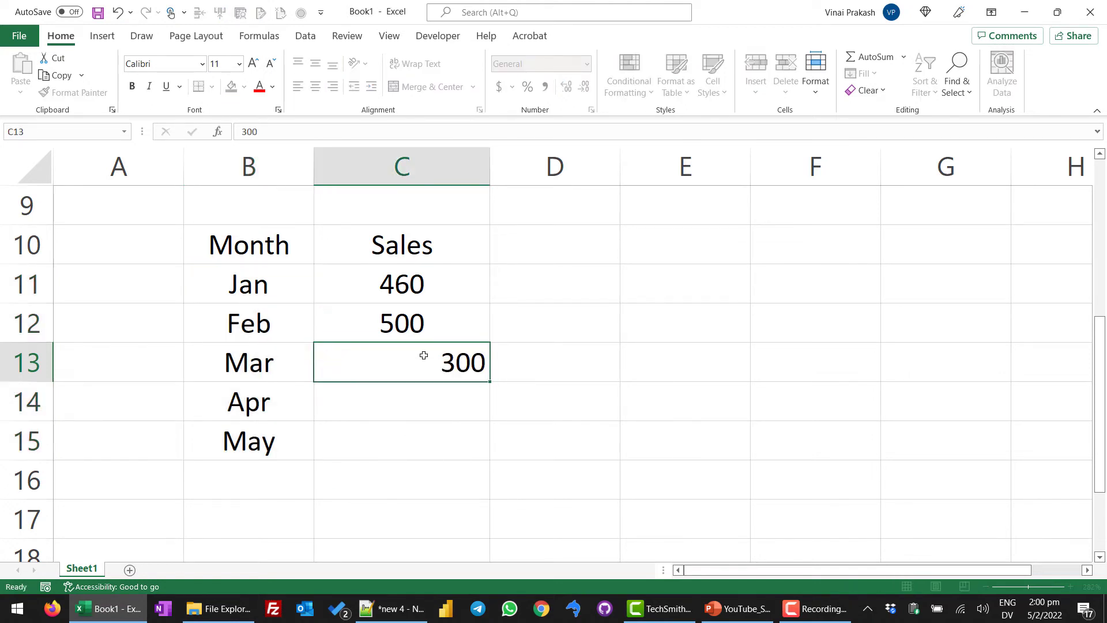
pyautogui.write('650')
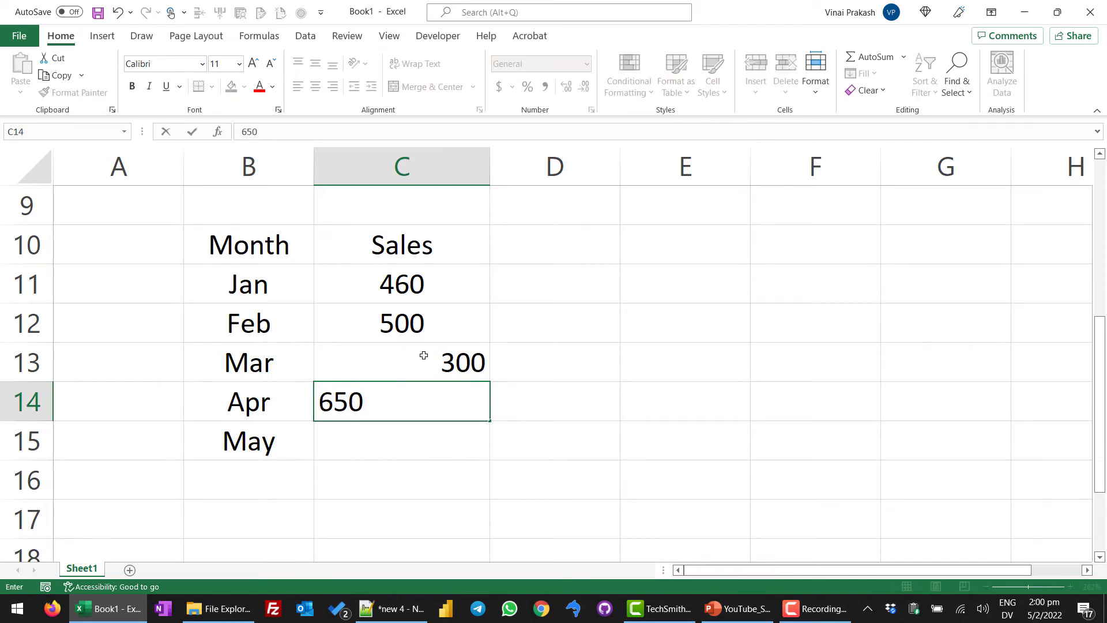
pyautogui.press('Return')
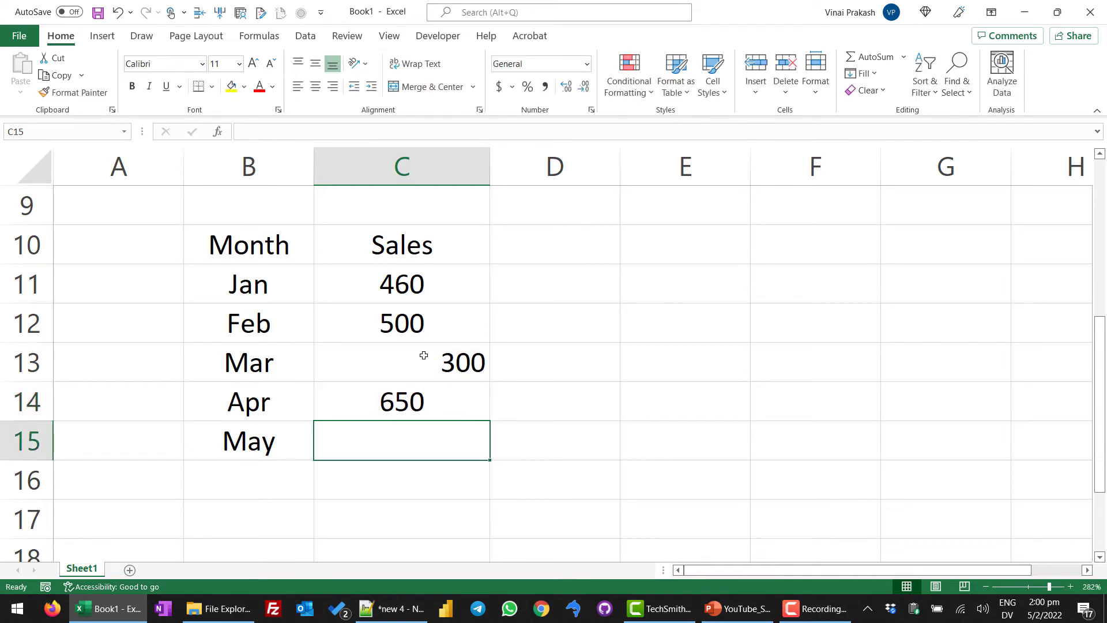
pyautogui.write('81')
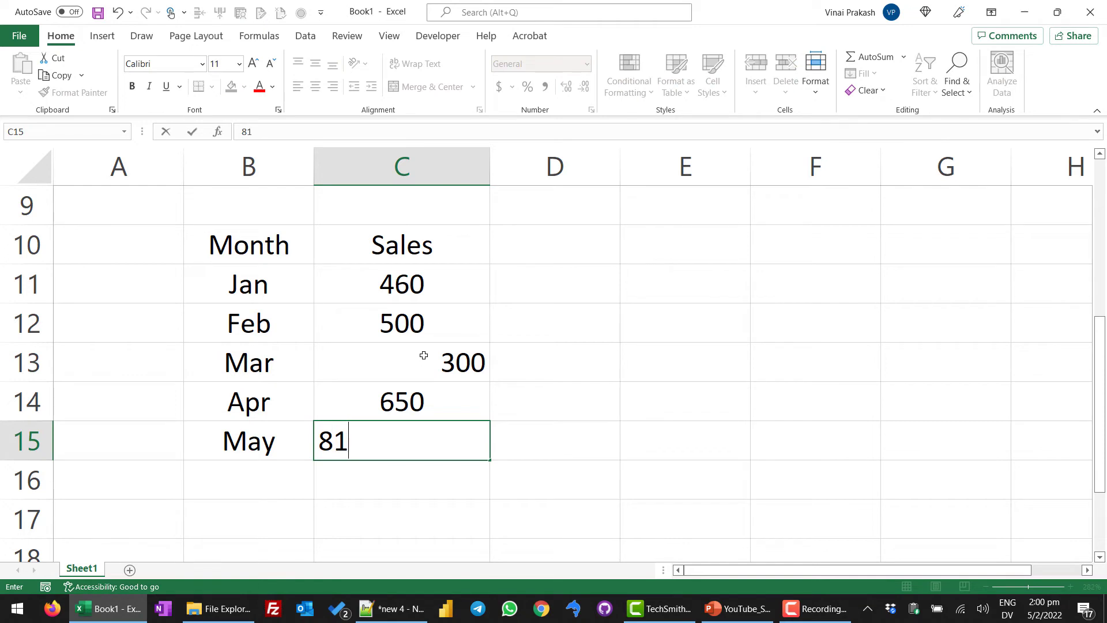
pyautogui.write('0')
pyautogui.press('Return')
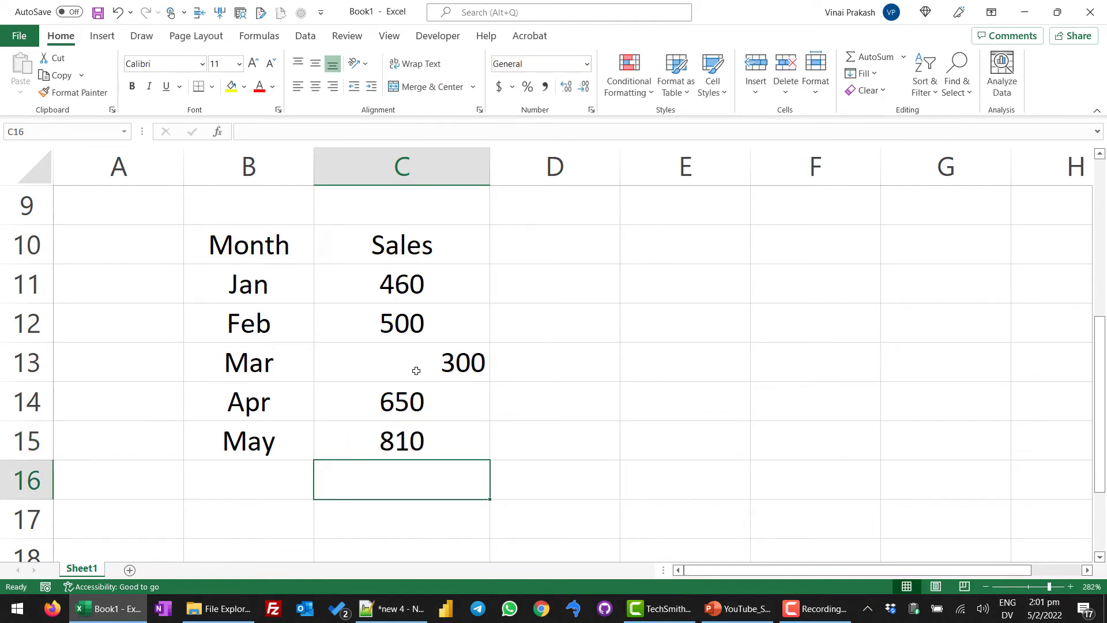
pyautogui.click(416, 370)
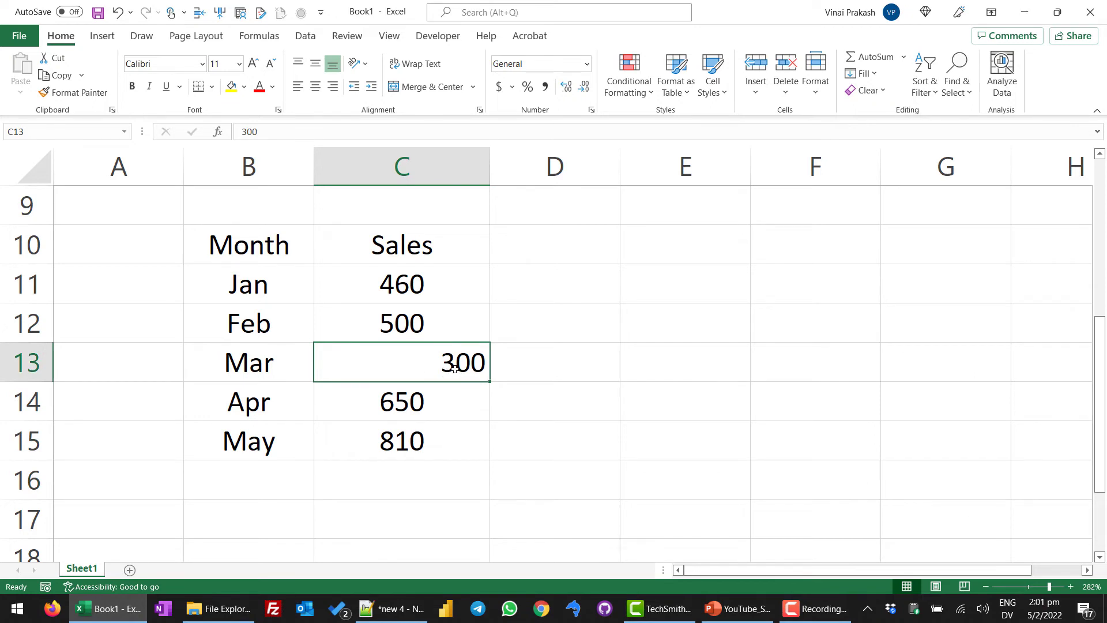
pyautogui.click(315, 86)
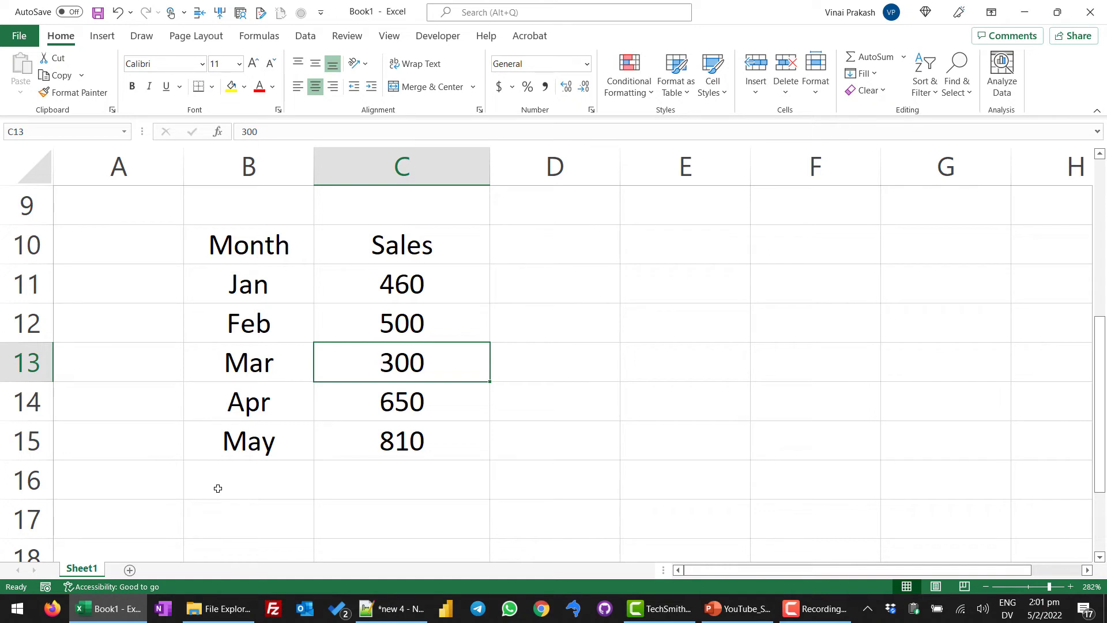
# - Type the label TOTAL in B16 below May
pyautogui.click(252, 473)
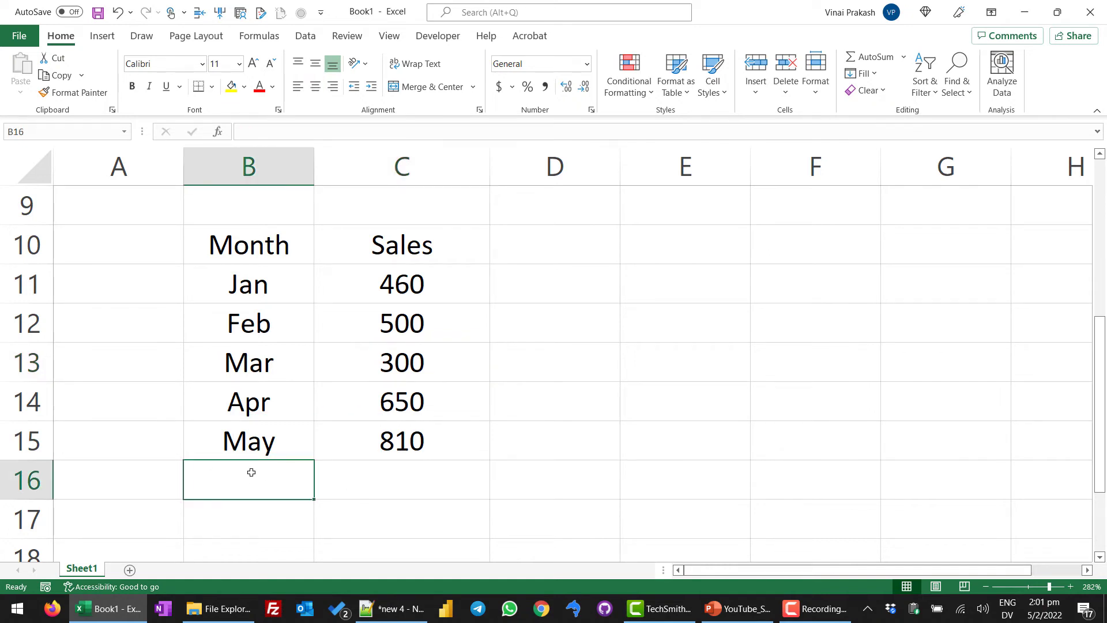
pyautogui.write('TOTAL')
pyautogui.press('Tab')
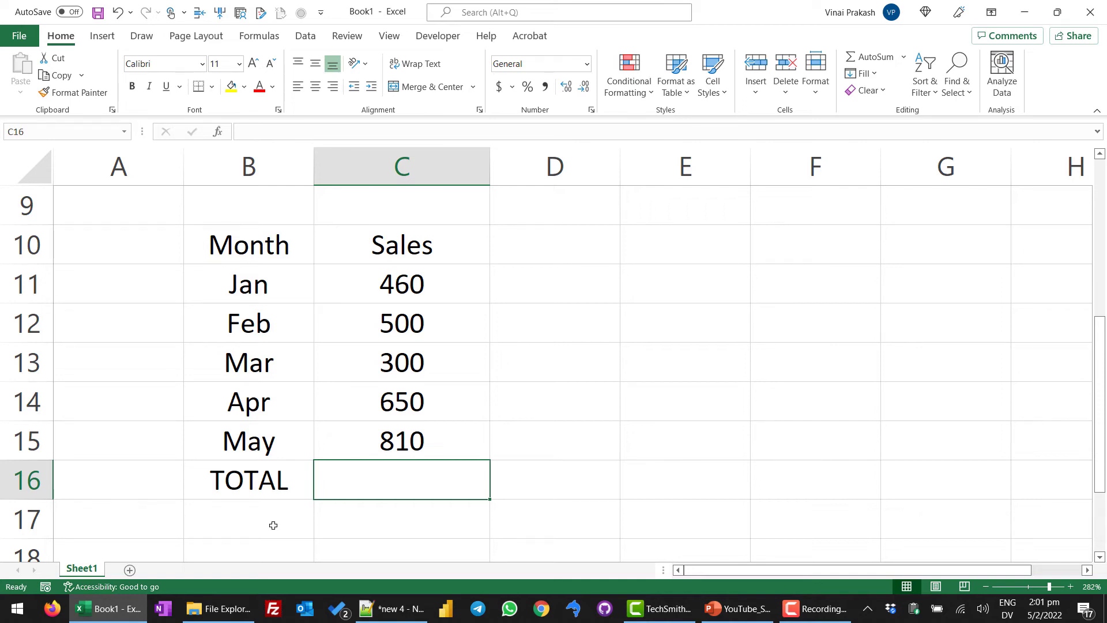
# - Enter a trial =C11+C12+C13+C14+C15 formula in C16, then delete it
pyautogui.write('=')
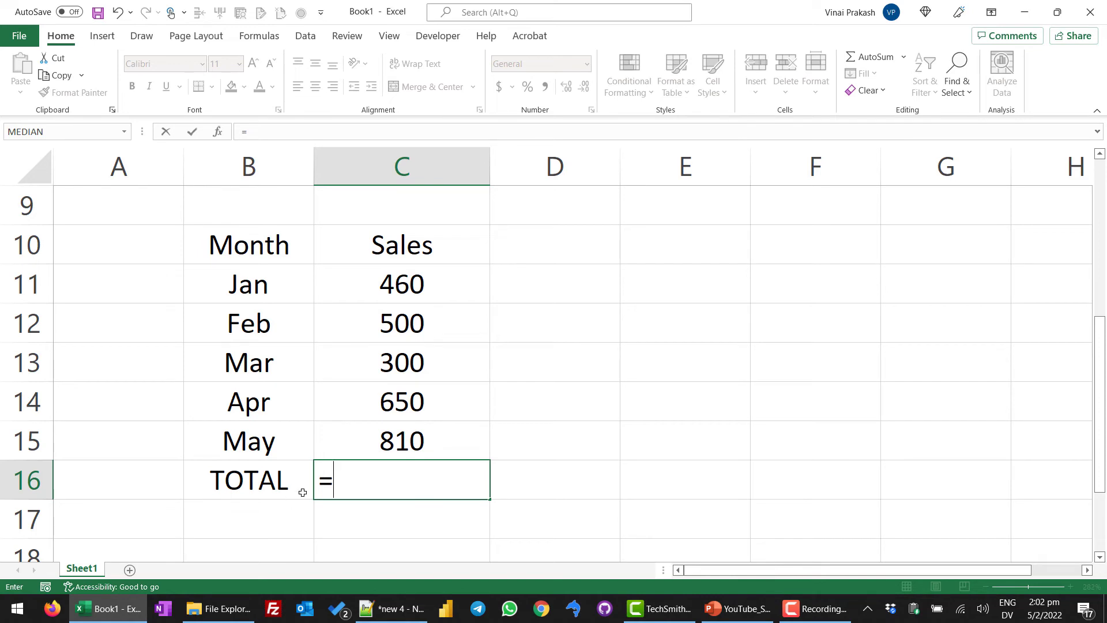
pyautogui.click(385, 282)
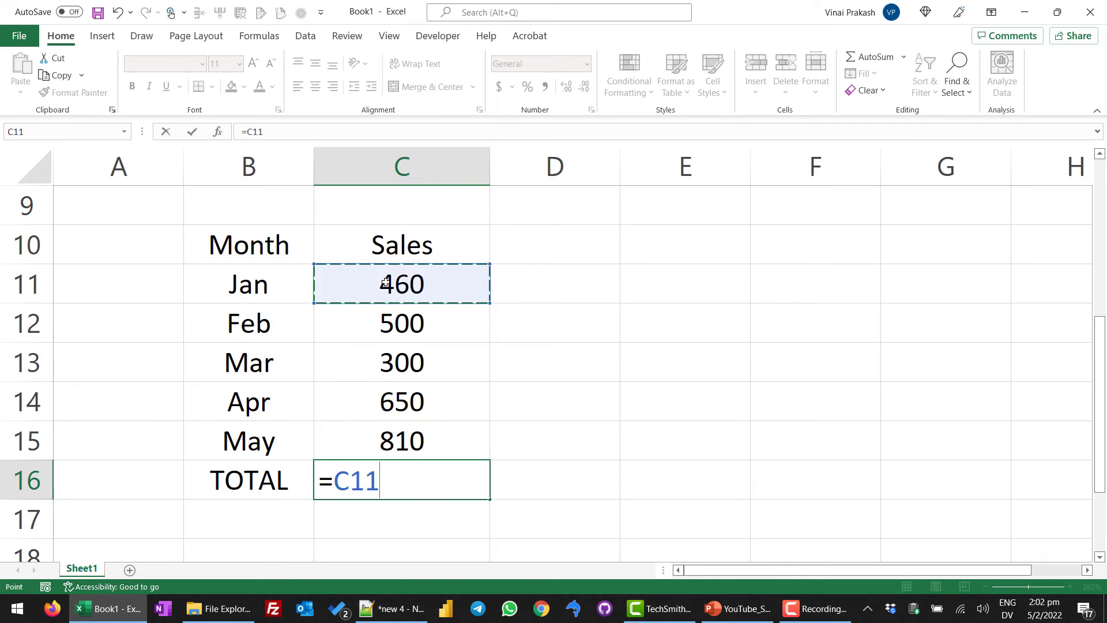
pyautogui.write('+')
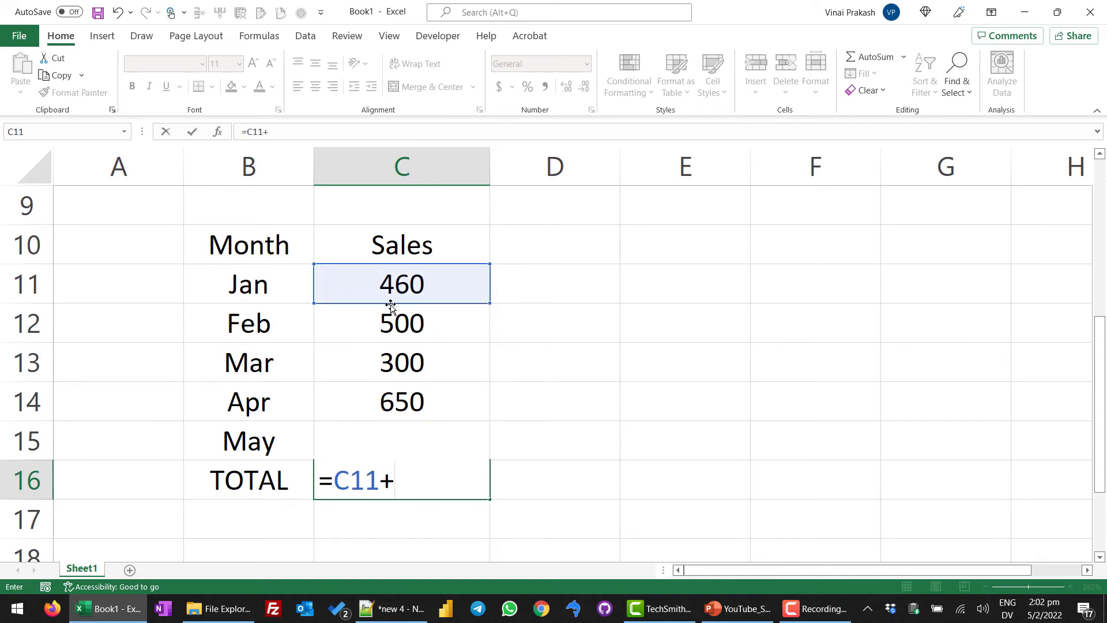
pyautogui.click(389, 321)
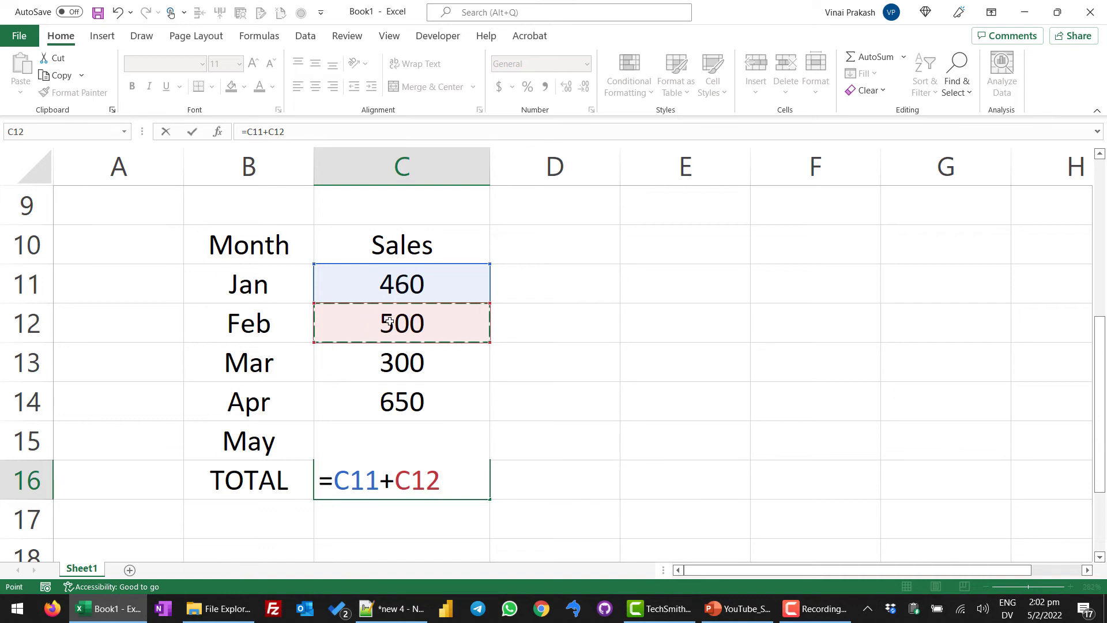
pyautogui.write('+')
pyautogui.click(383, 361)
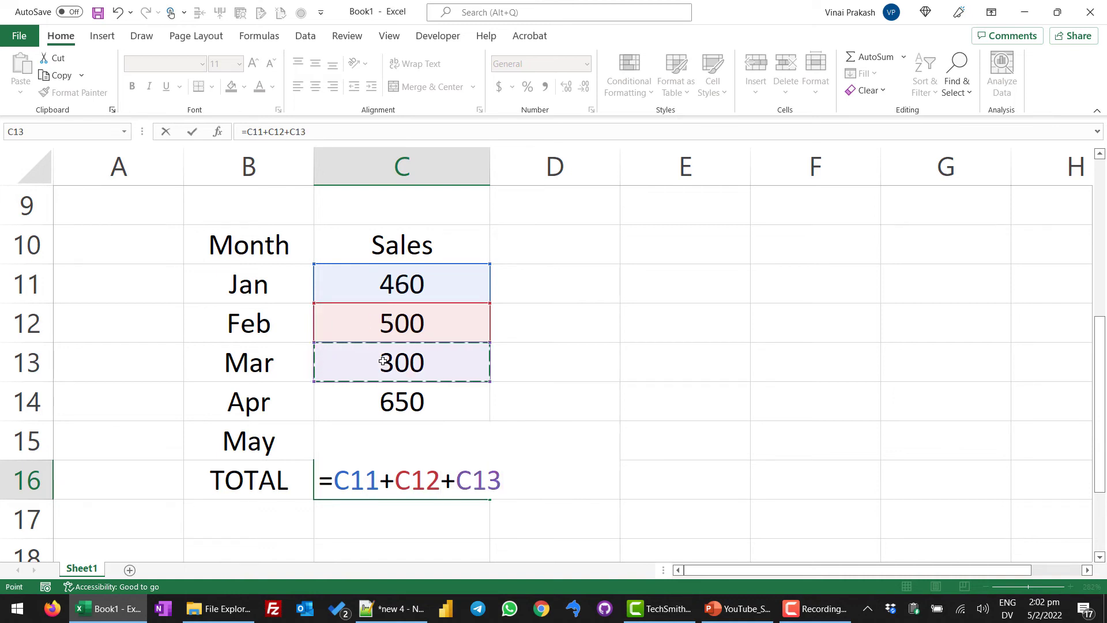
pyautogui.write('+')
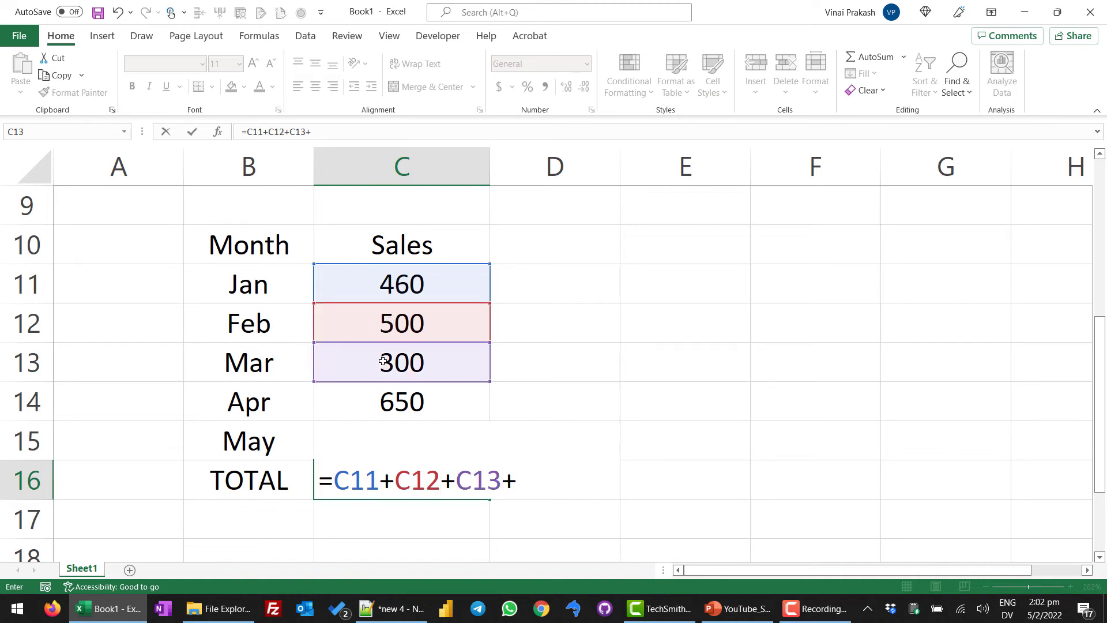
pyautogui.write('C')
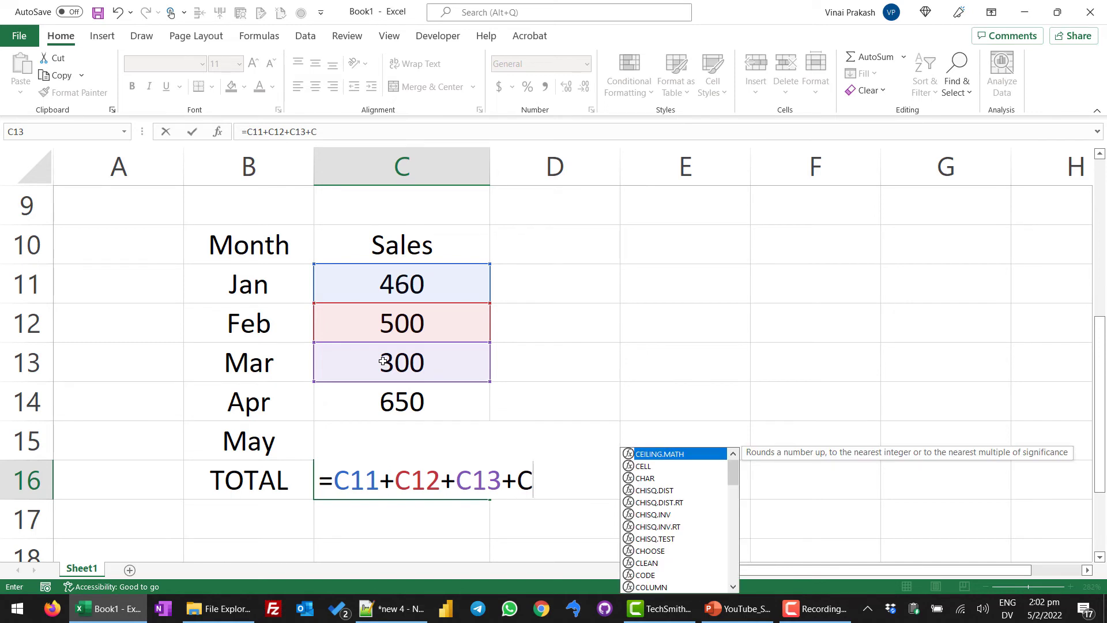
pyautogui.write('14')
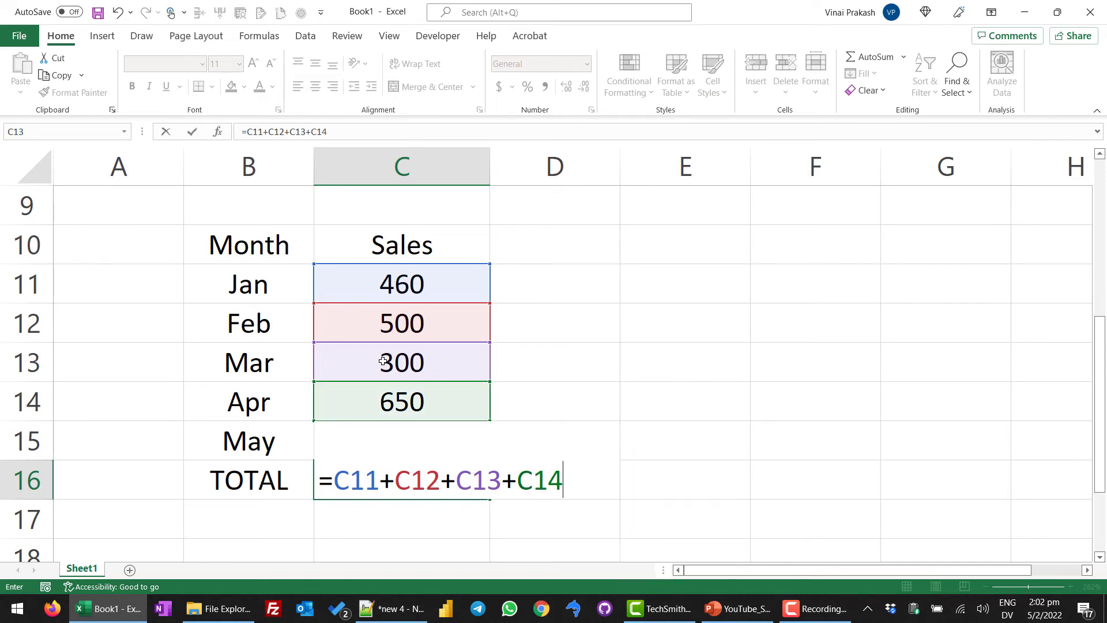
pyautogui.write('+C15')
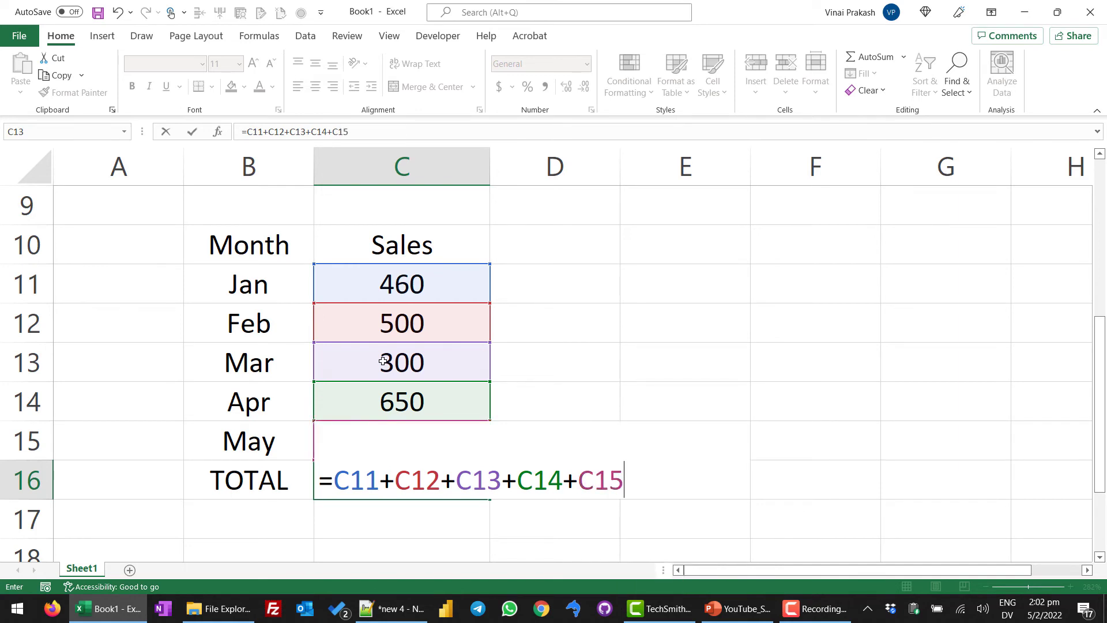
pyautogui.press('Return')
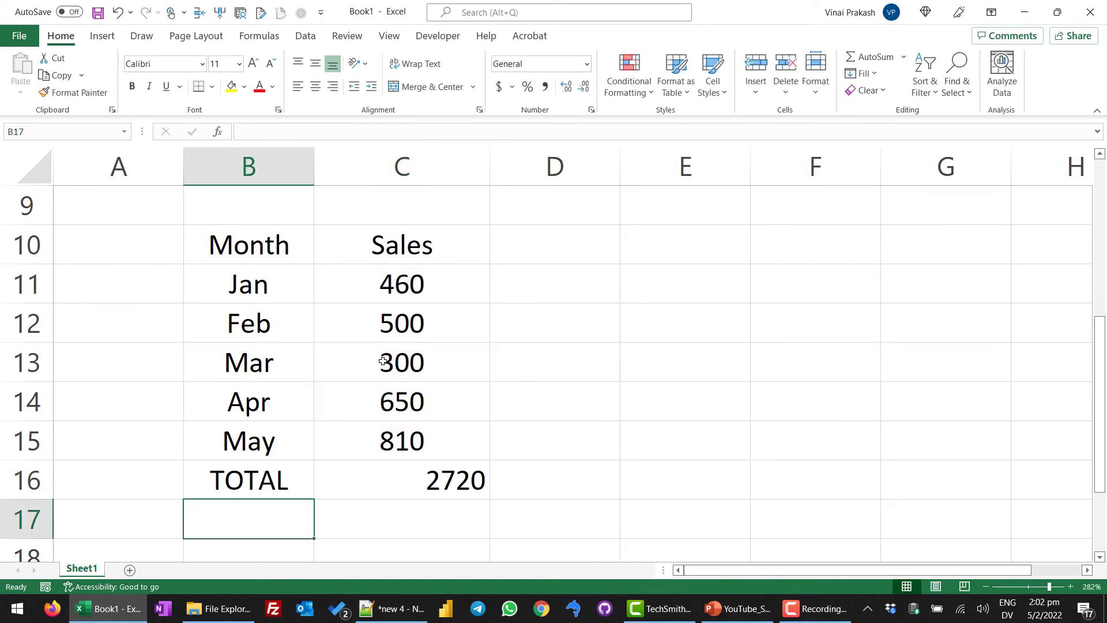
pyautogui.click(389, 484)
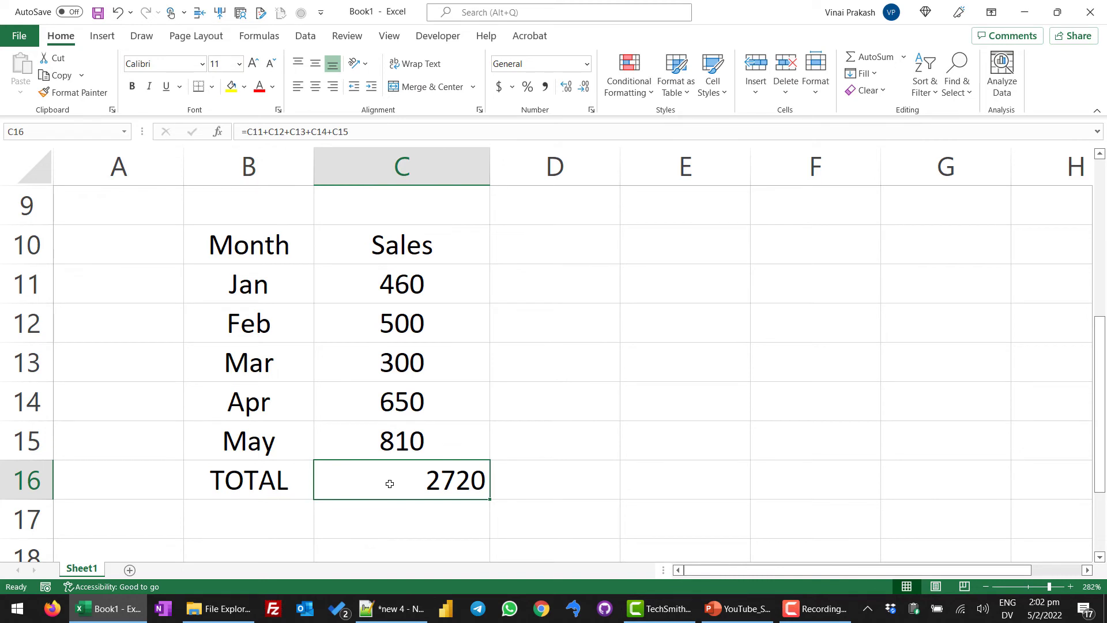
pyautogui.press('Delete')
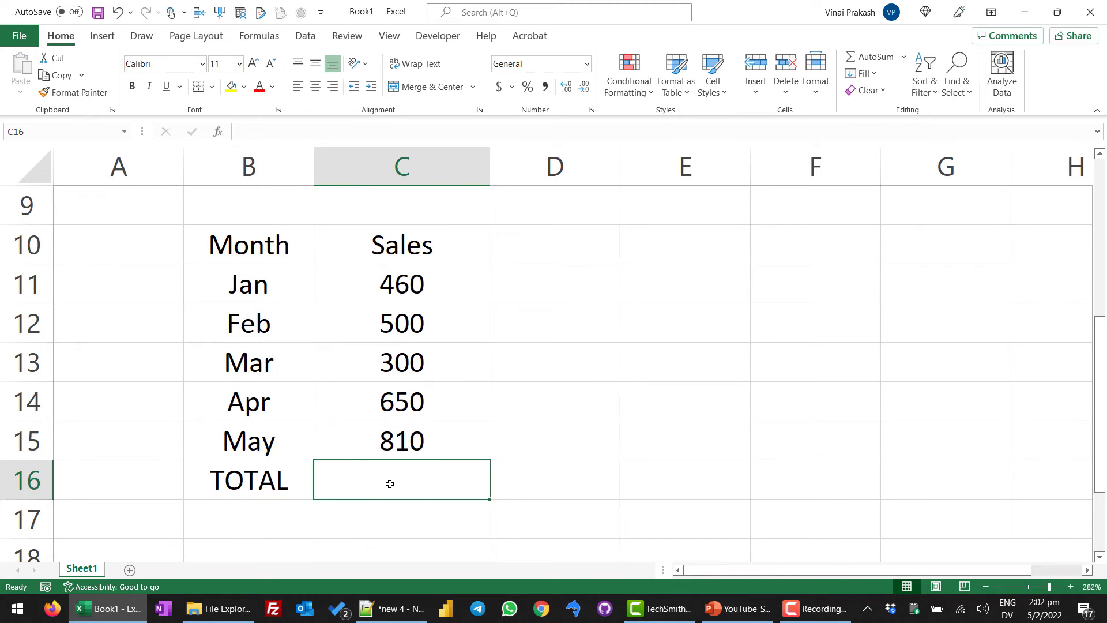
# - Insert =SUM(C11:C15) in C16 with AutoSum (Alt+=), showing 2720
pyautogui.press('alt')
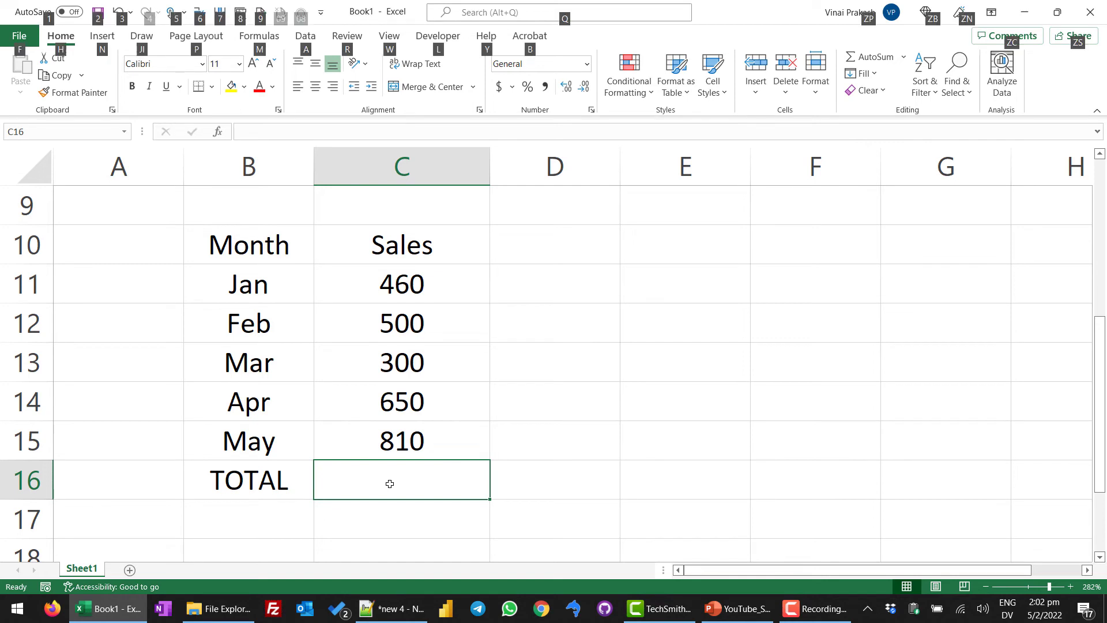
pyautogui.hotkey('alt', '=')
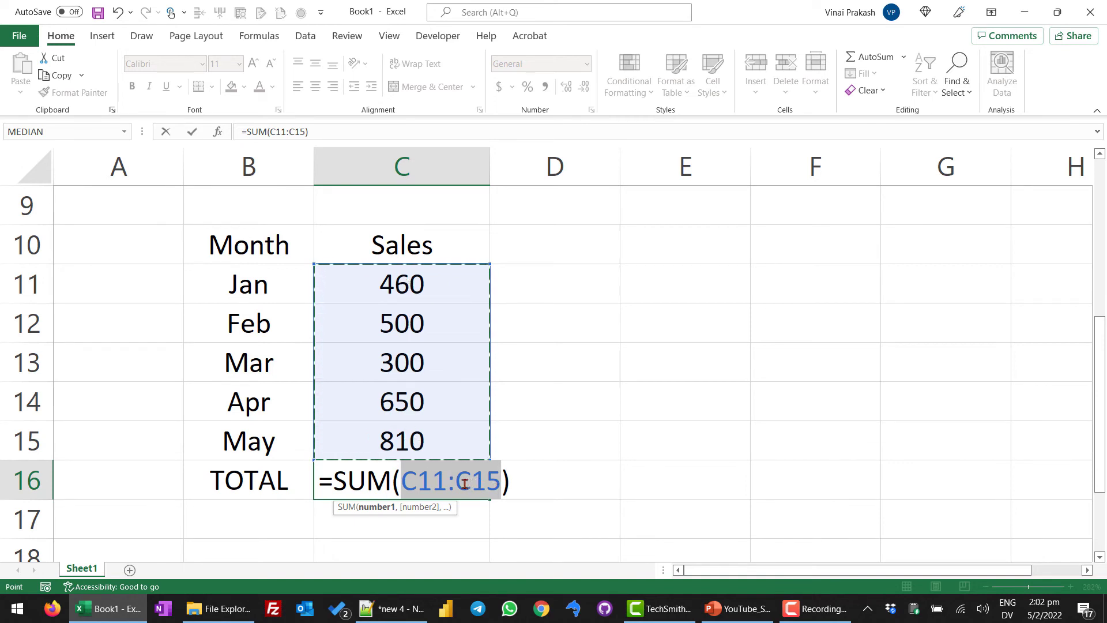
pyautogui.press('Return')
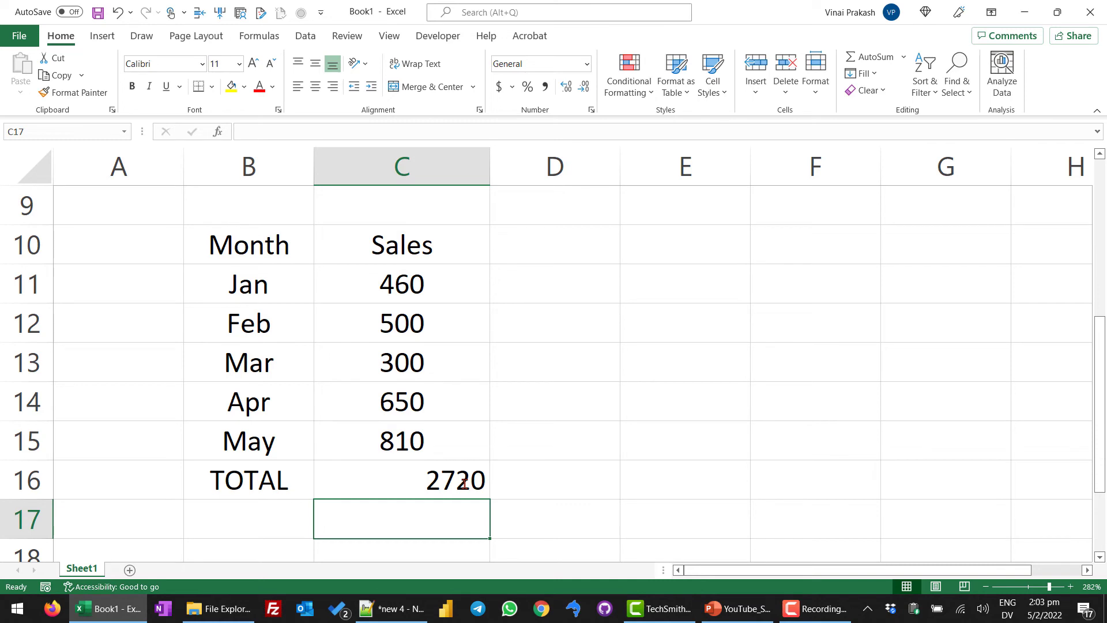
# - Make the Month/Sales headers and the TOTAL row bold
pyautogui.click(563, 344)
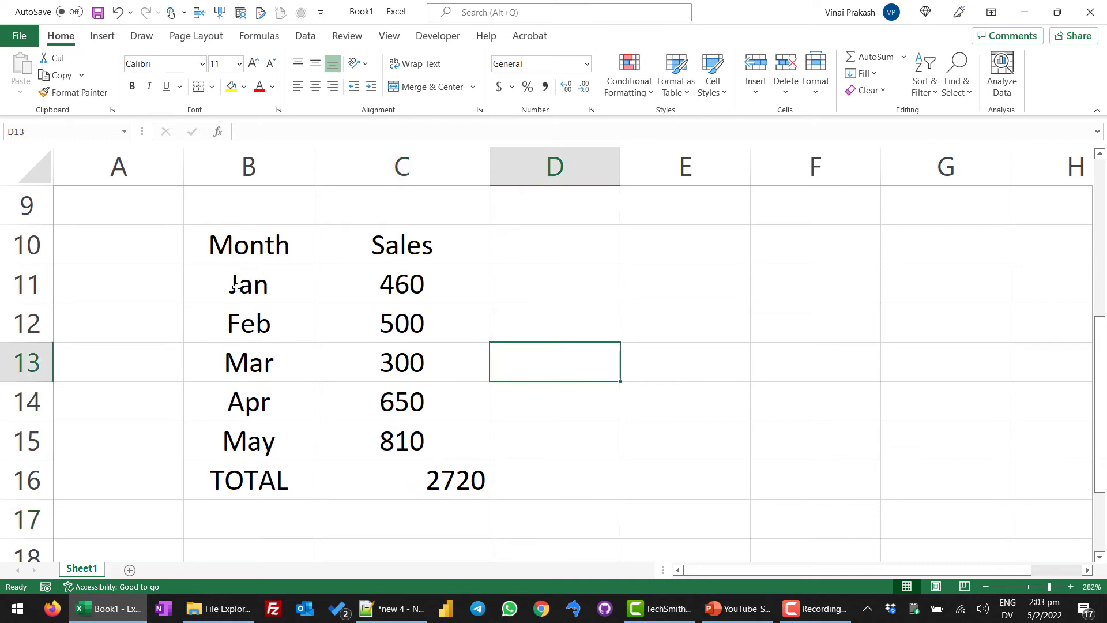
pyautogui.click(242, 247)
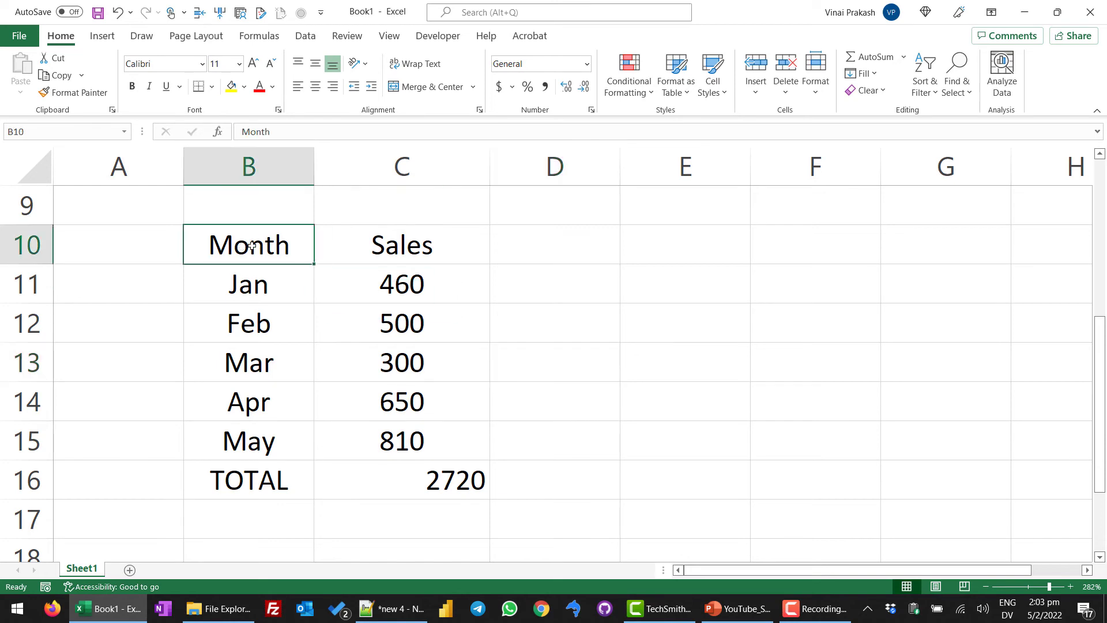
pyautogui.moveTo(252, 246); pyautogui.dragTo(369, 248)
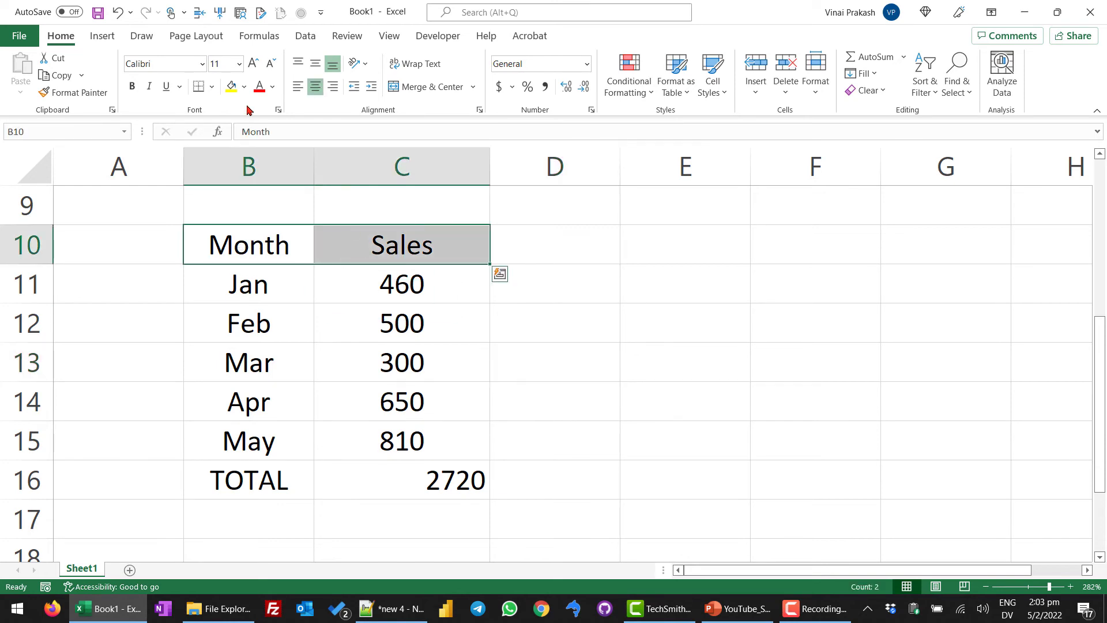
pyautogui.click(132, 86)
pyautogui.moveTo(255, 484); pyautogui.dragTo(385, 481)
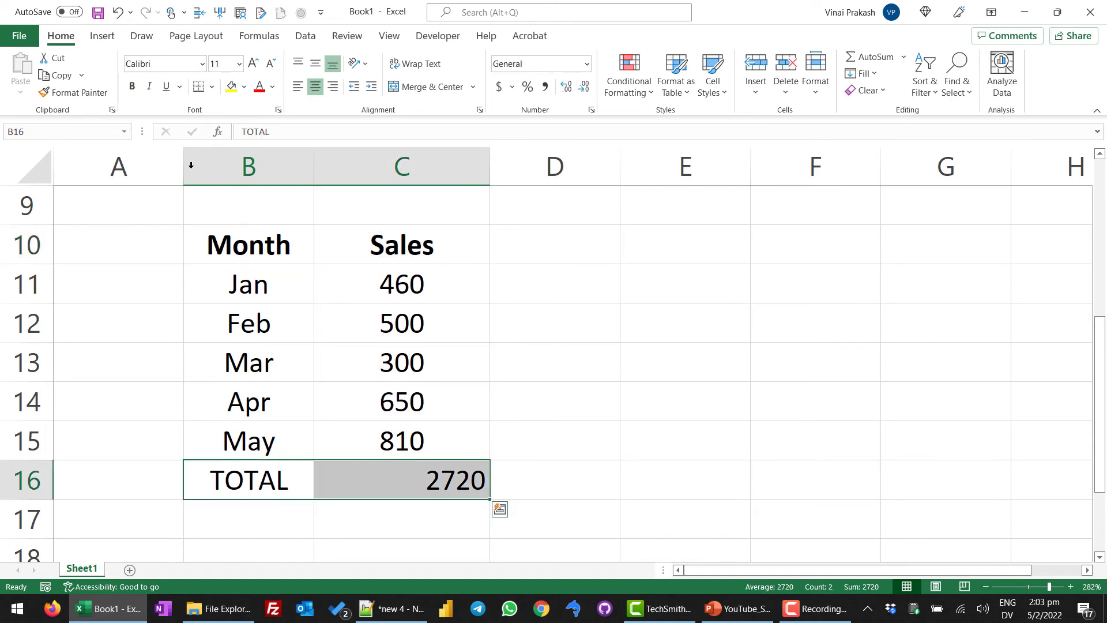
pyautogui.click(132, 86)
# - Add a bottom border under the Month and Sales headers
pyautogui.moveTo(267, 237); pyautogui.dragTo(363, 241)
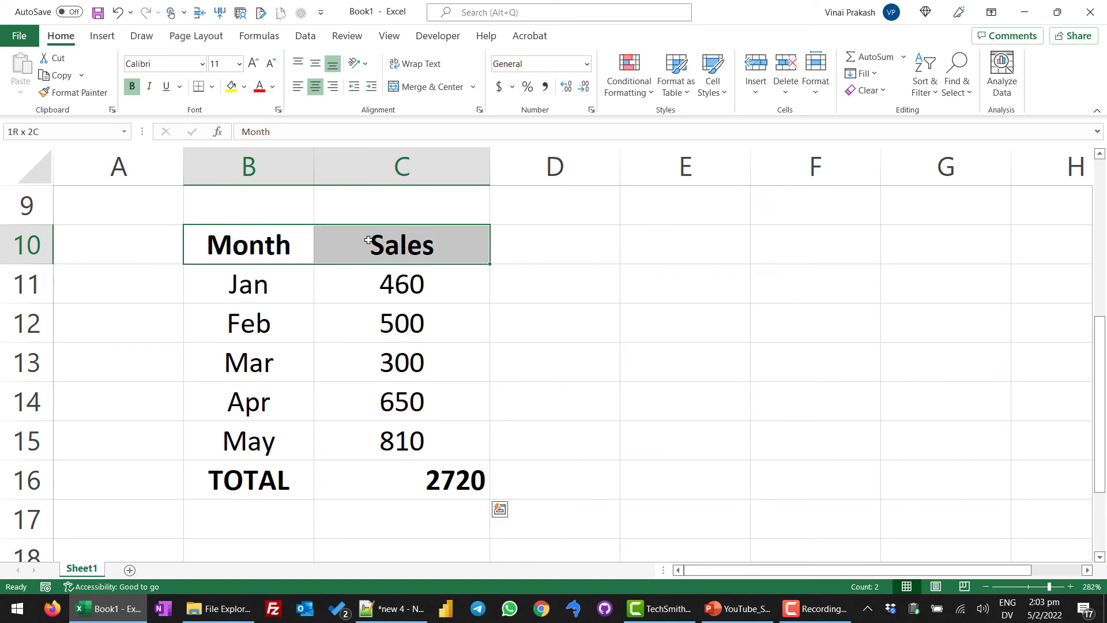
pyautogui.click(212, 86)
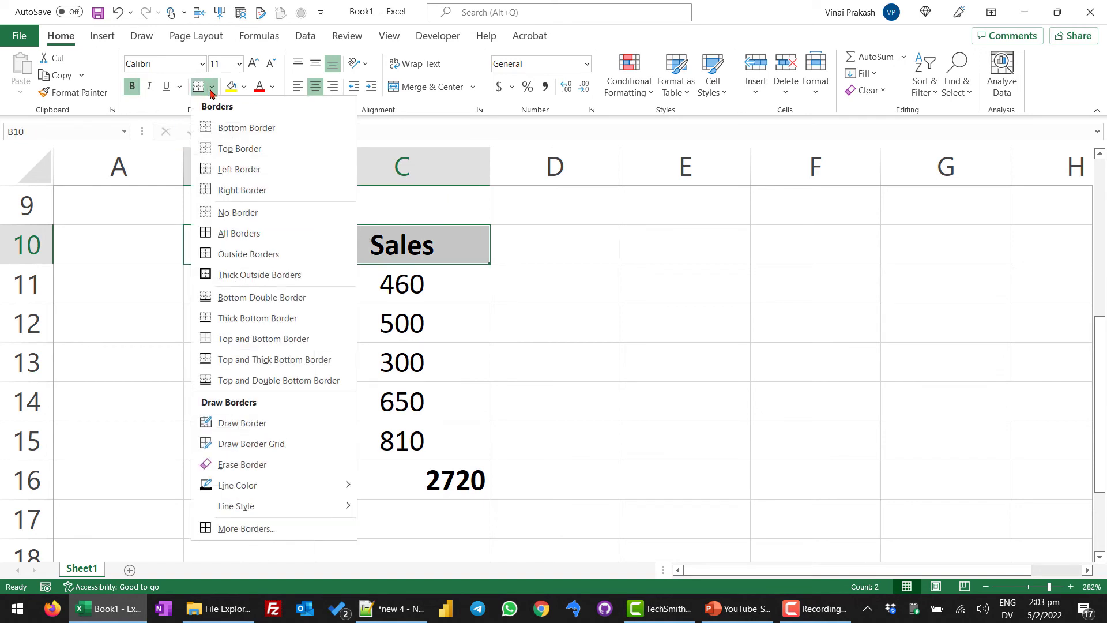
pyautogui.click(268, 321)
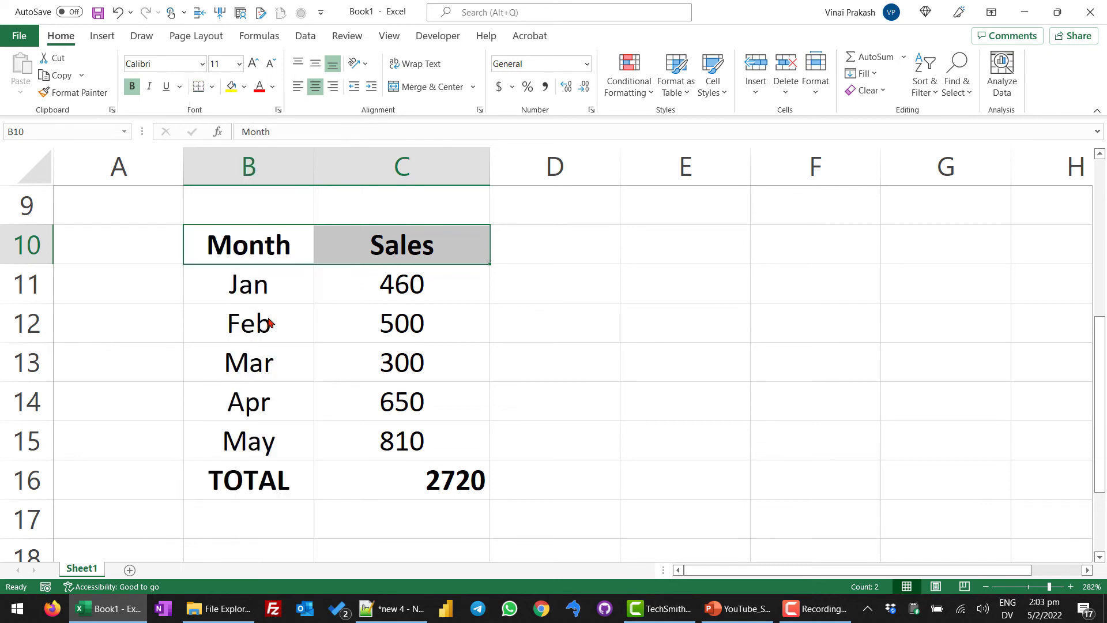
pyautogui.click(403, 363)
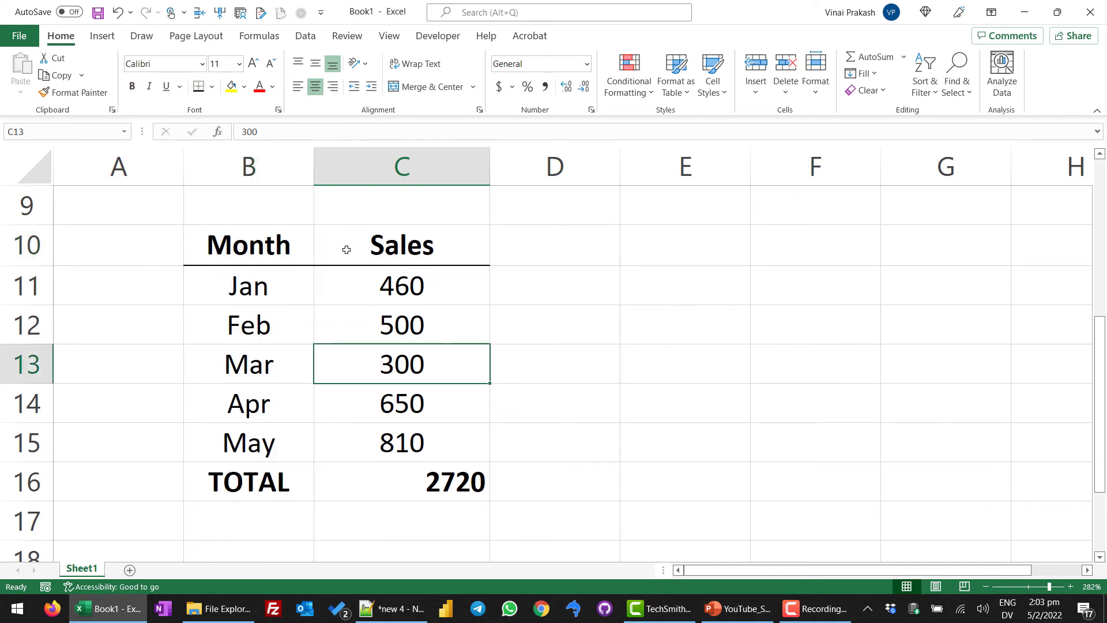
# - Colour the TOTAL label and its 2720 sum red
pyautogui.click(254, 479)
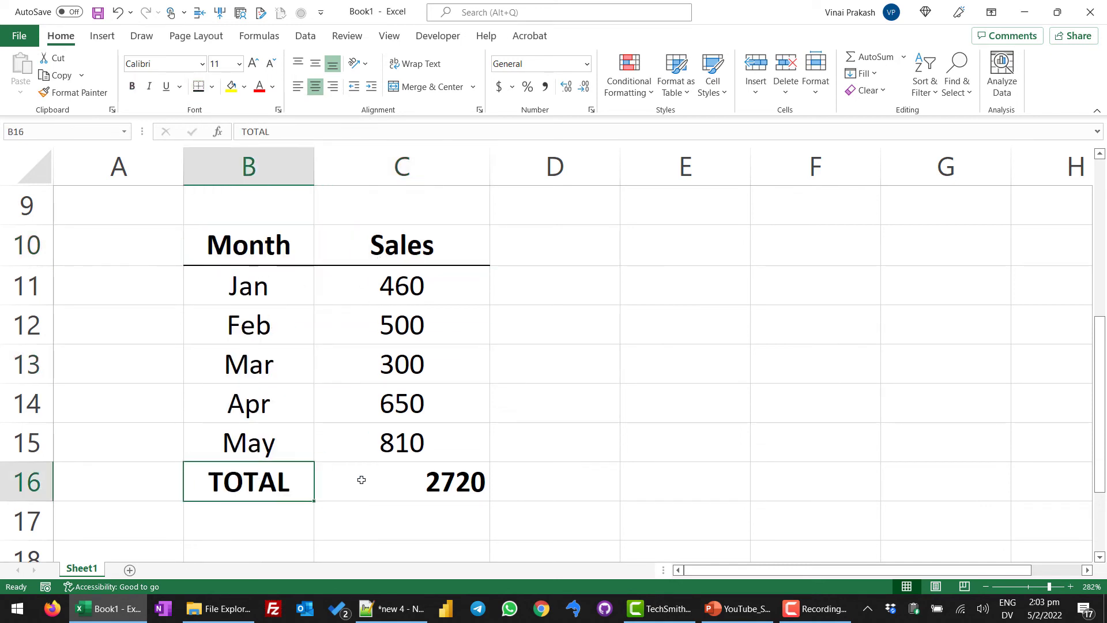
pyautogui.moveTo(362, 480); pyautogui.dragTo(375, 478)
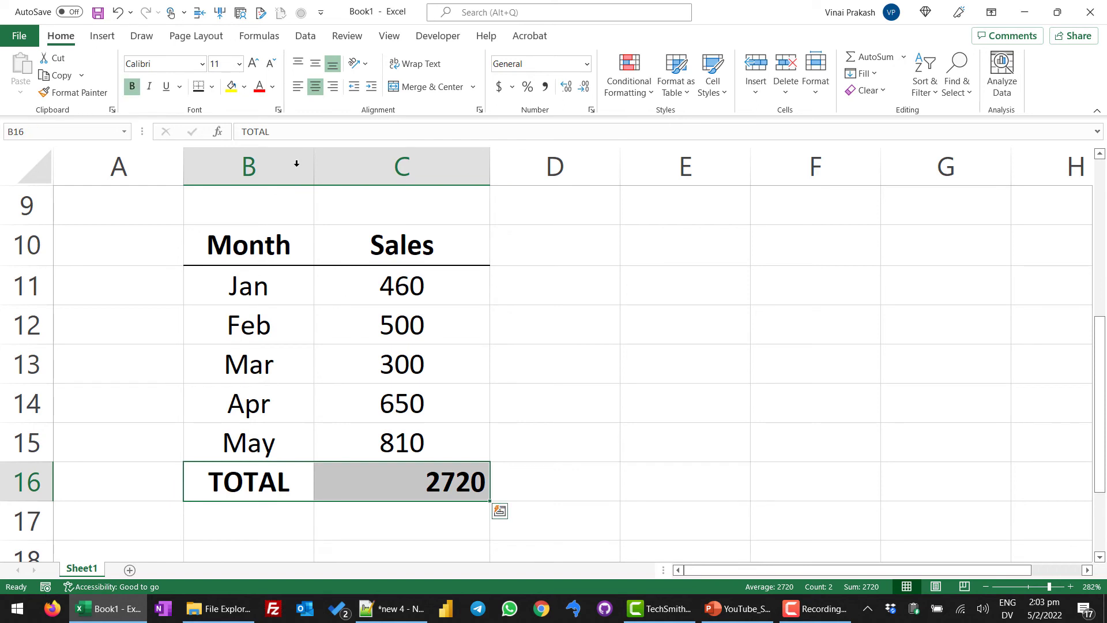
pyautogui.click(260, 88)
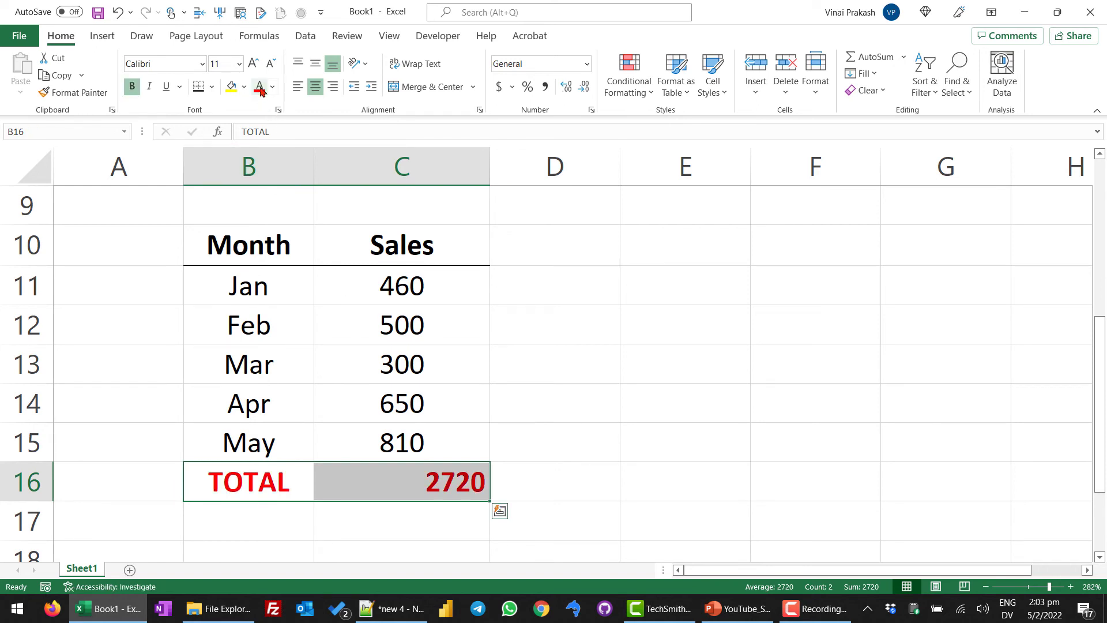
pyautogui.click(456, 390)
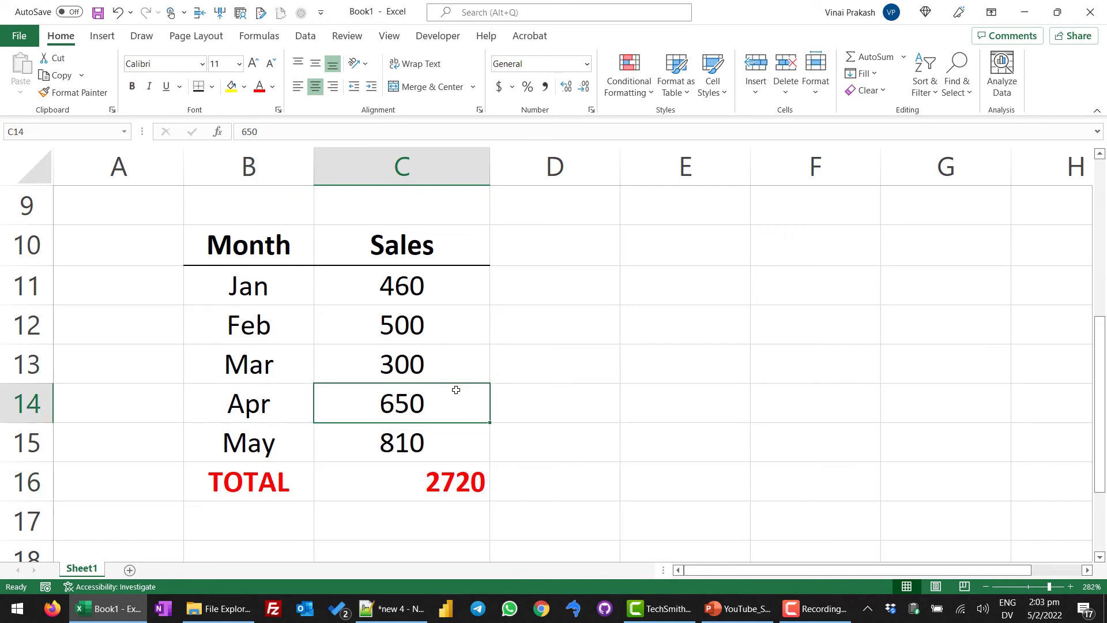
# - Enter the title 'Monthly Report for Safe Travels Ltd' in cell B9 above the table
pyautogui.click(549, 201)
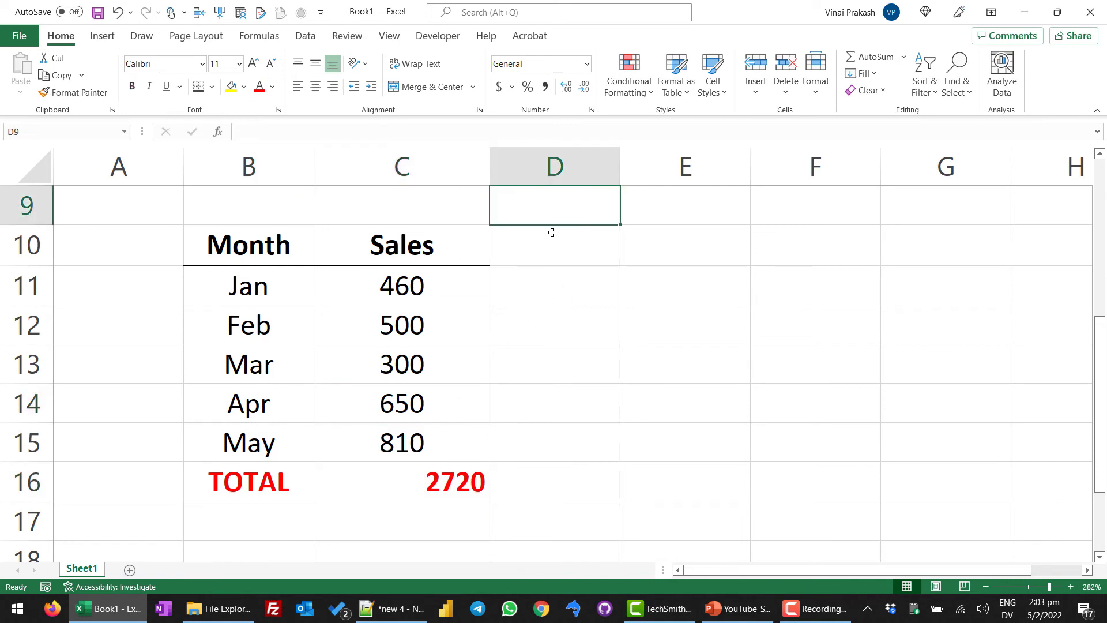
pyautogui.press('Left')
pyautogui.press('Left')
pyautogui.write('Month')
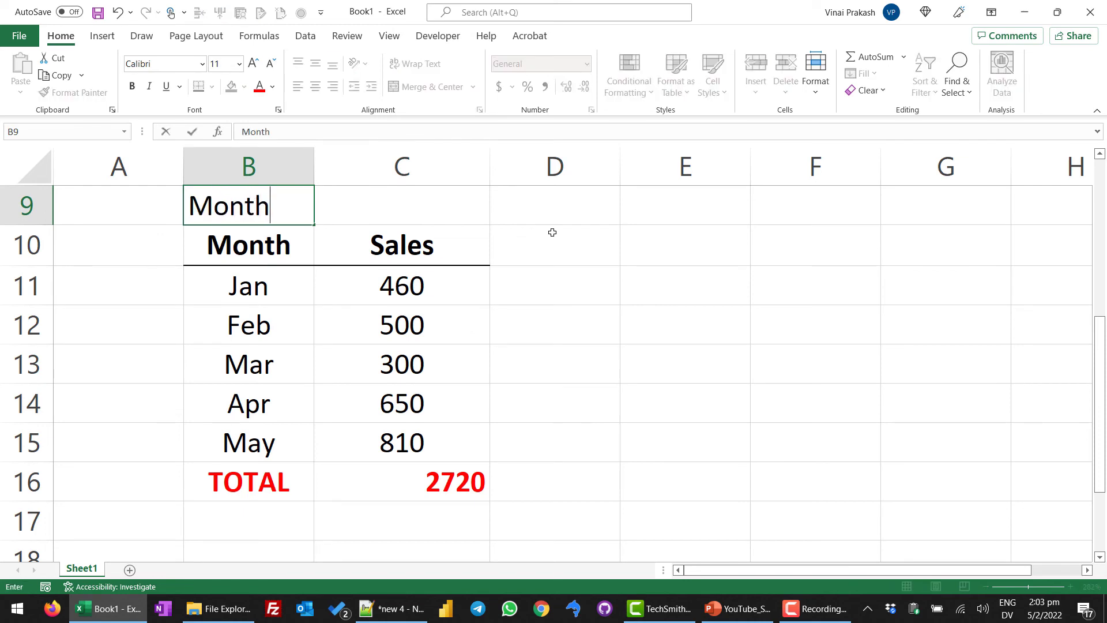
pyautogui.write('ly REport')
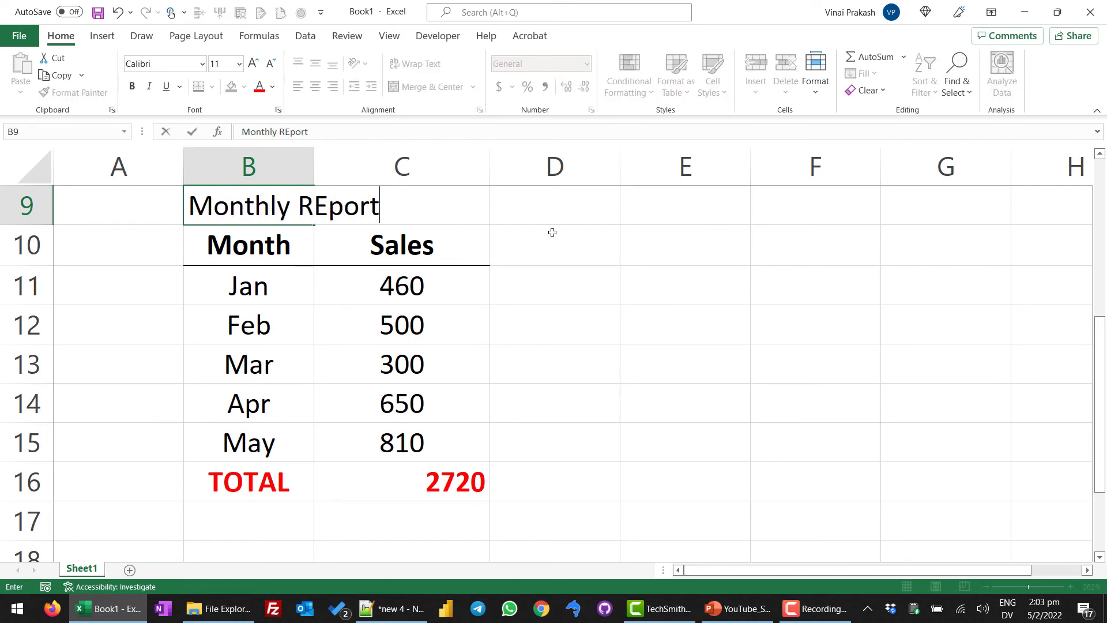
pyautogui.write(' for ')
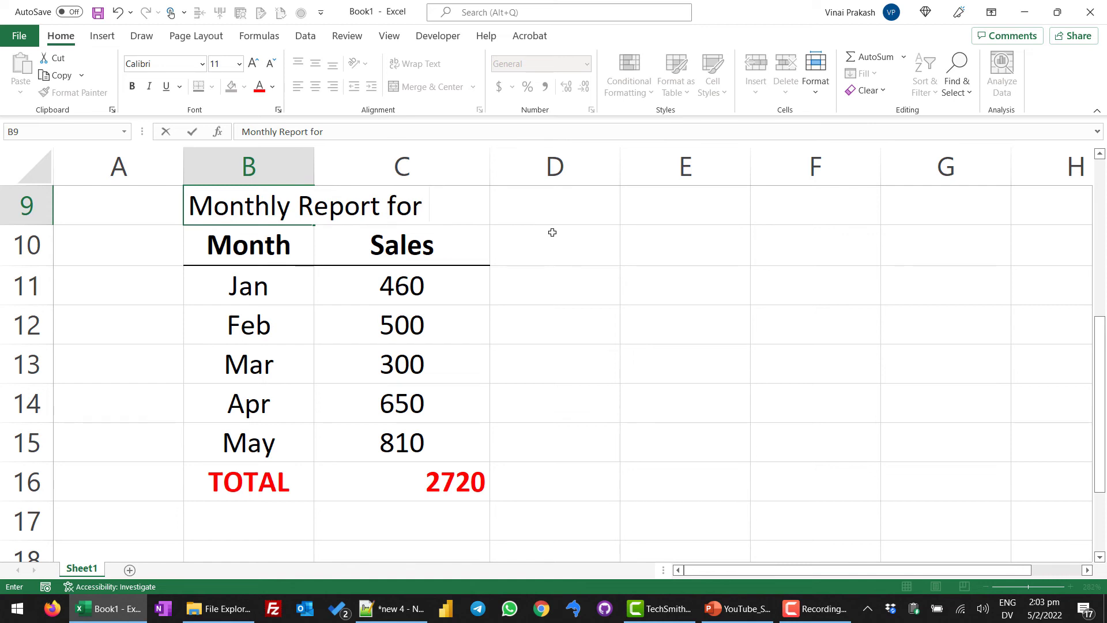
pyautogui.write('Safe T')
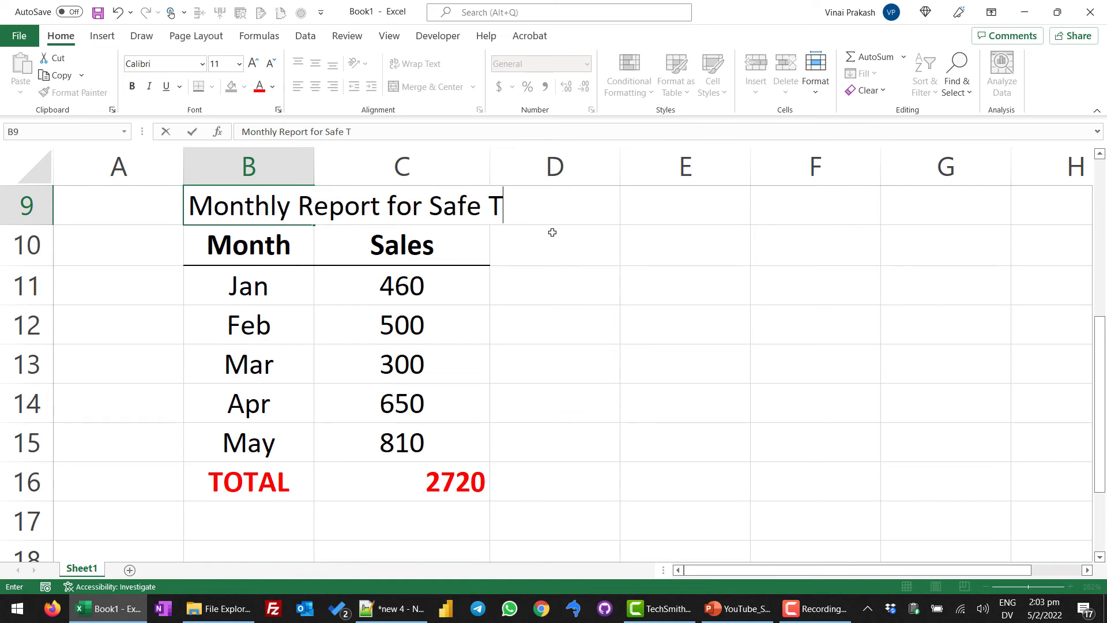
pyautogui.write('raver')
pyautogui.press('BackSpace')
pyautogui.write('l')
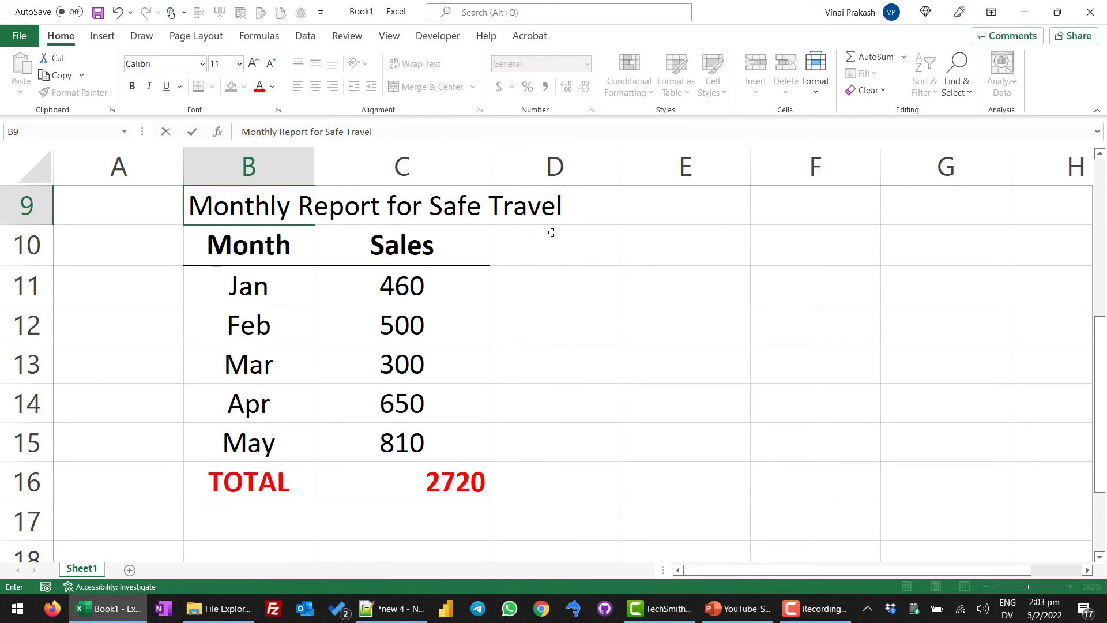
pyautogui.write('s Ltd')
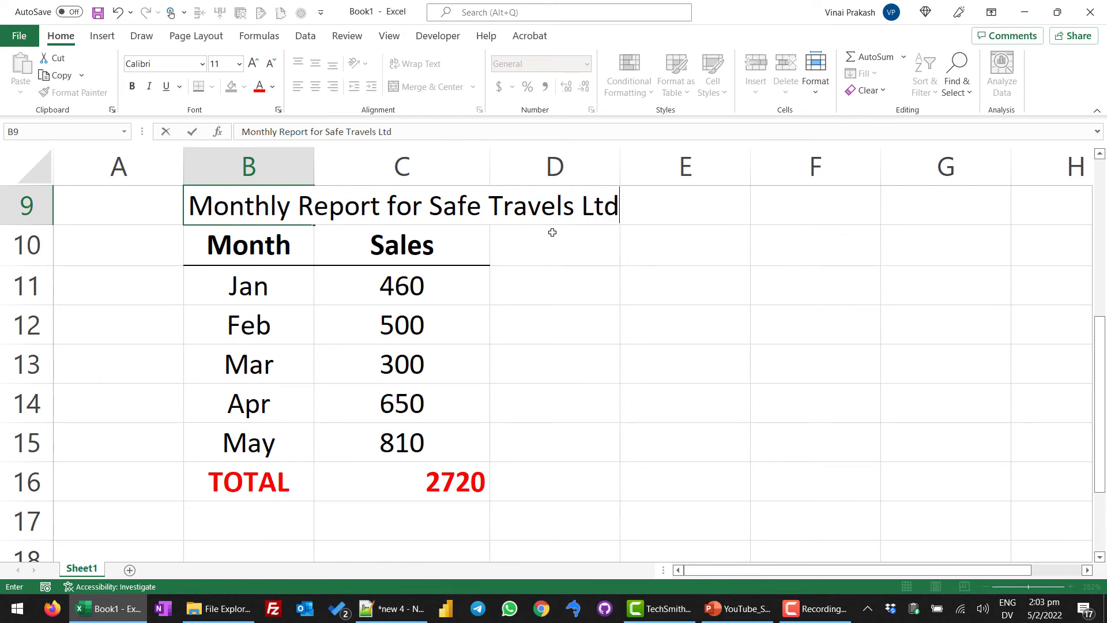
pyautogui.press('Return')
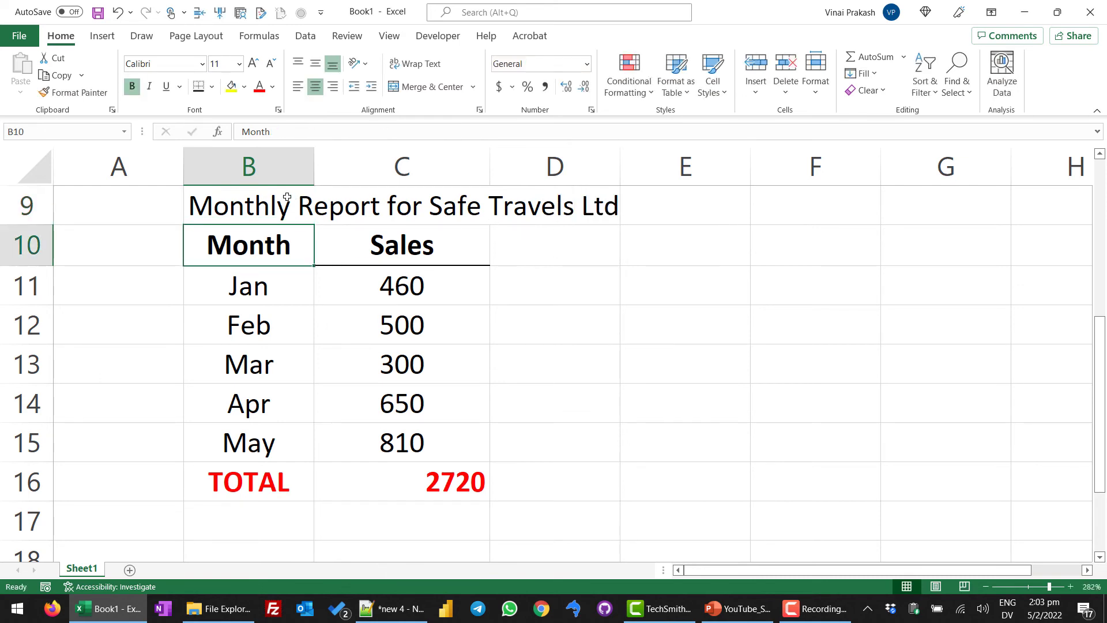
# - Merge and centre the title across A9:E9
pyautogui.click(245, 202)
pyautogui.click(159, 207)
pyautogui.moveTo(209, 202); pyautogui.dragTo(642, 220)
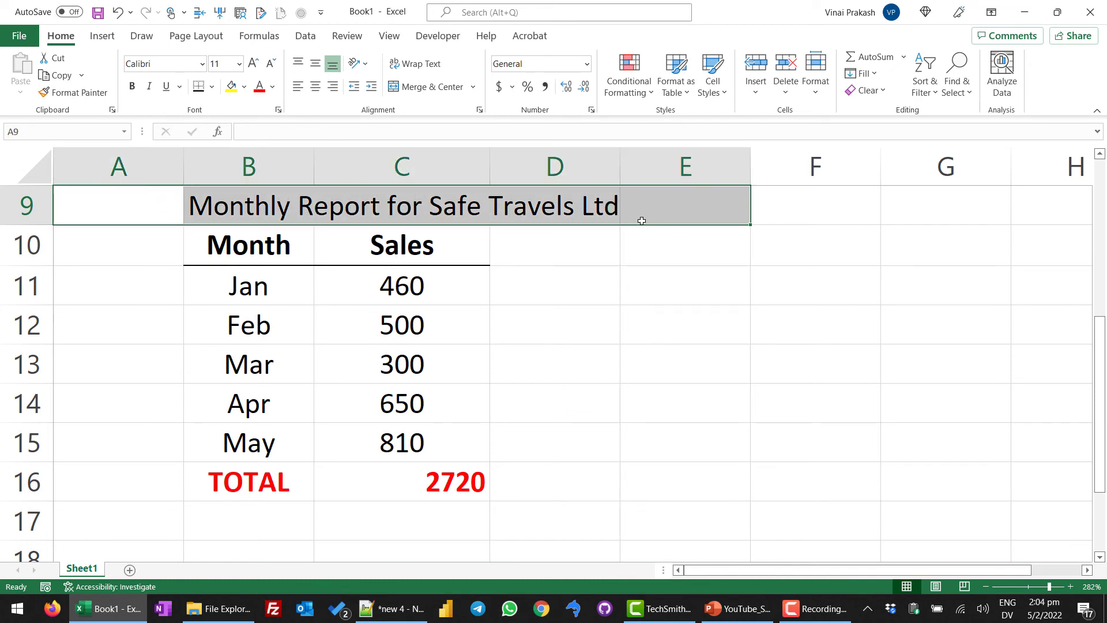
pyautogui.click(441, 87)
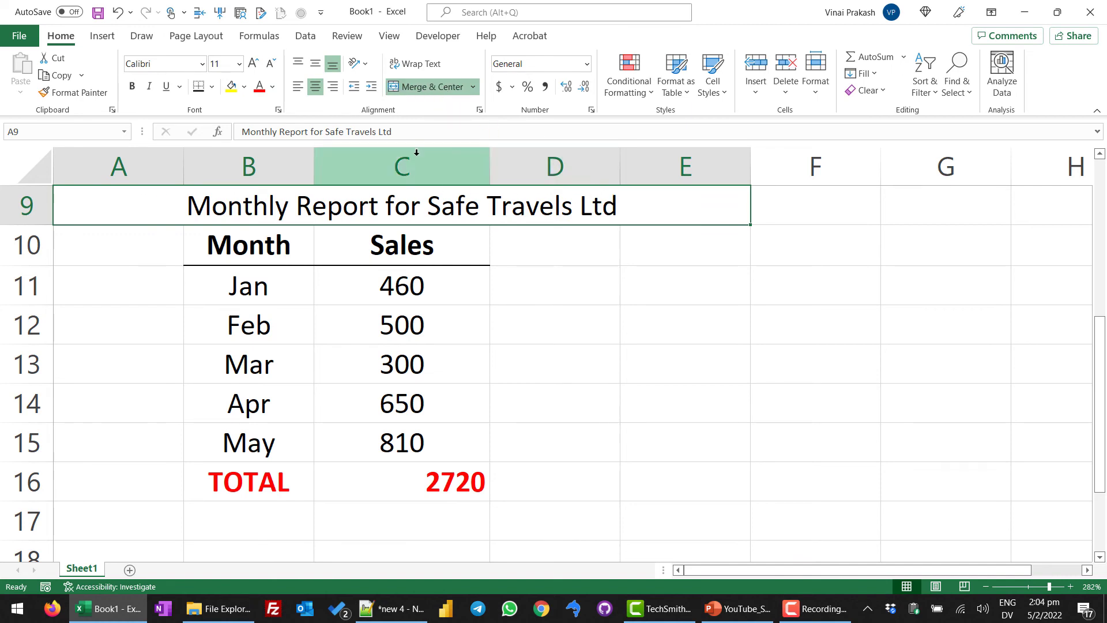
# - Enlarge the title font to 14 pt and colour it dark green
pyautogui.click(253, 64)
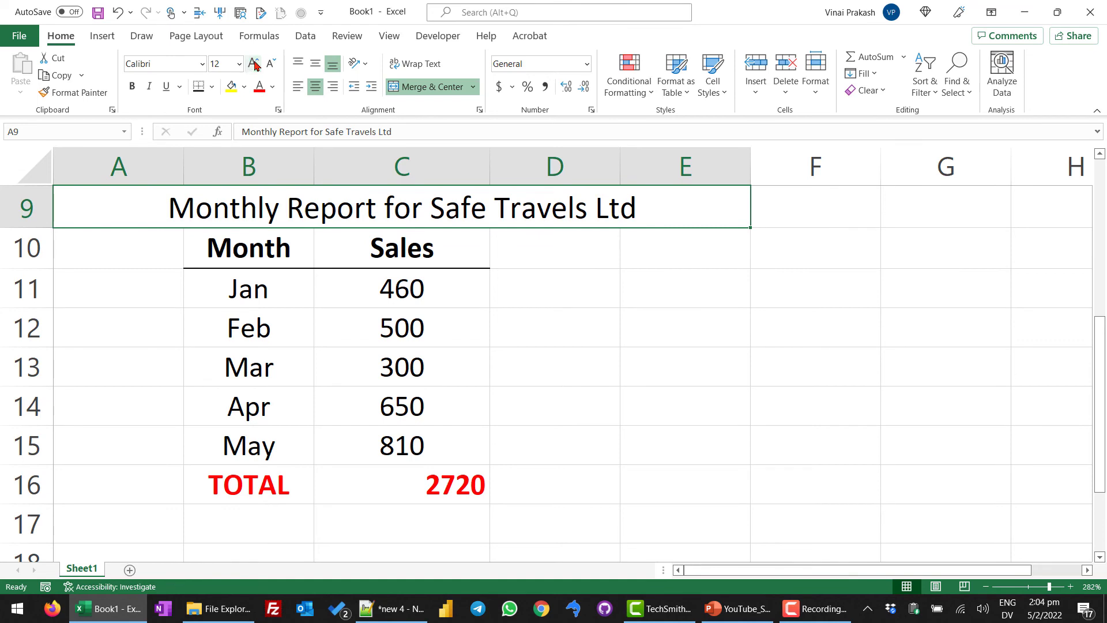
pyautogui.click(254, 63)
pyautogui.click(272, 86)
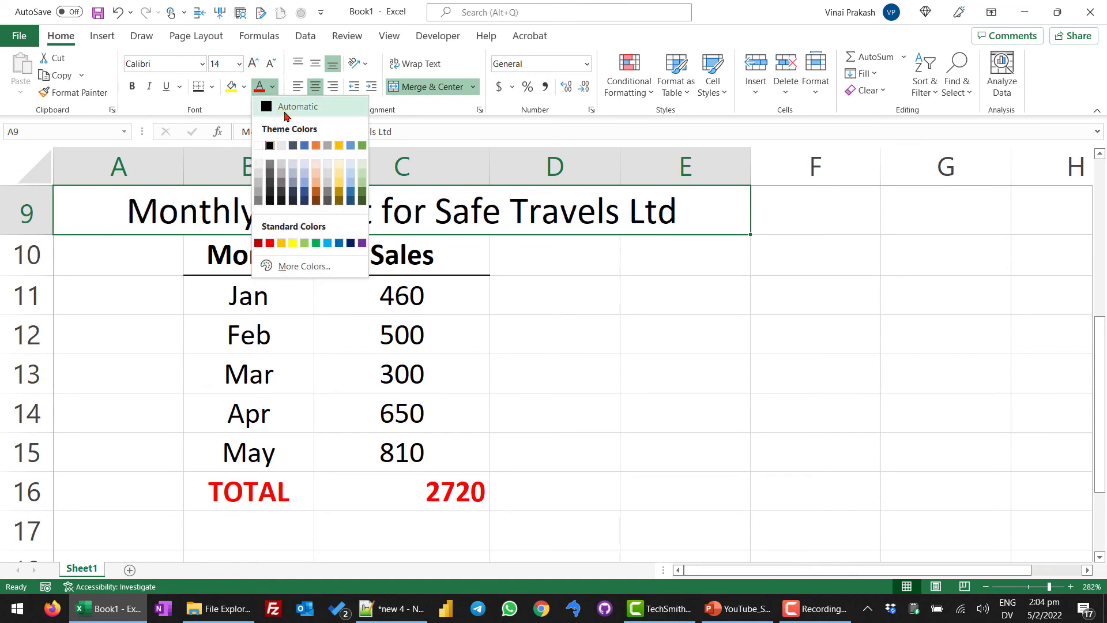
pyautogui.click(363, 196)
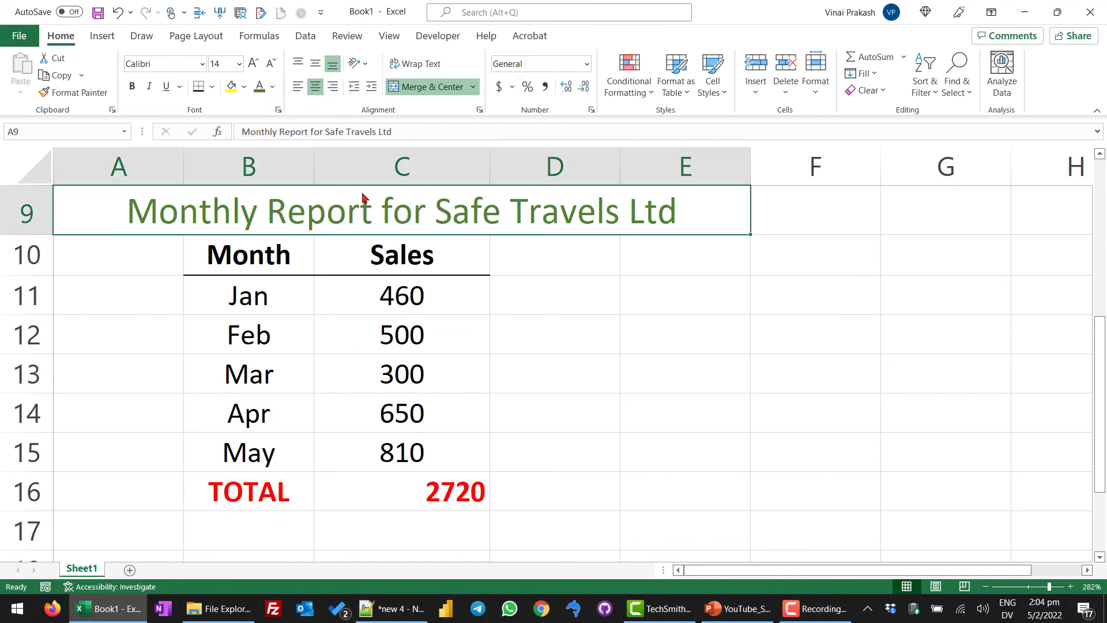
pyautogui.click(556, 360)
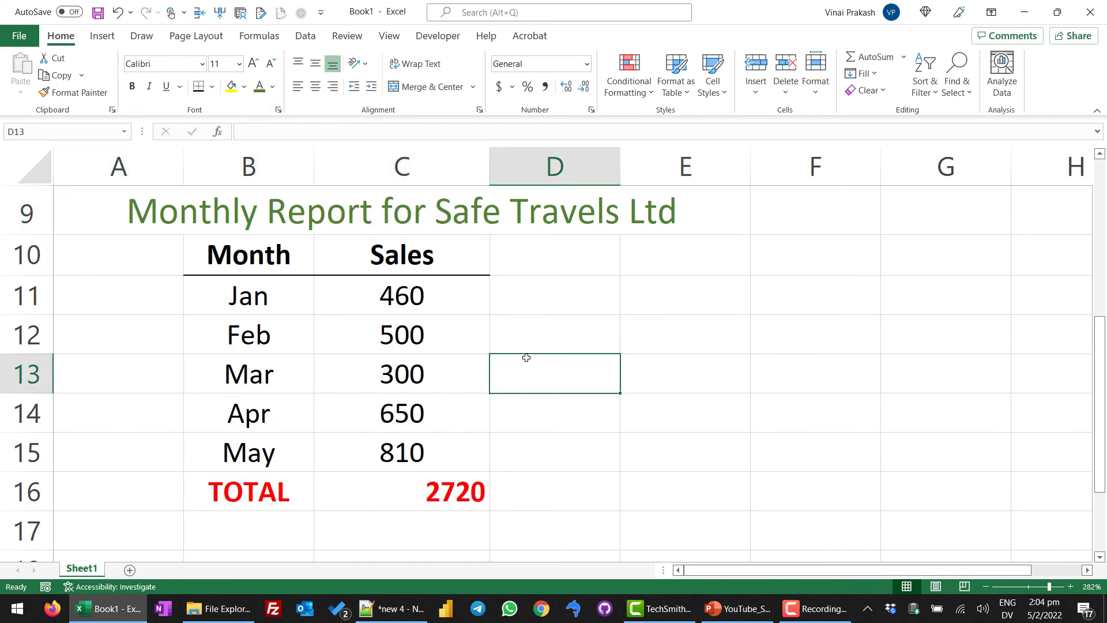
# - Apply All Borders to the table B10:C16
pyautogui.moveTo(233, 260); pyautogui.dragTo(410, 487)
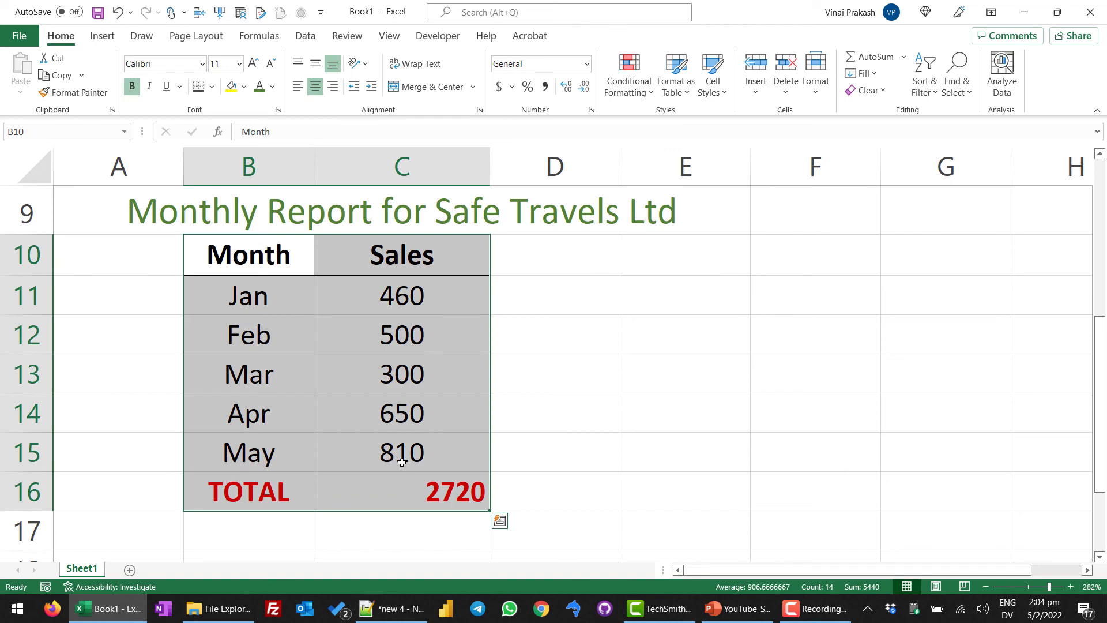
pyautogui.click(213, 88)
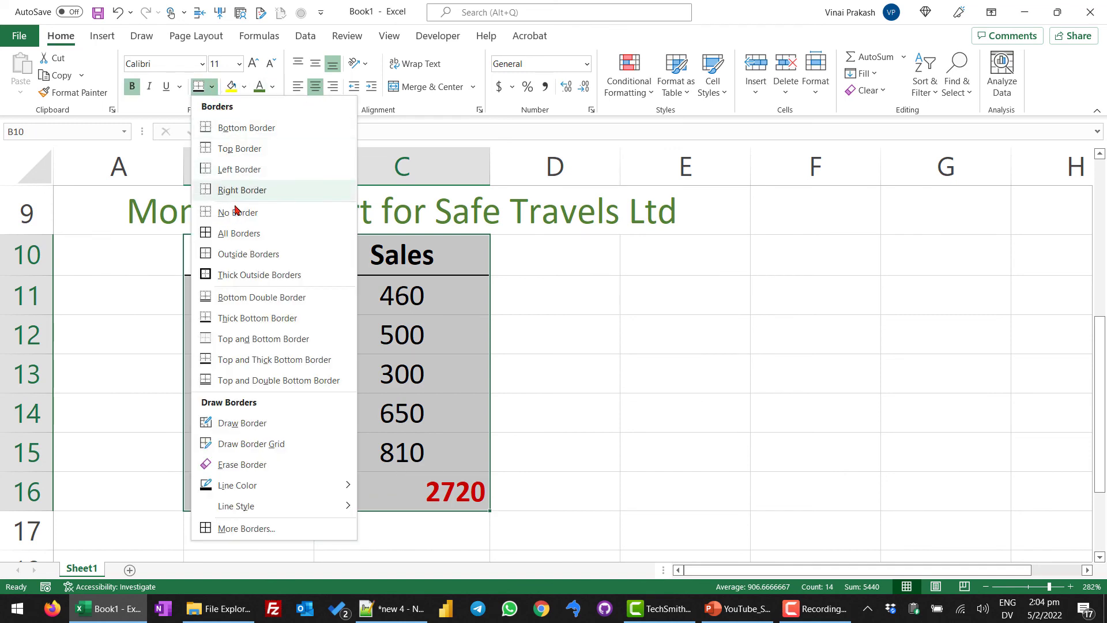
pyautogui.click(250, 233)
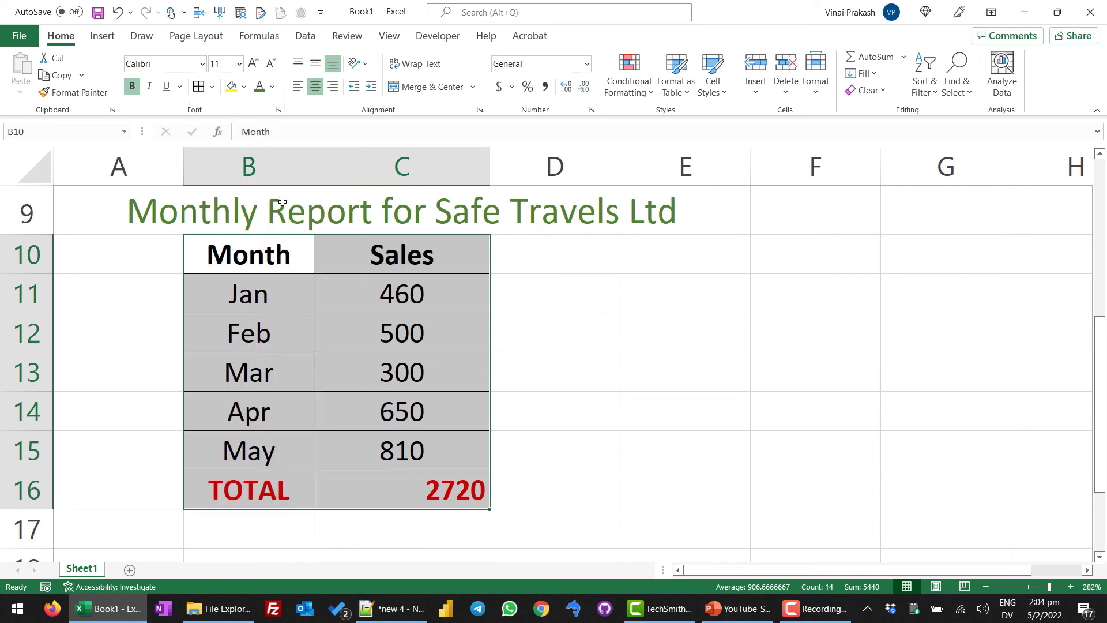
# - Remove centre alignment from the table, keeping only the Sales header in C10 centred
pyautogui.click(317, 88)
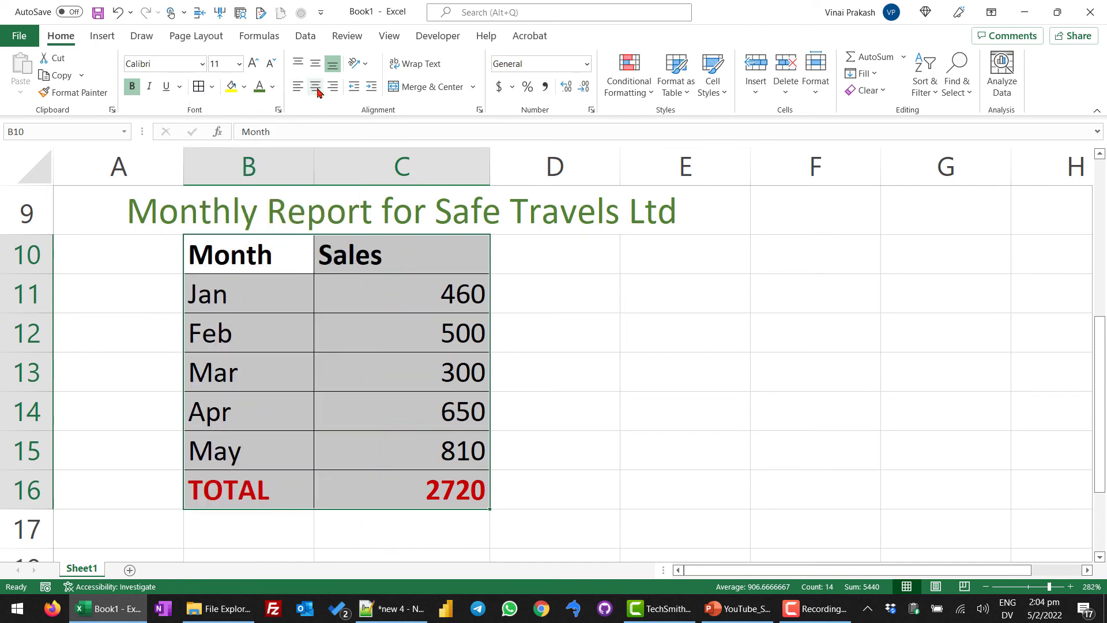
pyautogui.click(316, 88)
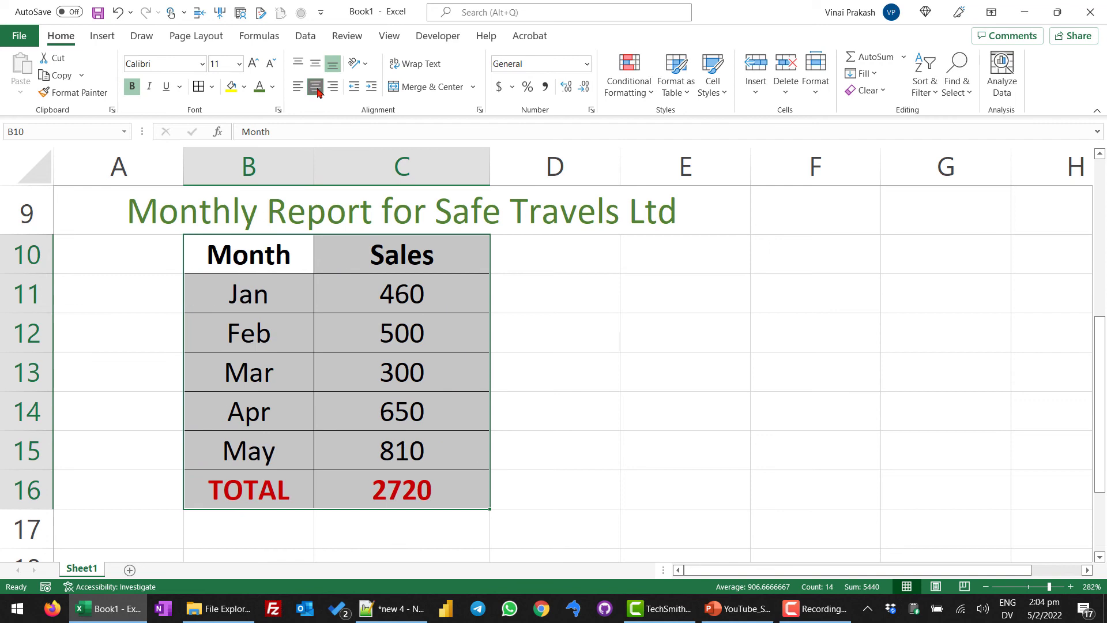
pyautogui.click(316, 87)
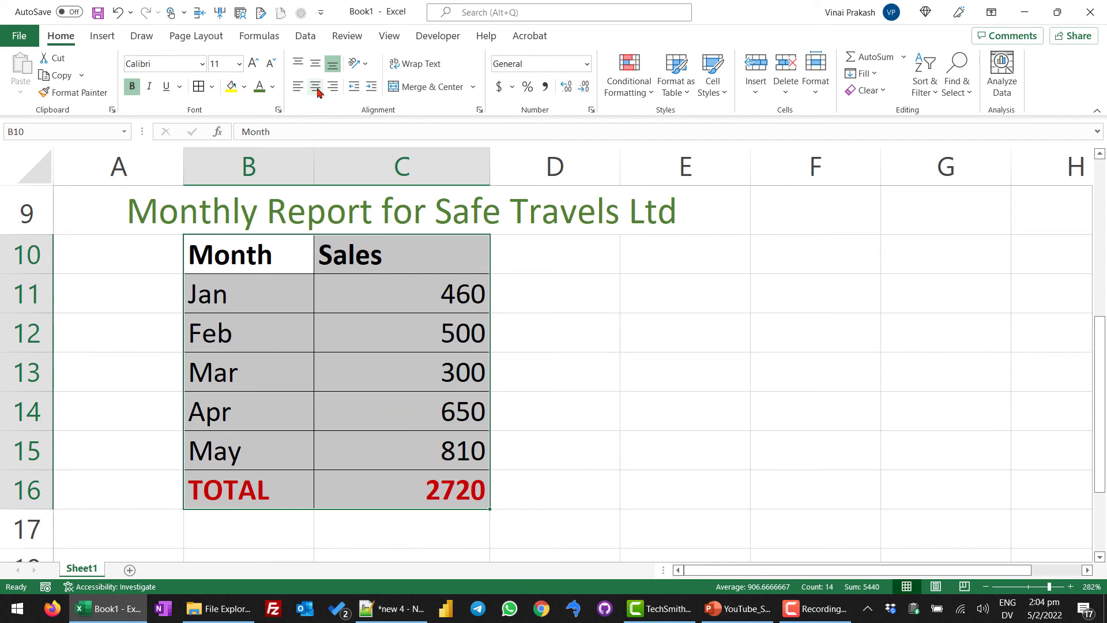
pyautogui.click(353, 323)
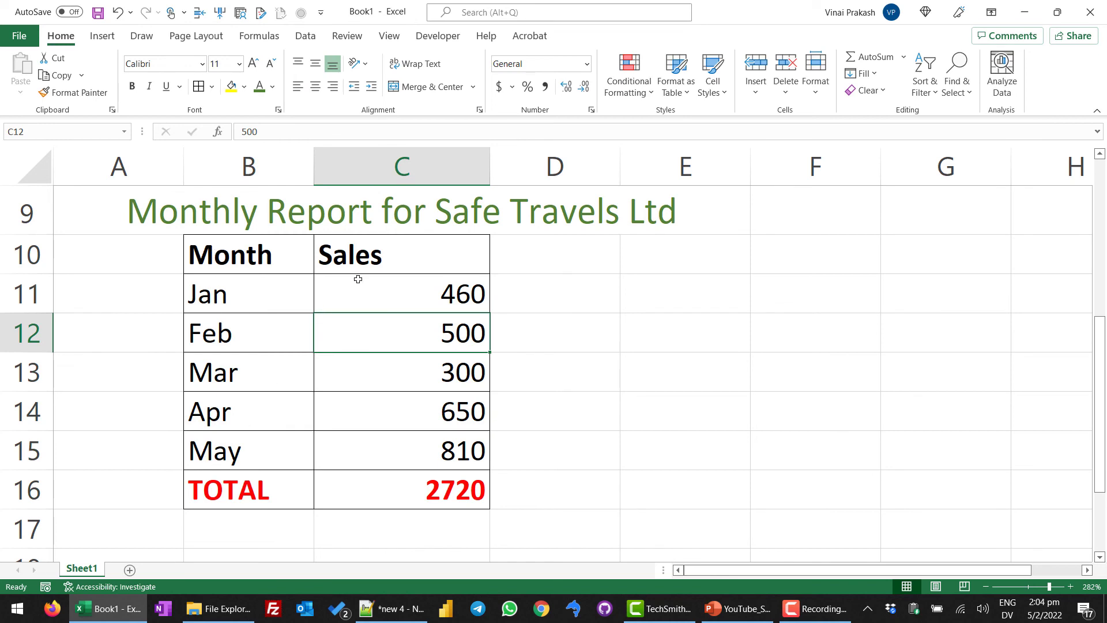
pyautogui.click(372, 260)
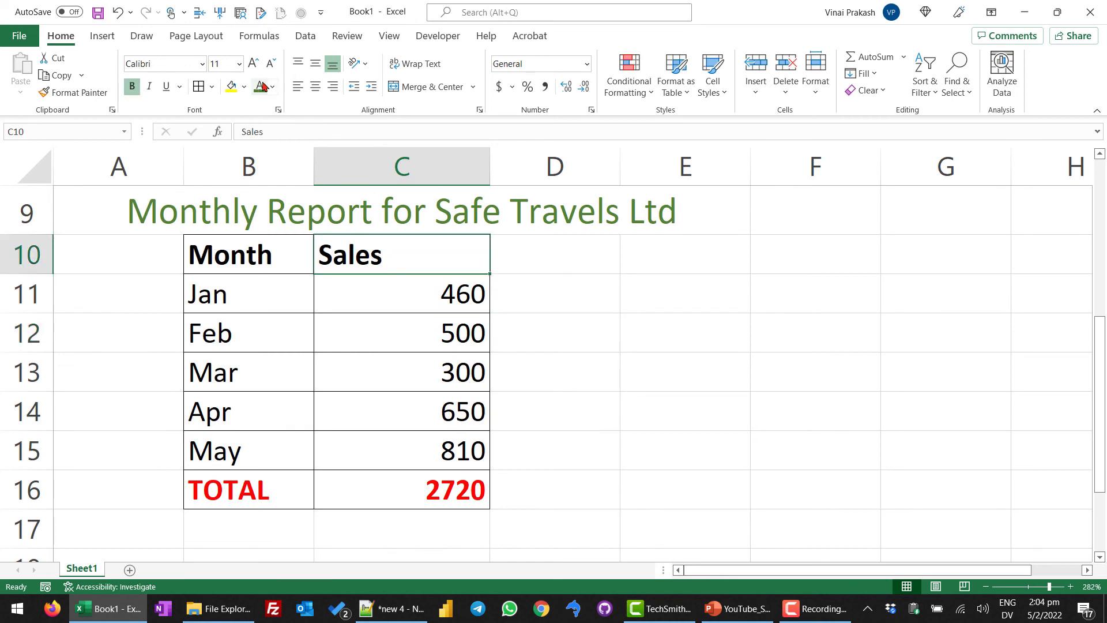
pyautogui.click(317, 88)
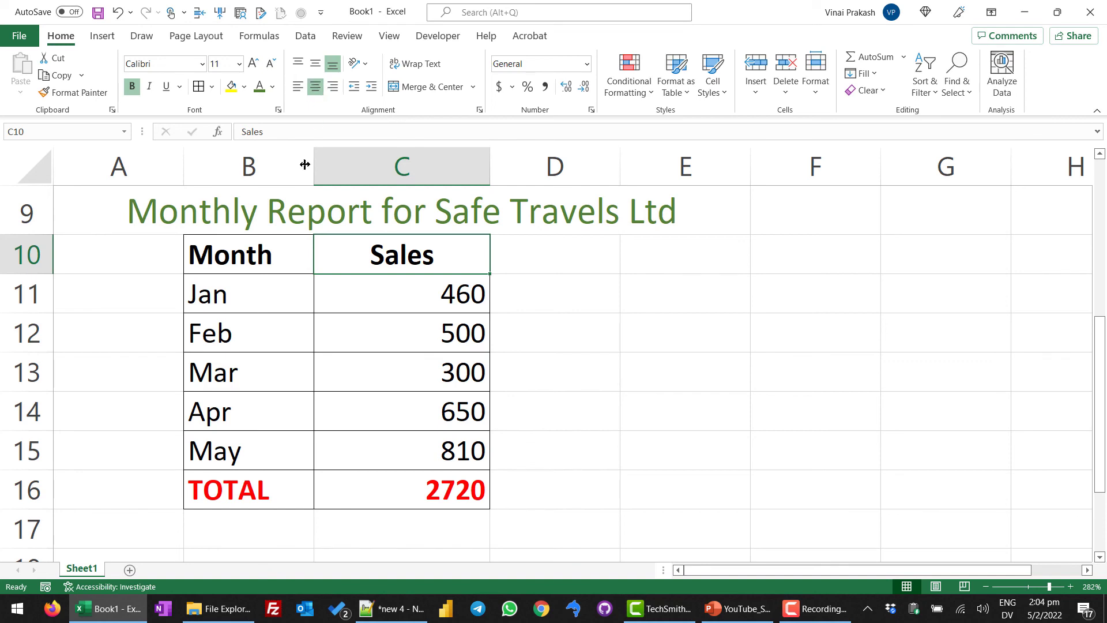